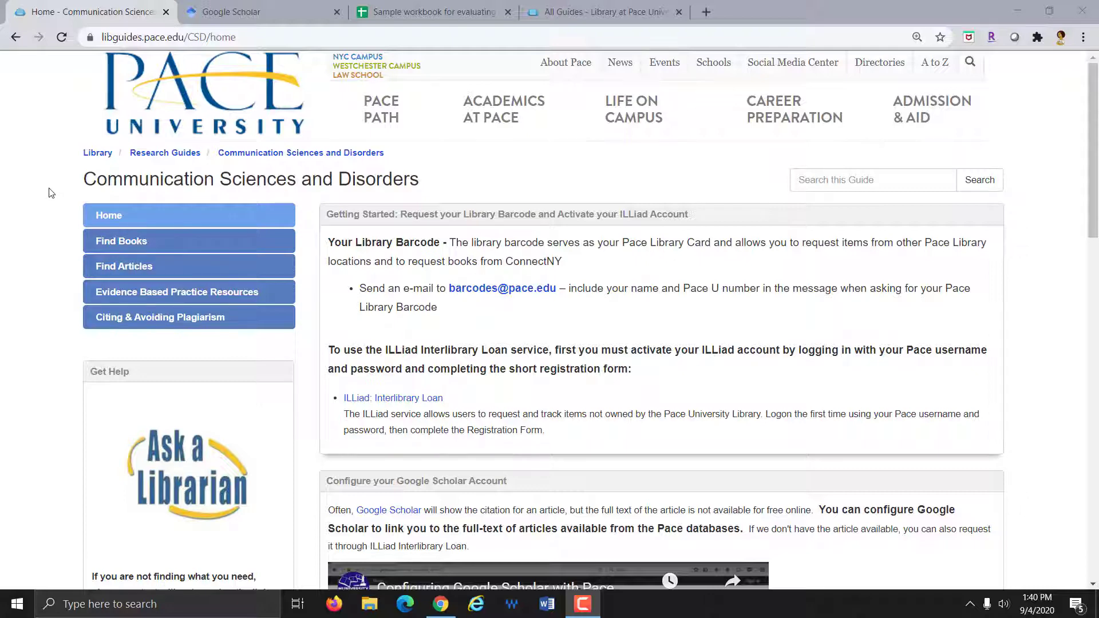
- Open PubMed from the Find Articles page of the Communication Sciences and Disorders guide, through its A-Z Databases listing
{"action": "scroll", "coordinate": [51, 193], "scroll_direction": "down", "scroll_amount": 1}
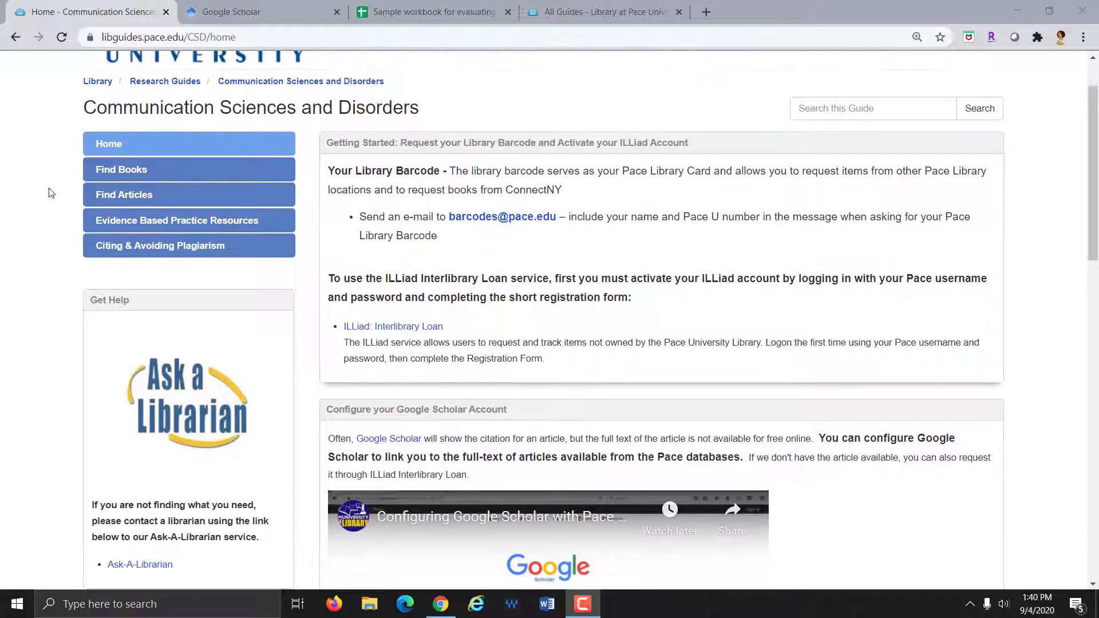
{"action": "left_click", "coordinate": [147, 197]}
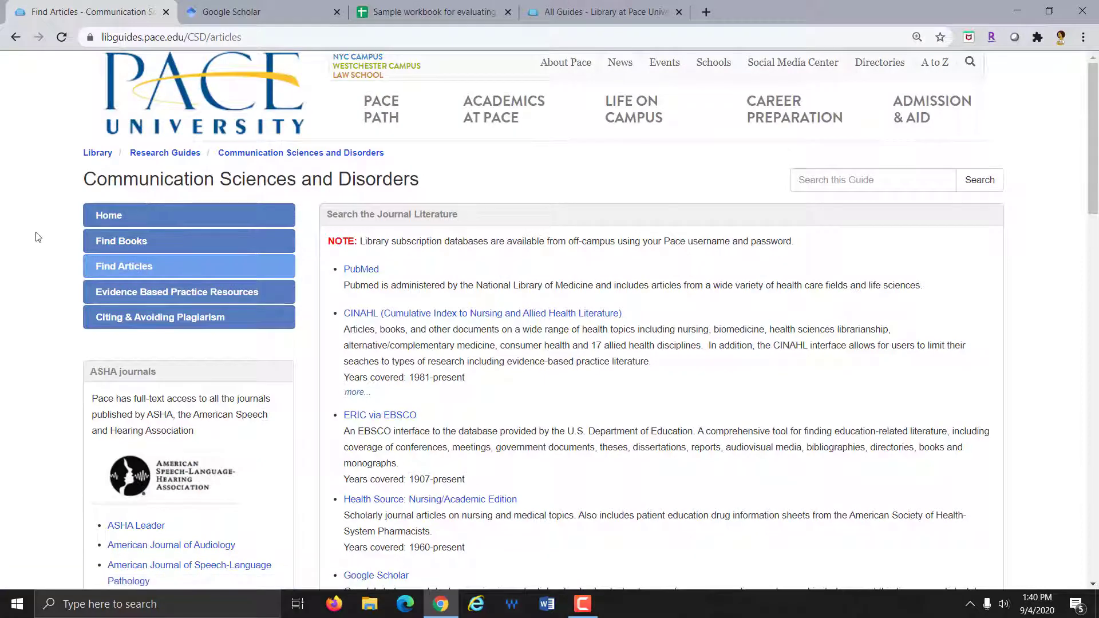
{"action": "scroll", "coordinate": [38, 237], "scroll_direction": "down", "scroll_amount": 1}
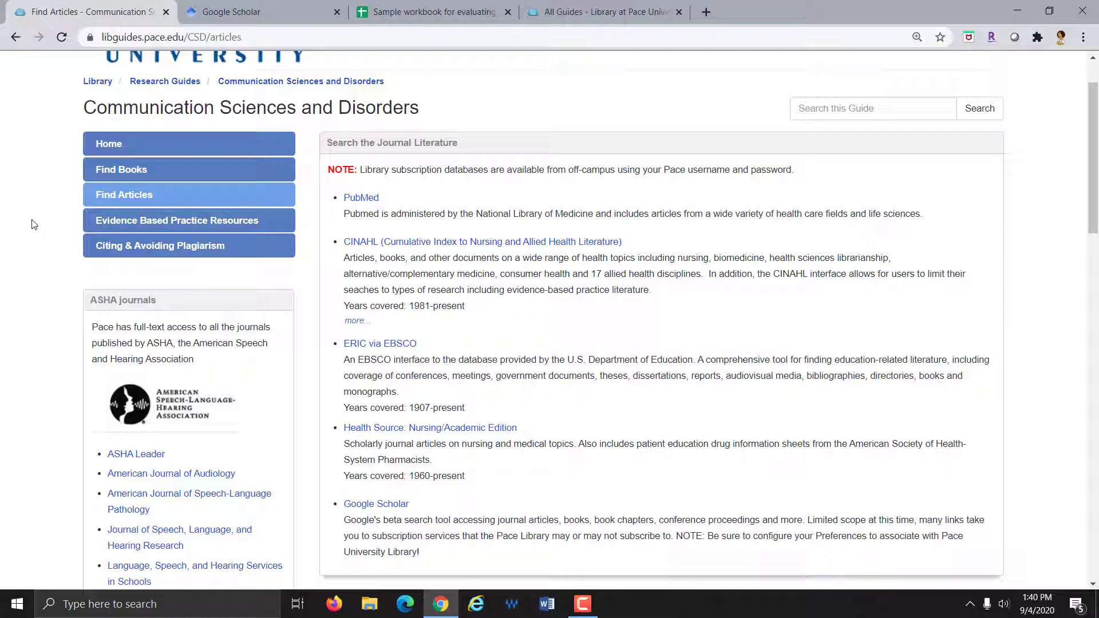
{"action": "left_click", "coordinate": [375, 199]}
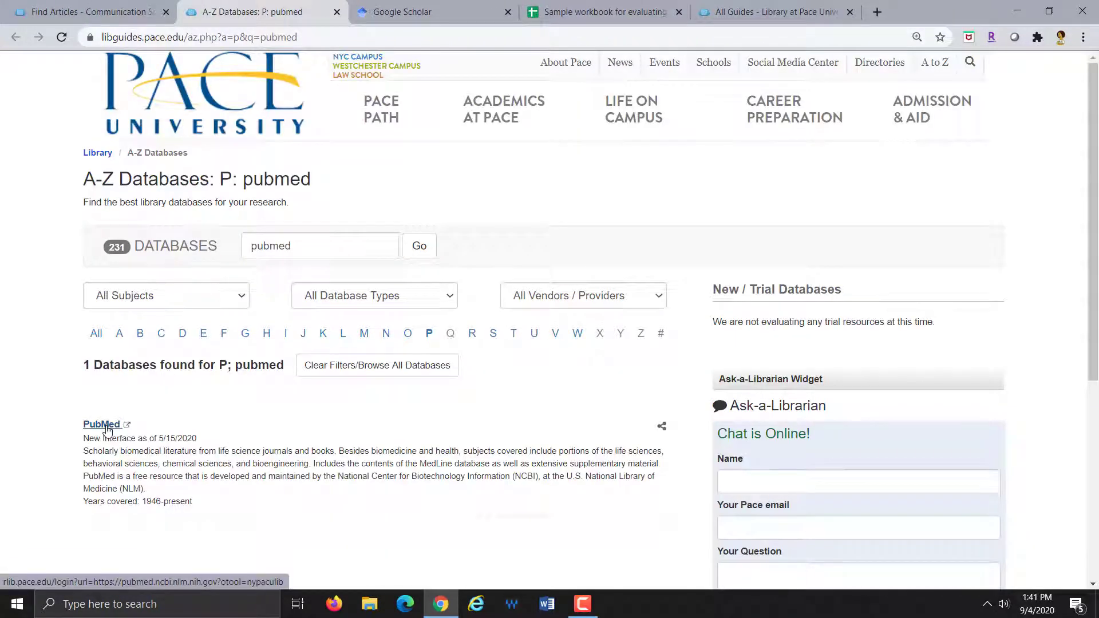
{"action": "left_click", "coordinate": [107, 427]}
- Log in to the NCBI account from the PubMed home page with the prefilled credentials
{"action": "scroll", "coordinate": [49, 334], "scroll_direction": "down", "scroll_amount": 1}
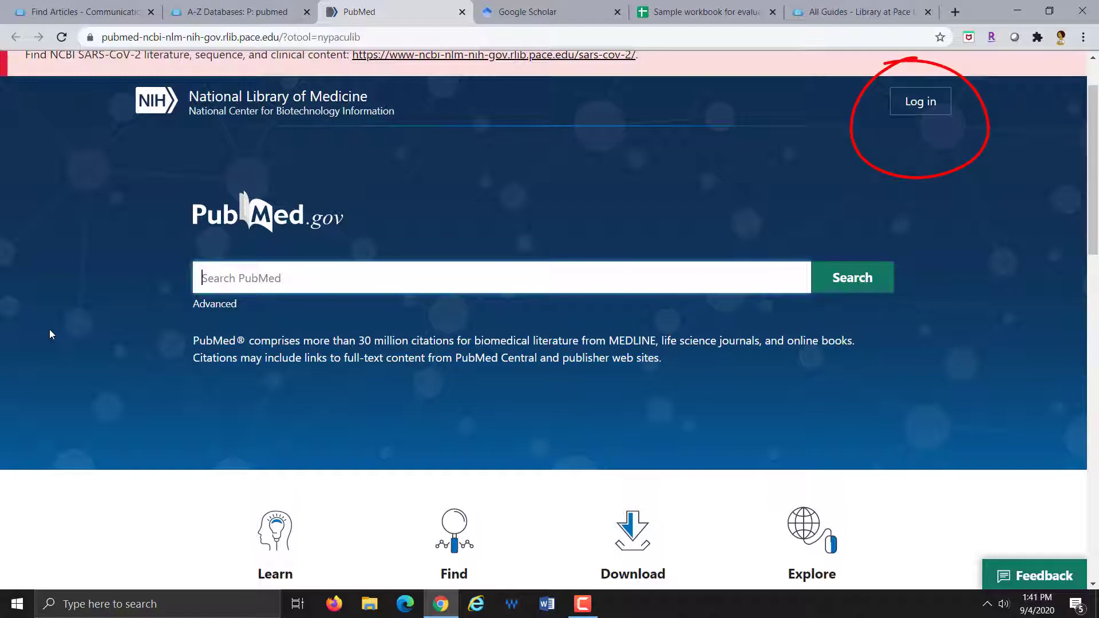
{"action": "left_click", "coordinate": [922, 110]}
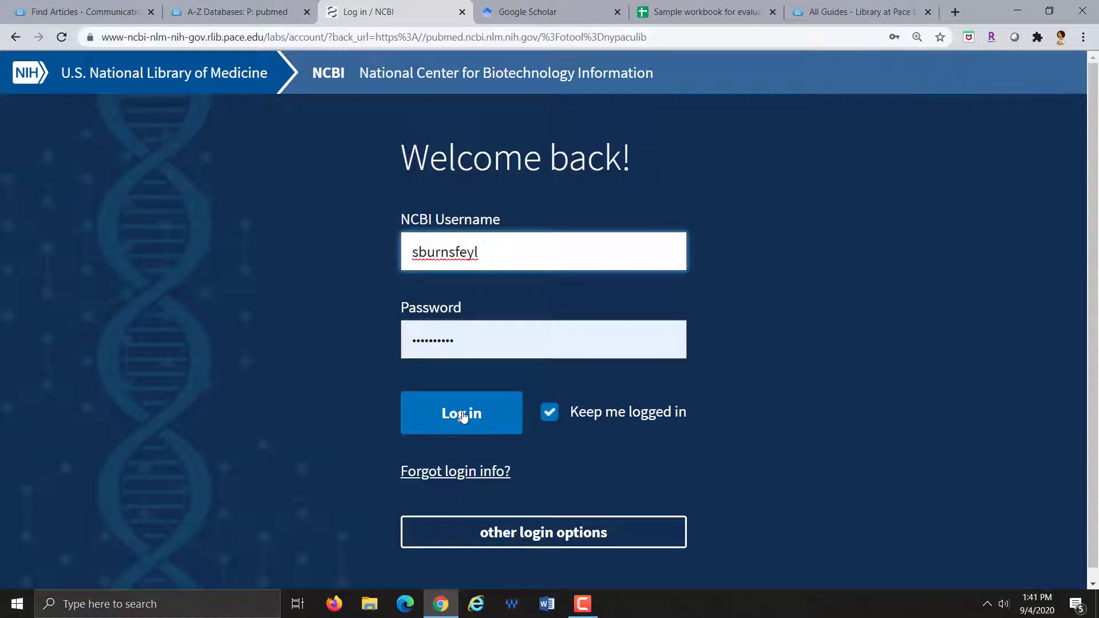
{"action": "left_click", "coordinate": [463, 415]}
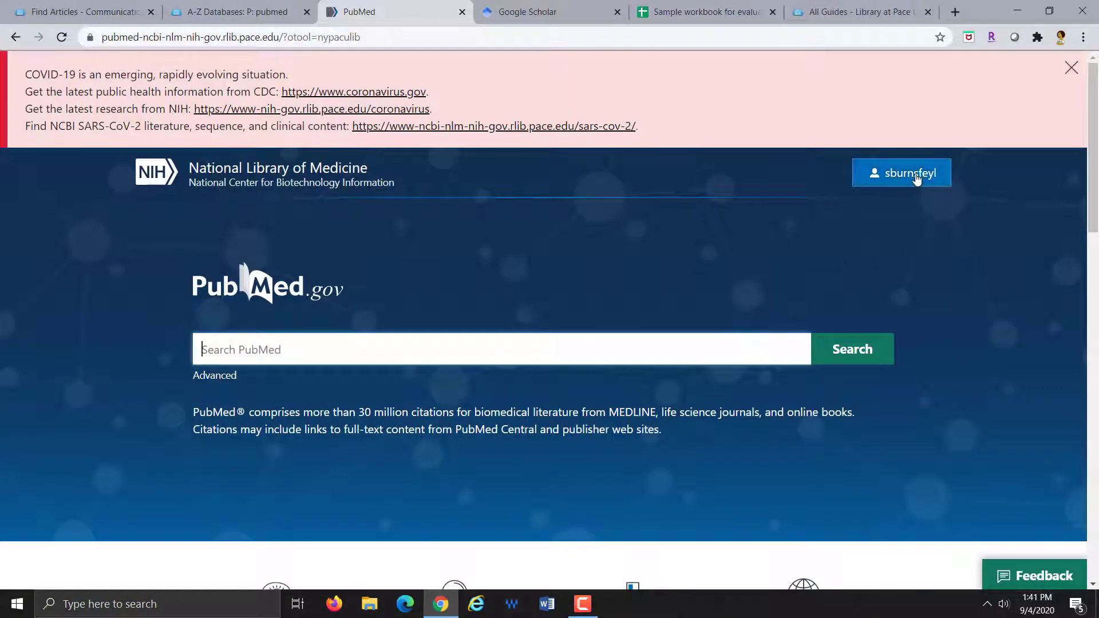
- Search PubMed for "dysphagia"
{"action": "scroll", "coordinate": [988, 370], "scroll_direction": "down", "scroll_amount": 1}
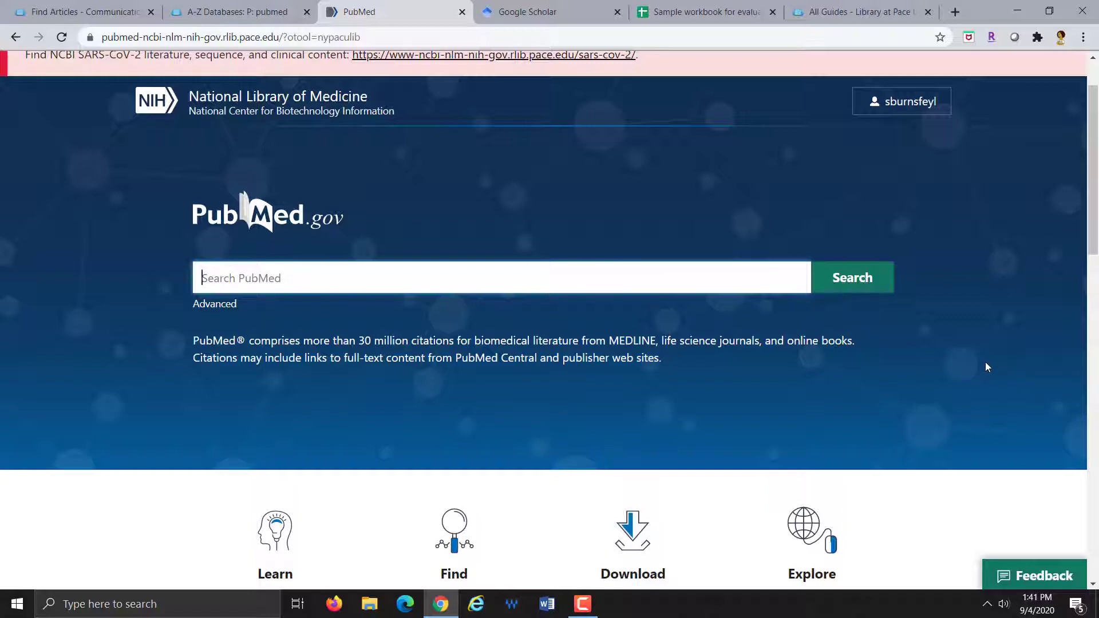
{"action": "left_click", "coordinate": [412, 285]}
{"action": "type", "text": "dysphag"}
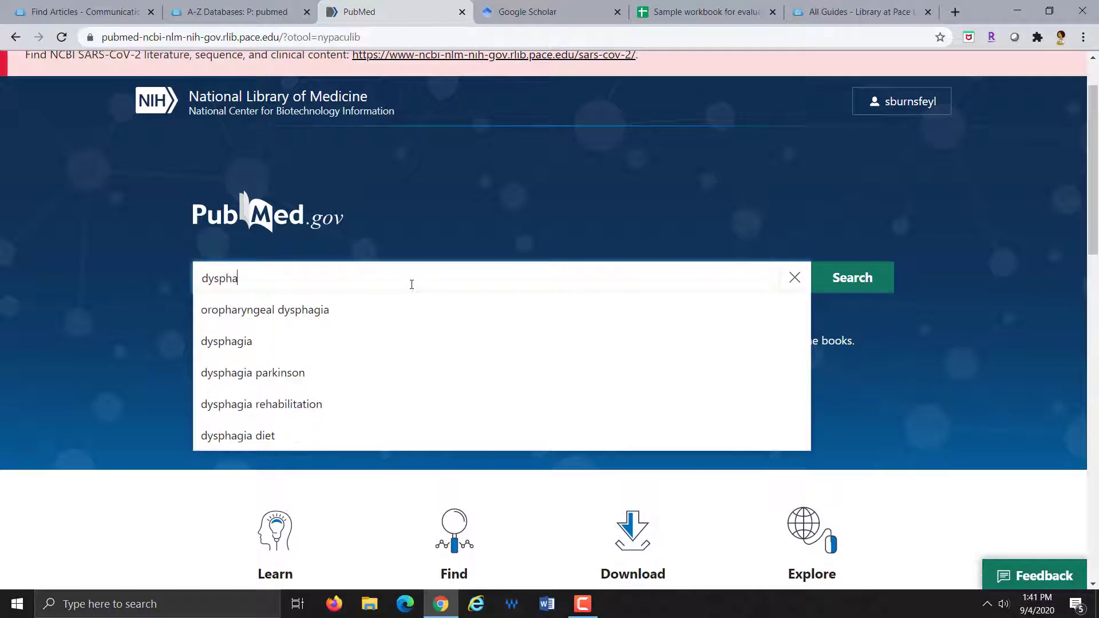
{"action": "type", "text": "ia"}
{"action": "left_click", "coordinate": [863, 282]}
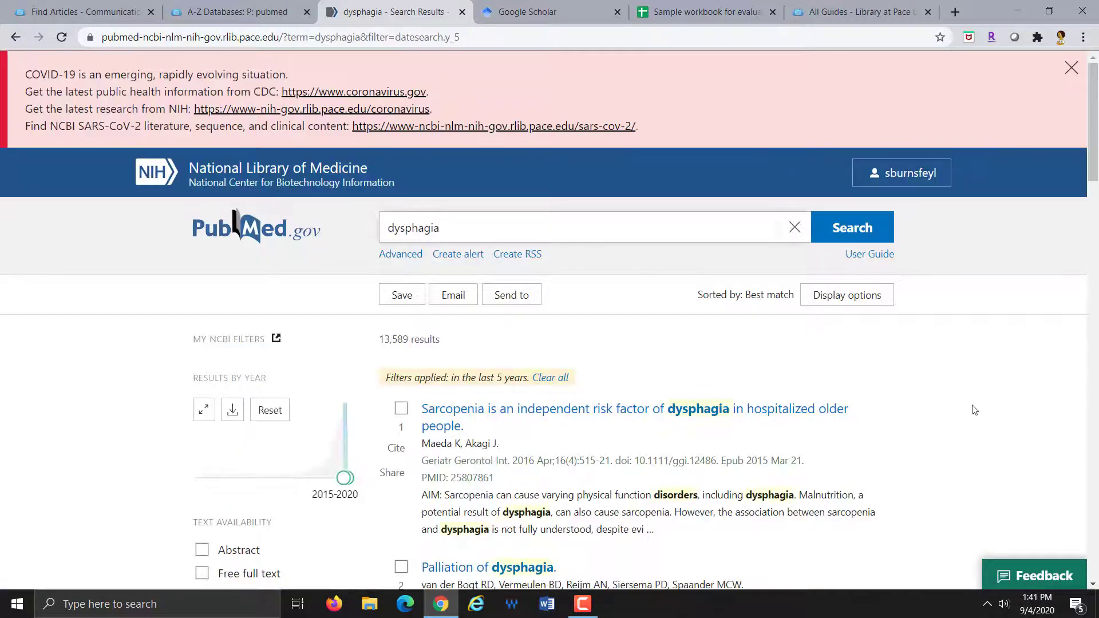
- Clear all applied filters from the dysphagia search and check the number of results
{"action": "scroll", "coordinate": [967, 404], "scroll_direction": "down", "scroll_amount": 1}
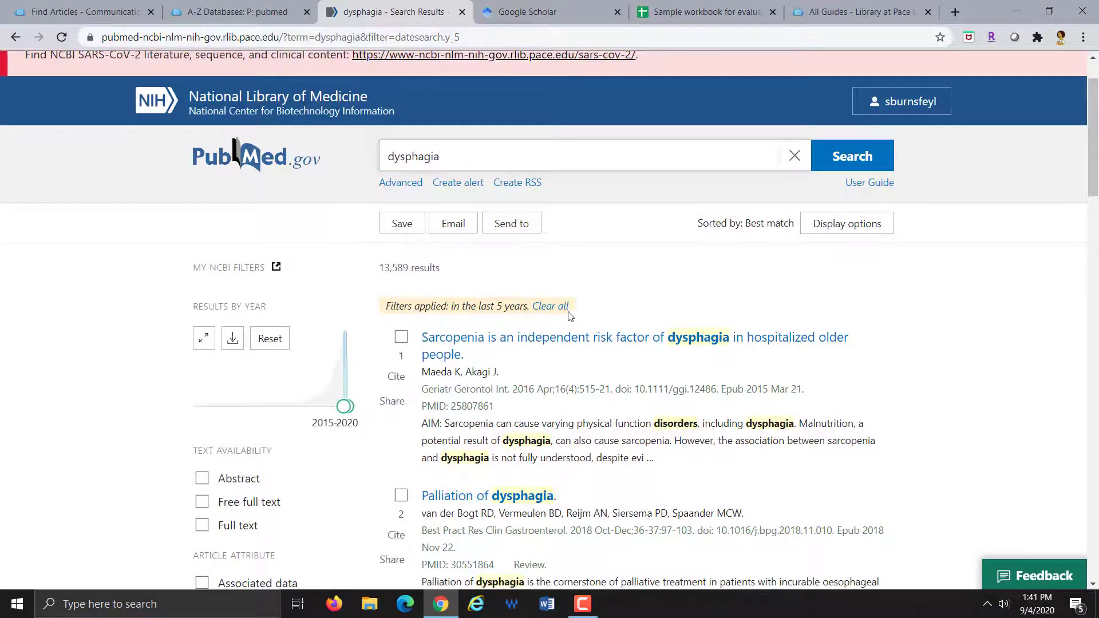
{"action": "left_click", "coordinate": [567, 309]}
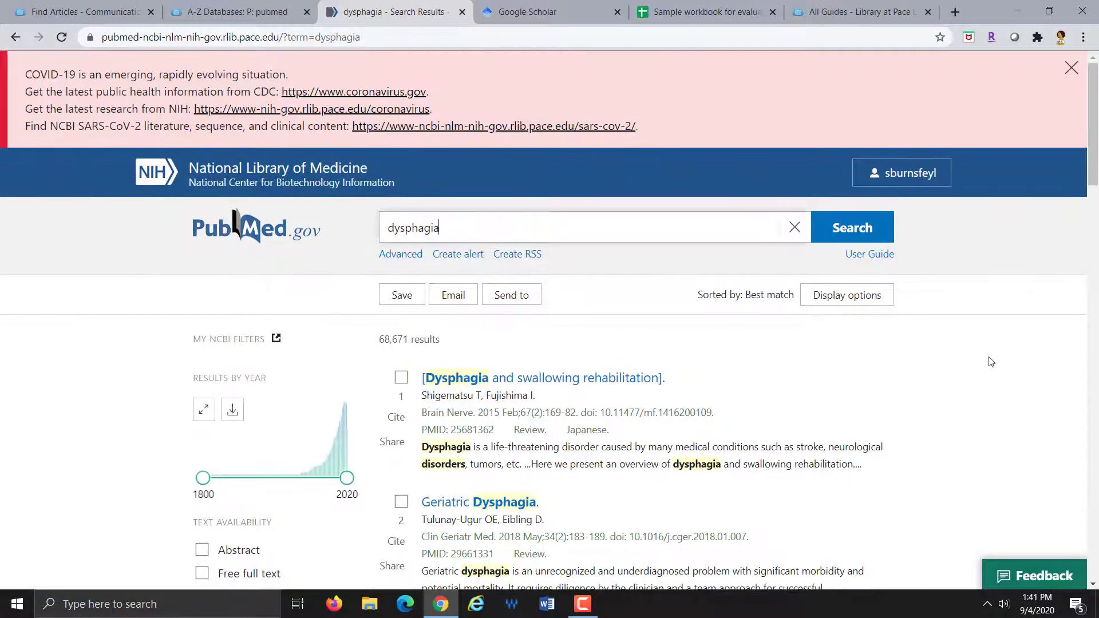
{"action": "scroll", "coordinate": [992, 361], "scroll_direction": "down", "scroll_amount": 1}
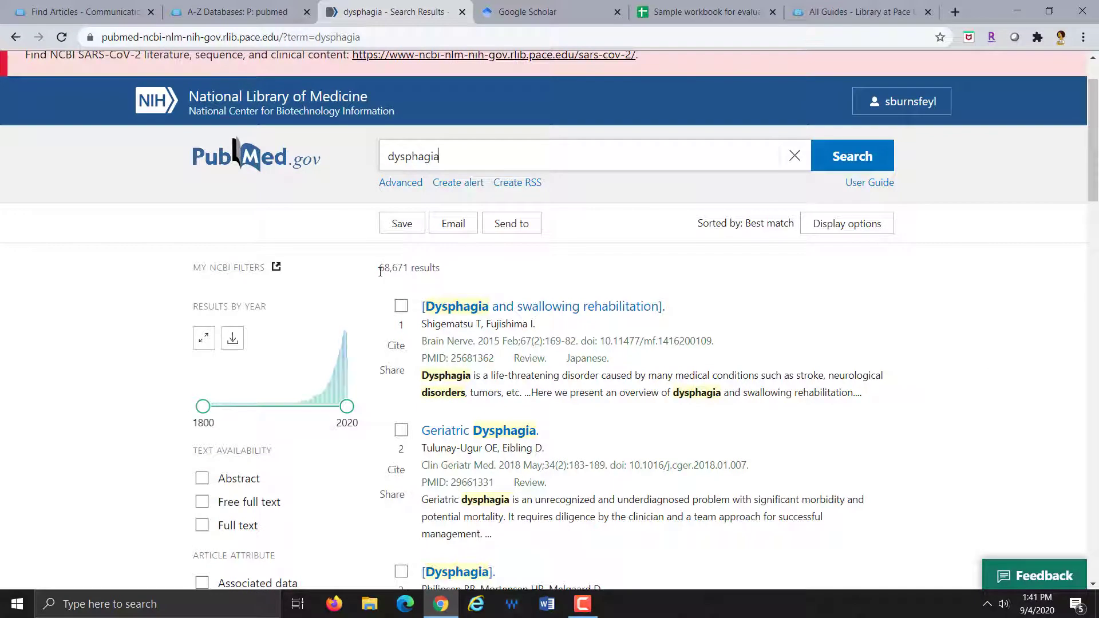
{"action": "left_click_drag", "start_coordinate": [375, 268], "coordinate": [447, 275]}
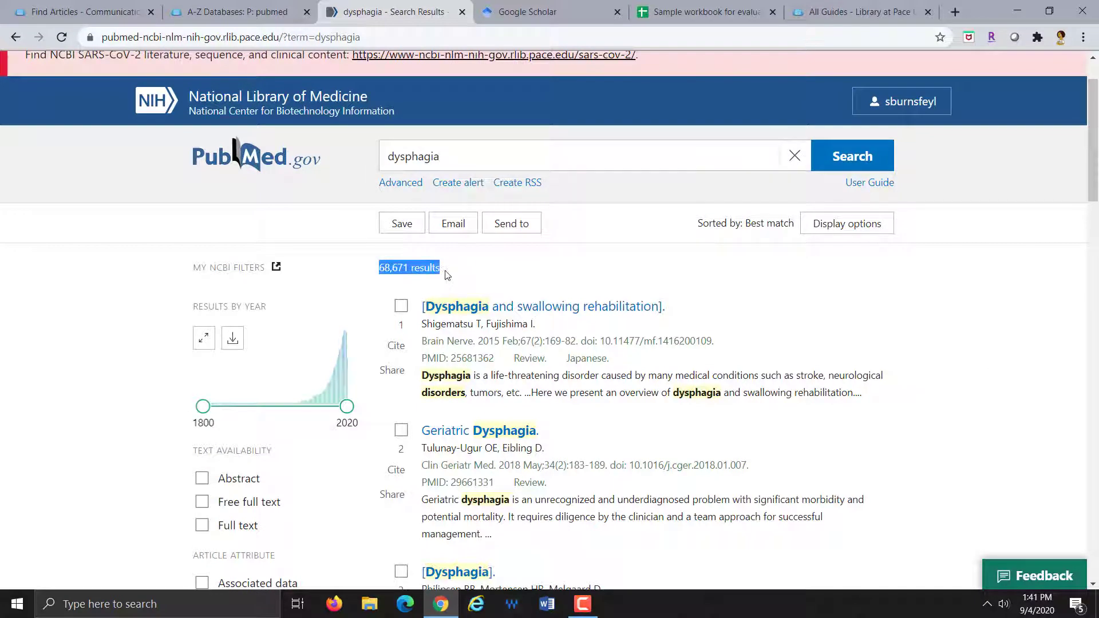
{"action": "left_click", "coordinate": [990, 339]}
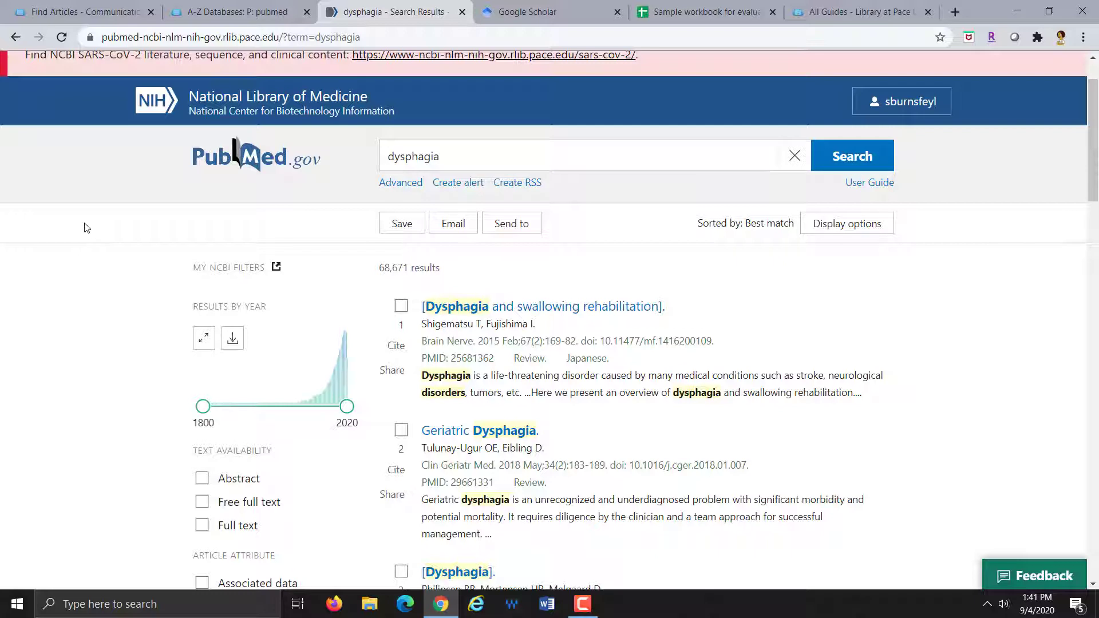
- Open the Advanced Search Builder and expand the details of the unfiltered dysphagia search in the history
{"action": "left_click", "coordinate": [403, 183]}
{"action": "scroll", "coordinate": [492, 314], "scroll_direction": "down", "scroll_amount": 2}
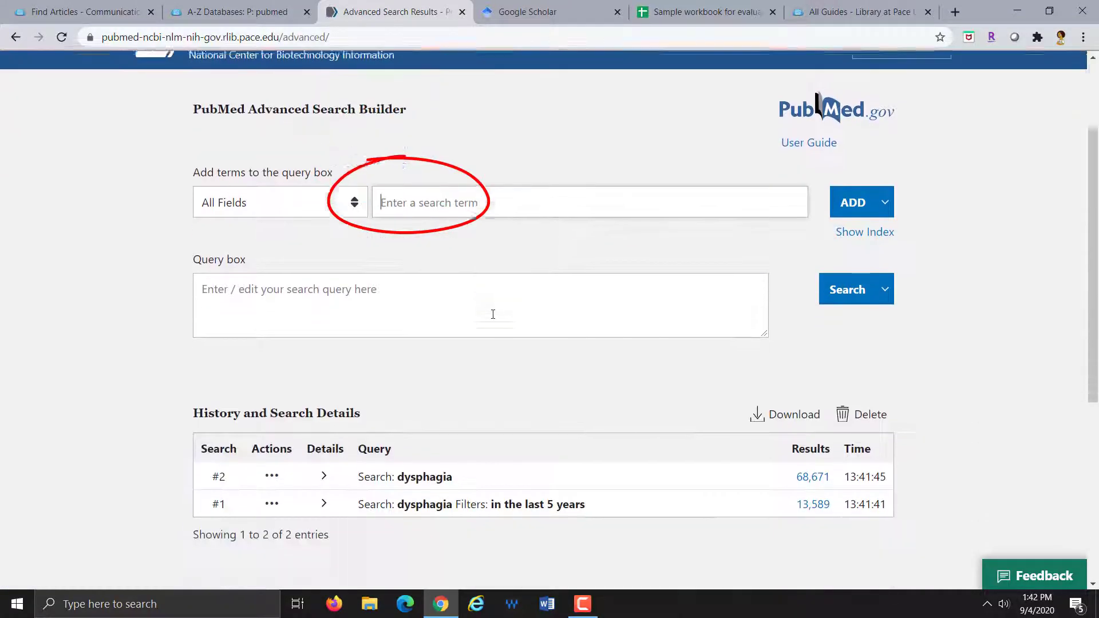
{"action": "scroll", "coordinate": [493, 314], "scroll_direction": "down", "scroll_amount": 1}
{"action": "scroll", "coordinate": [475, 334], "scroll_direction": "down", "scroll_amount": 1}
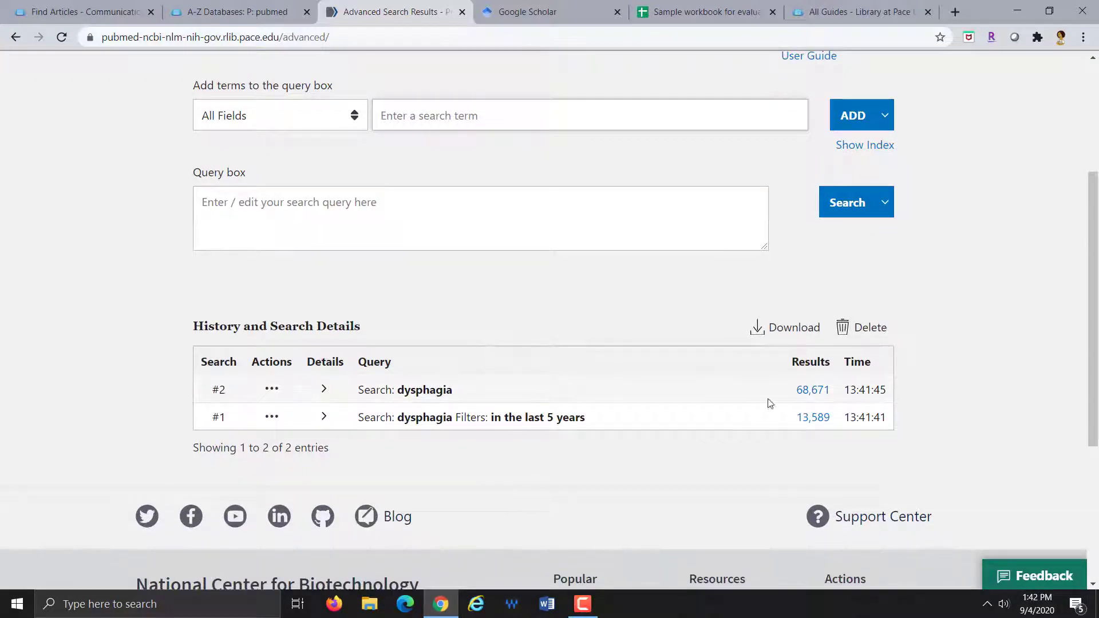
{"action": "left_click", "coordinate": [324, 391]}
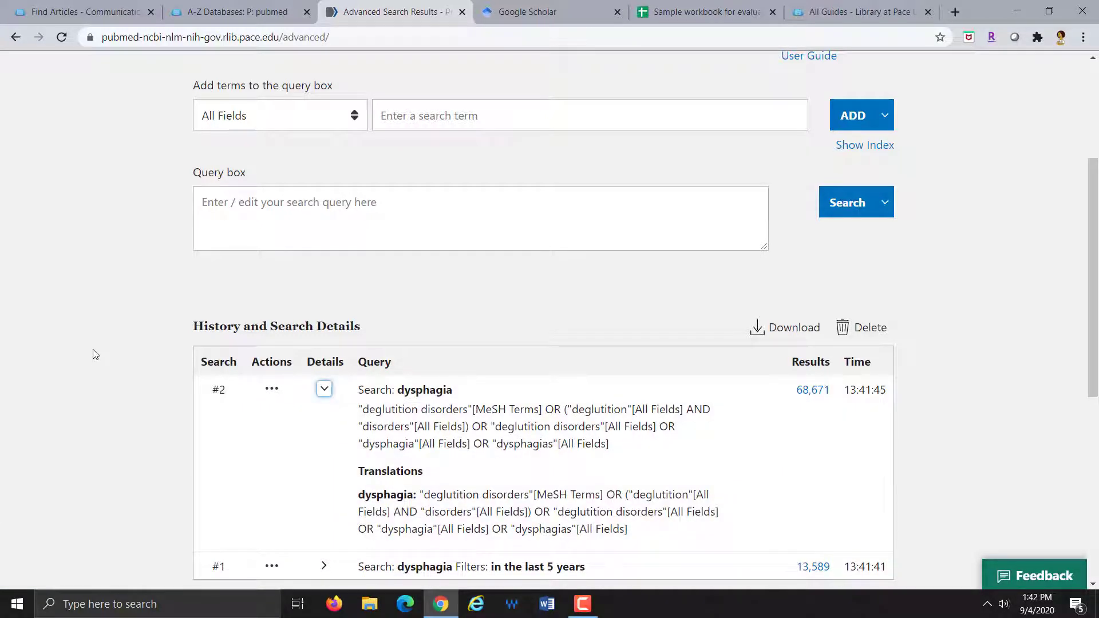
- Examine how the dysphagia query was translated, noting its MeSH Terms, All Fields and "deglutition disorders" parts
{"action": "scroll", "coordinate": [95, 354], "scroll_direction": "down", "scroll_amount": 1}
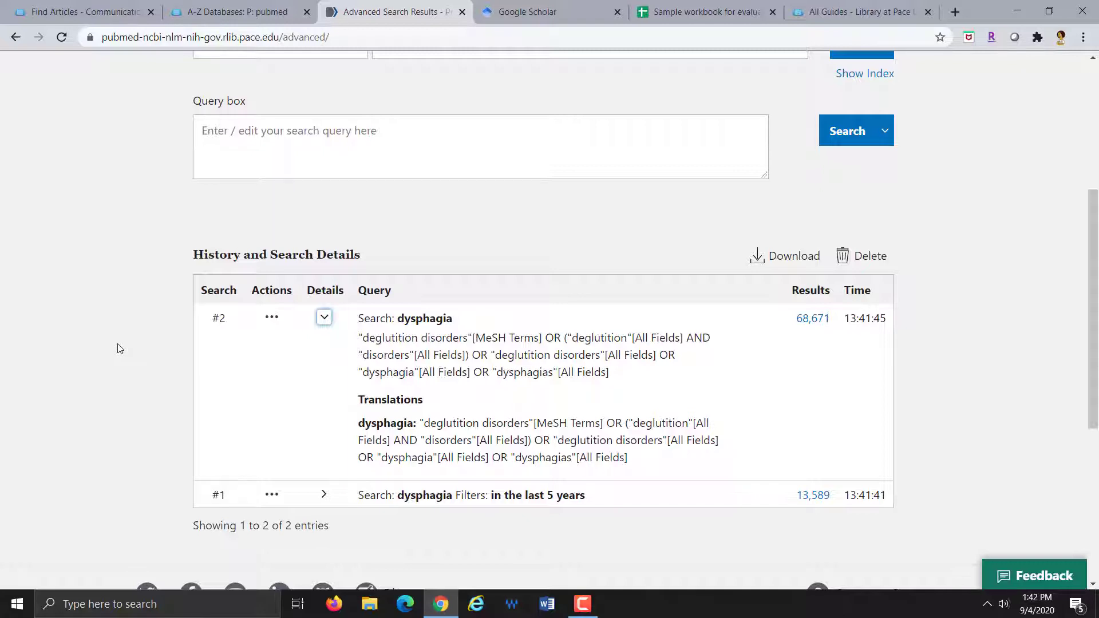
{"action": "left_click_drag", "start_coordinate": [473, 338], "coordinate": [543, 337]}
{"action": "left_click", "coordinate": [434, 333]}
{"action": "left_click_drag", "start_coordinate": [359, 338], "coordinate": [472, 338]}
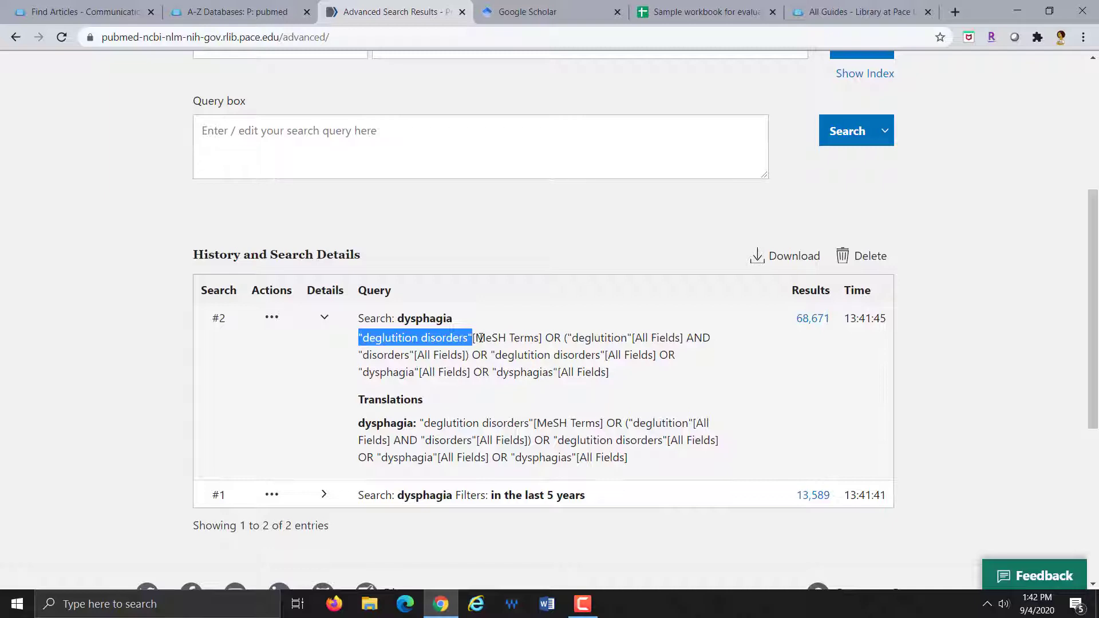
{"action": "left_click", "coordinate": [481, 338]}
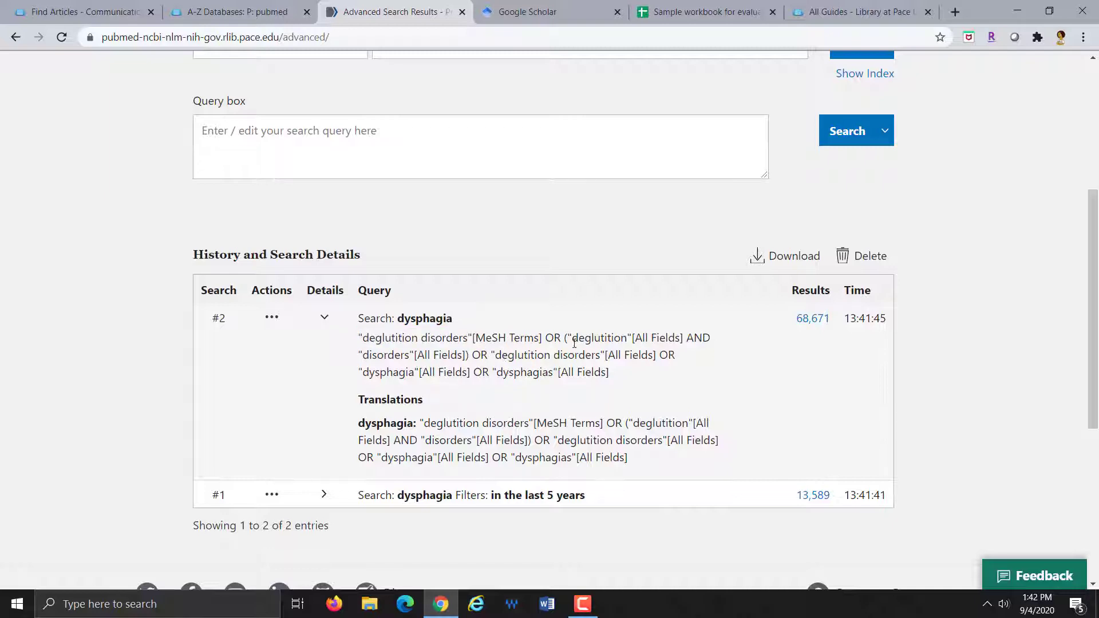
{"action": "left_click_drag", "start_coordinate": [632, 338], "coordinate": [688, 339]}
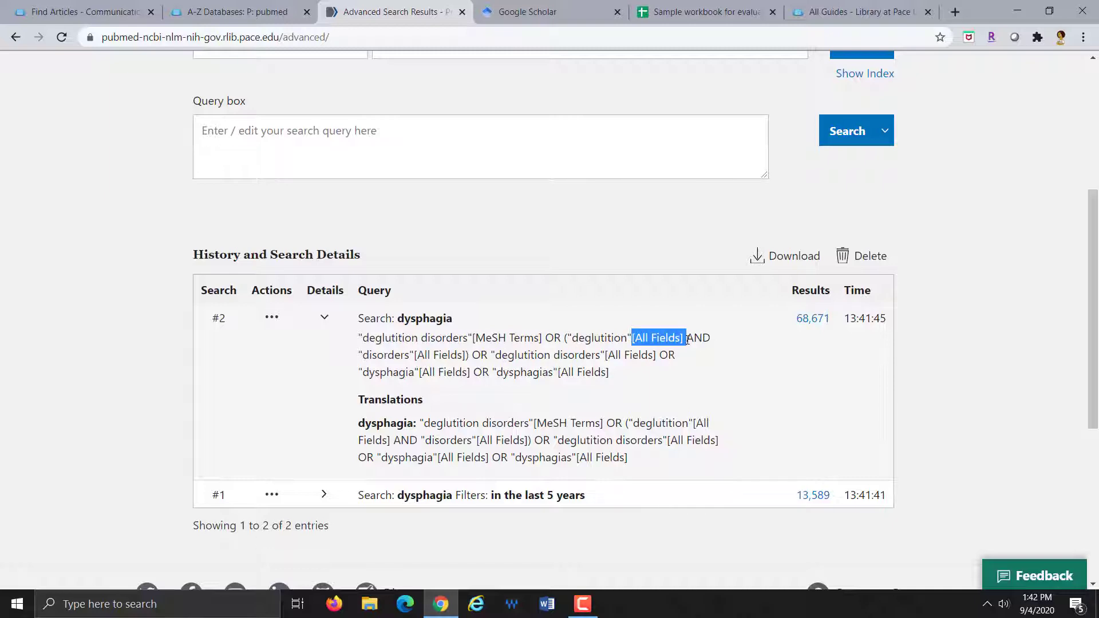
{"action": "left_click", "coordinate": [579, 358]}
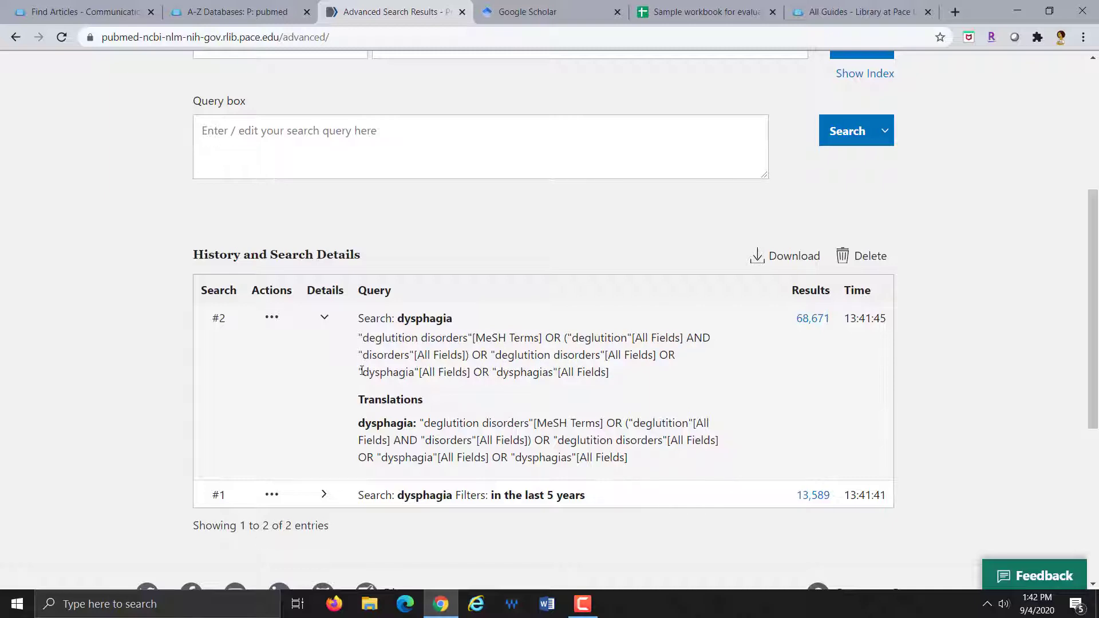
{"action": "left_click_drag", "start_coordinate": [361, 371], "coordinate": [417, 372]}
{"action": "left_click", "coordinate": [583, 394]}
{"action": "left_click_drag", "start_coordinate": [476, 338], "coordinate": [541, 338]}
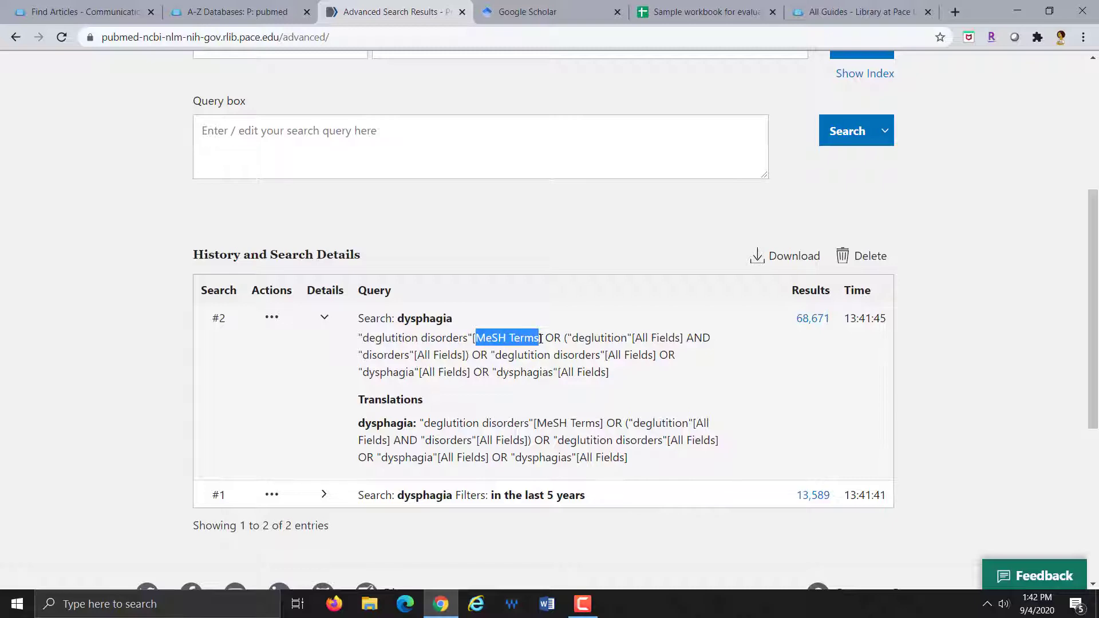
{"action": "left_click", "coordinate": [668, 375]}
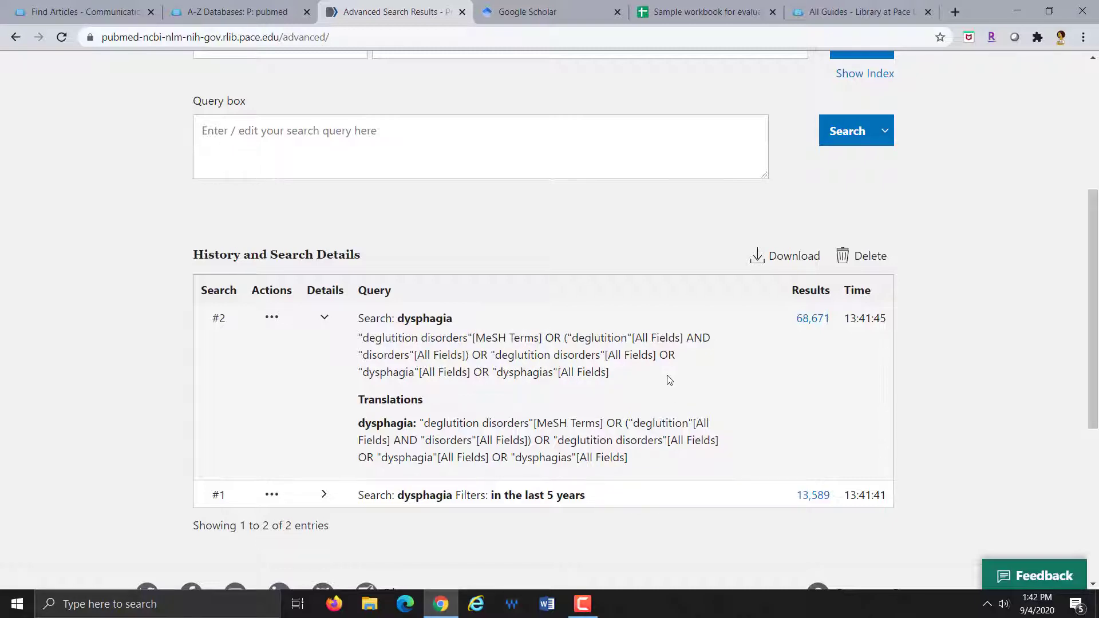
{"action": "scroll", "coordinate": [669, 380], "scroll_direction": "up", "scroll_amount": 1}
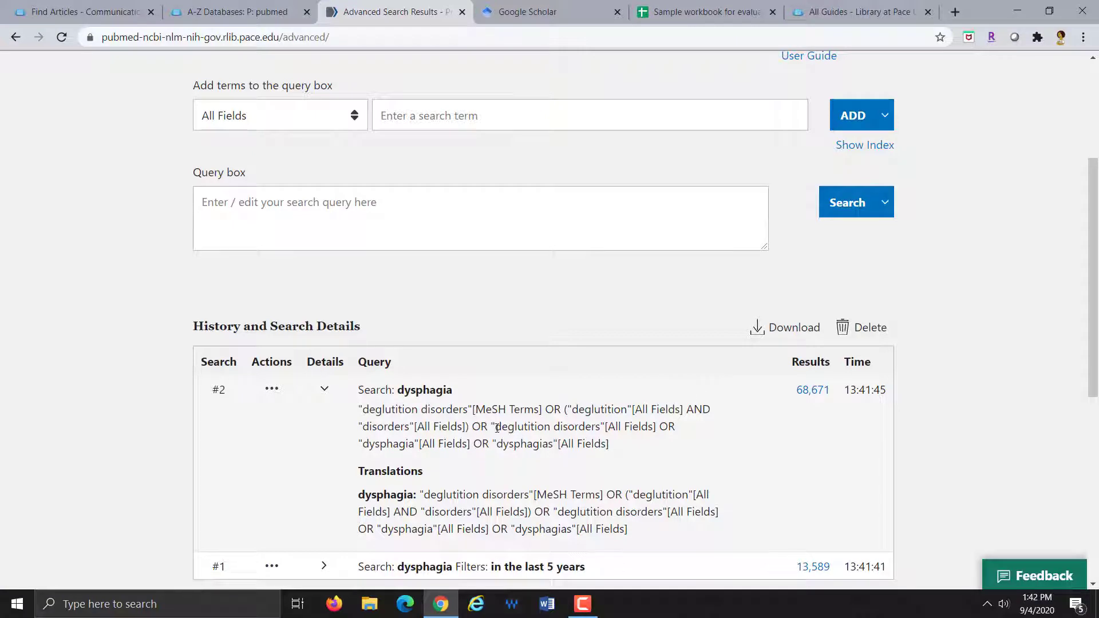
{"action": "left_click_drag", "start_coordinate": [477, 410], "coordinate": [539, 411]}
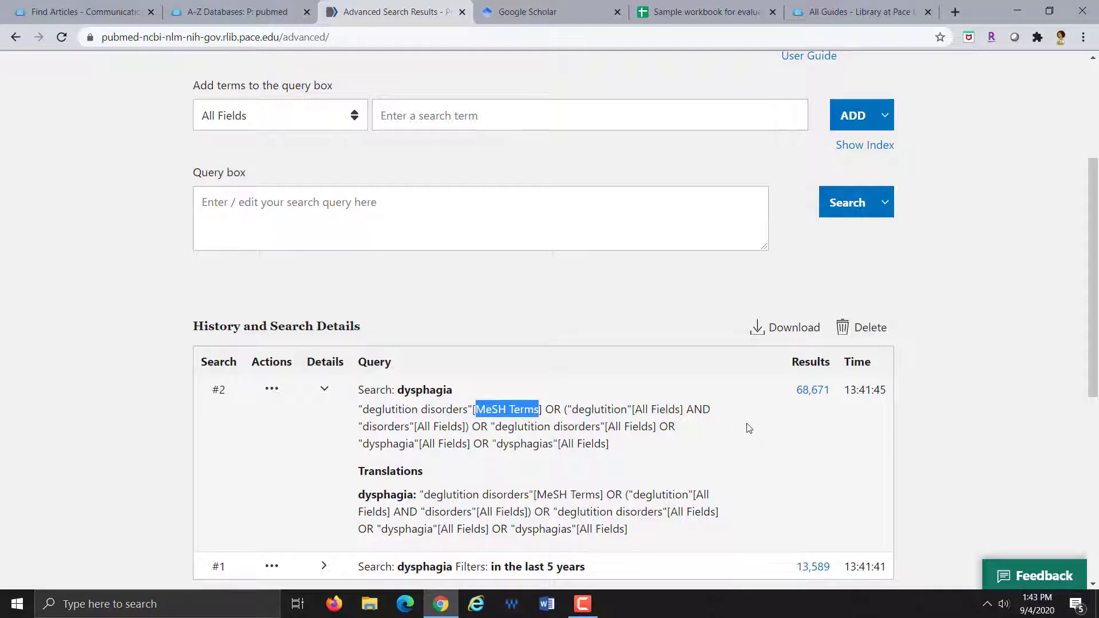
- Reopen the results of the unfiltered dysphagia search from the search history
{"action": "left_click", "coordinate": [813, 395]}
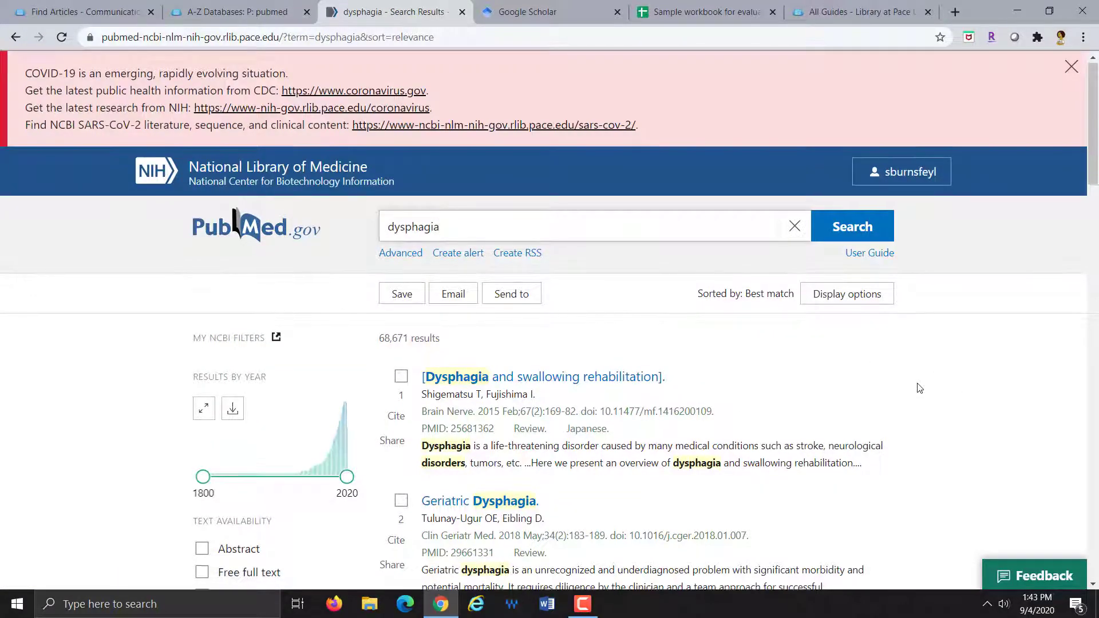
{"action": "scroll", "coordinate": [918, 385], "scroll_direction": "down", "scroll_amount": 1}
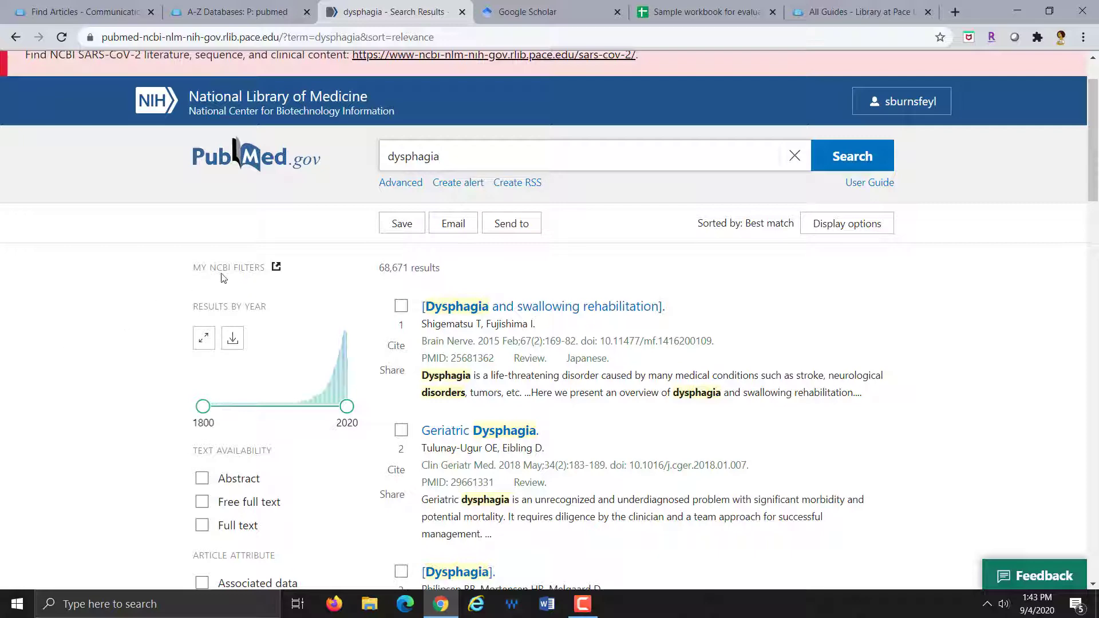
- Return to the PubMed home page and open the MeSH Database
{"action": "left_click", "coordinate": [255, 167]}
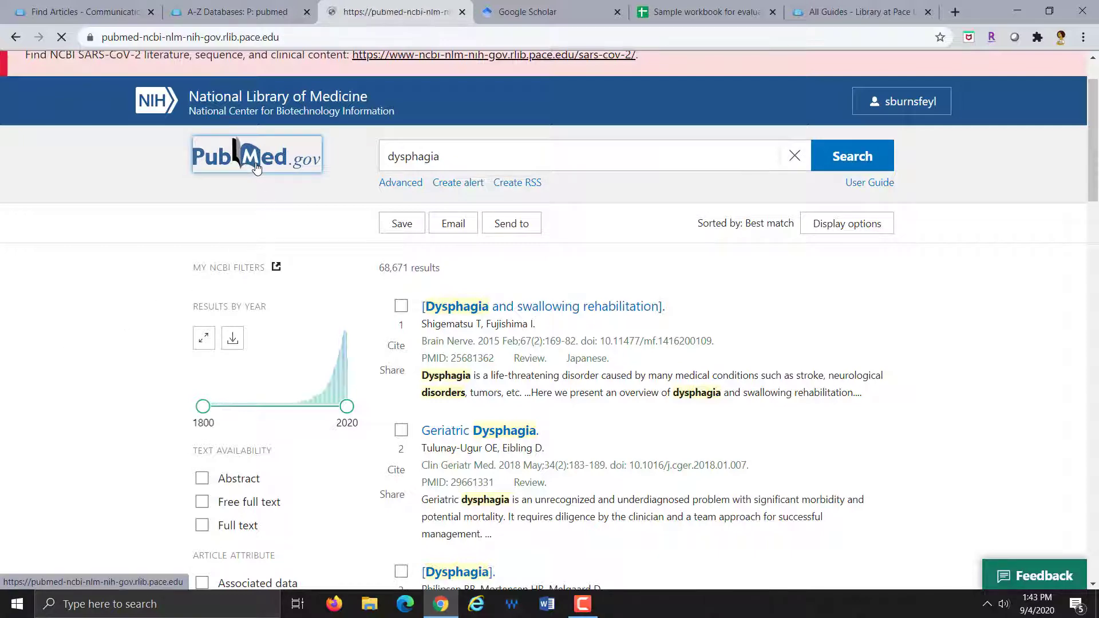
{"action": "scroll", "coordinate": [764, 442], "scroll_direction": "down", "scroll_amount": 3}
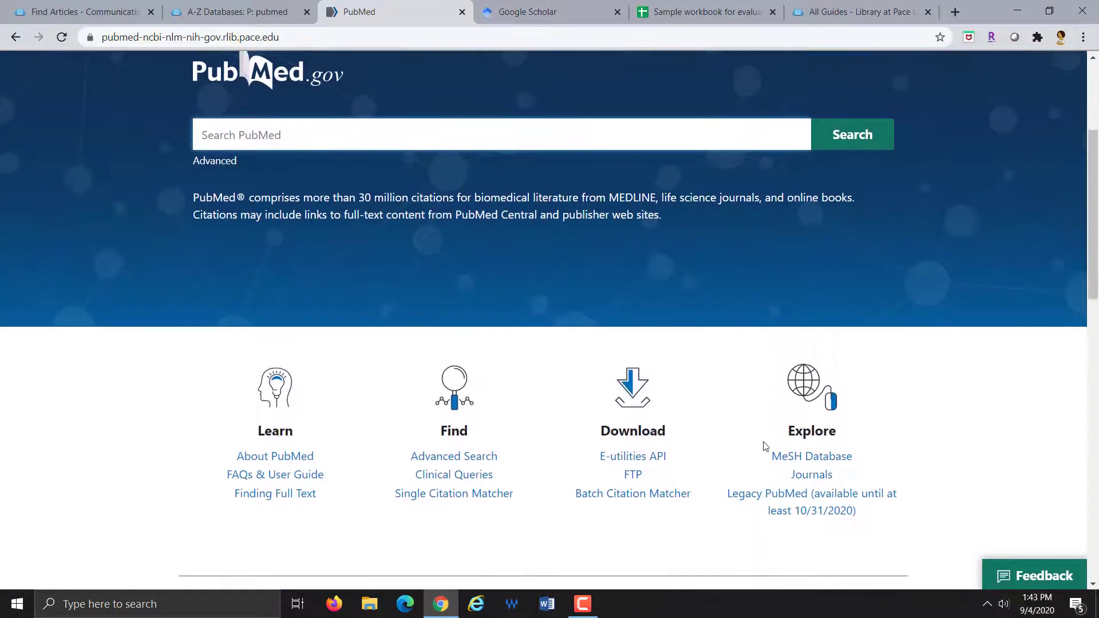
{"action": "scroll", "coordinate": [764, 446], "scroll_direction": "down", "scroll_amount": 1}
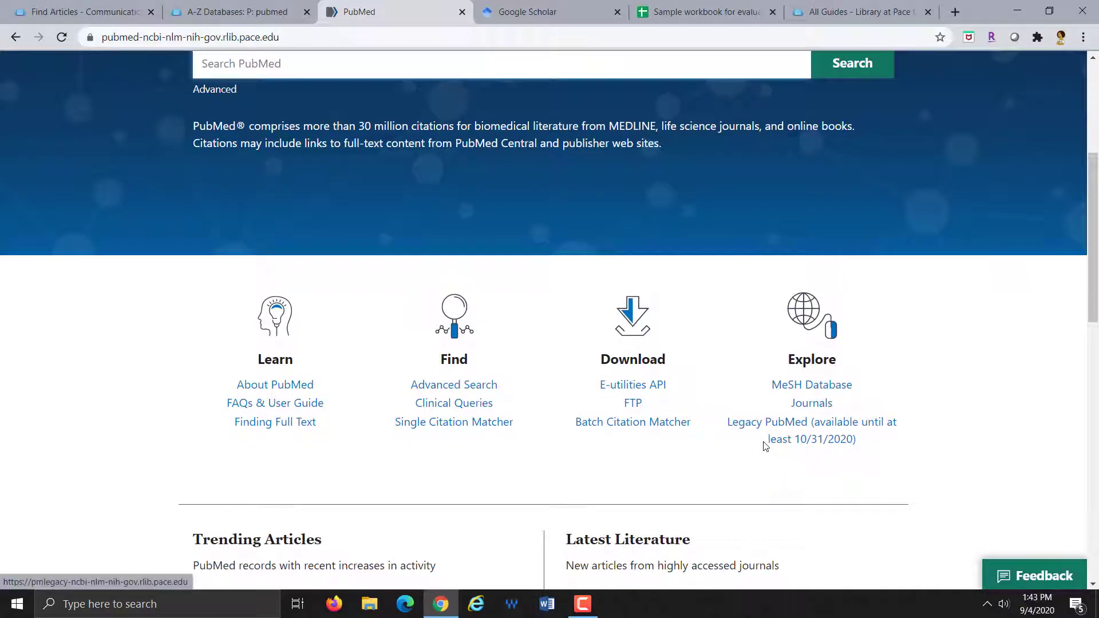
{"action": "scroll", "coordinate": [828, 386], "scroll_direction": "down", "scroll_amount": 1}
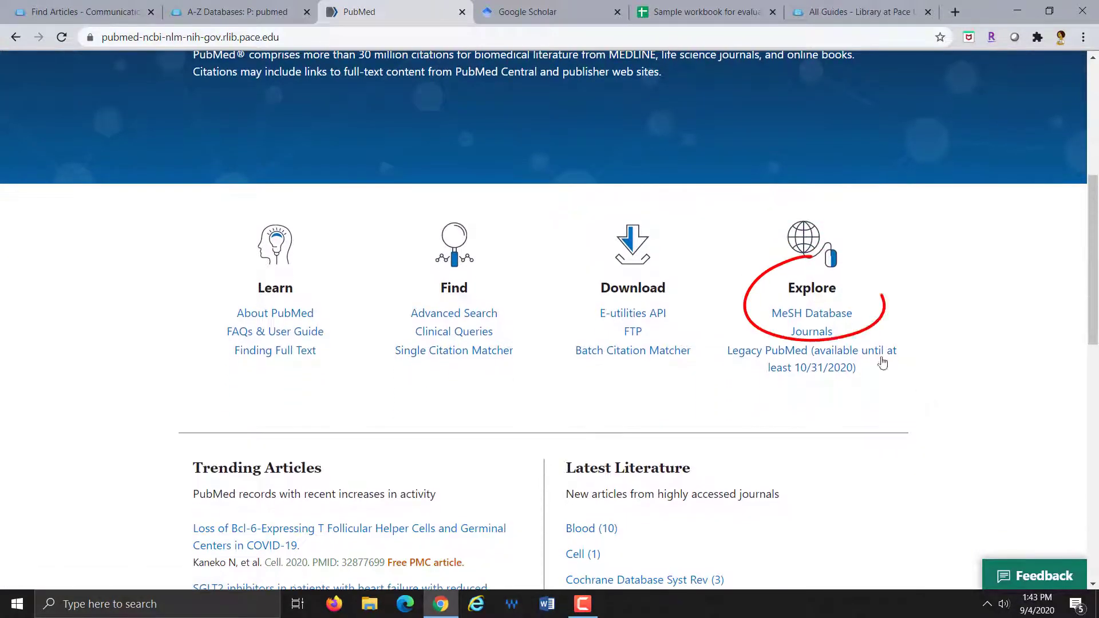
{"action": "left_click", "coordinate": [842, 318]}
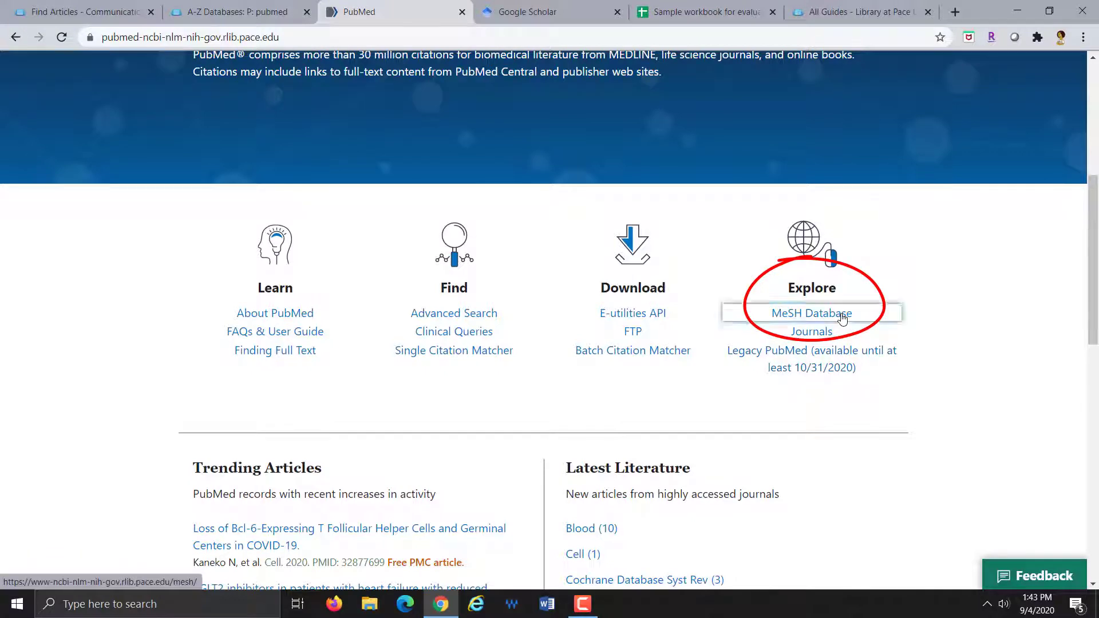
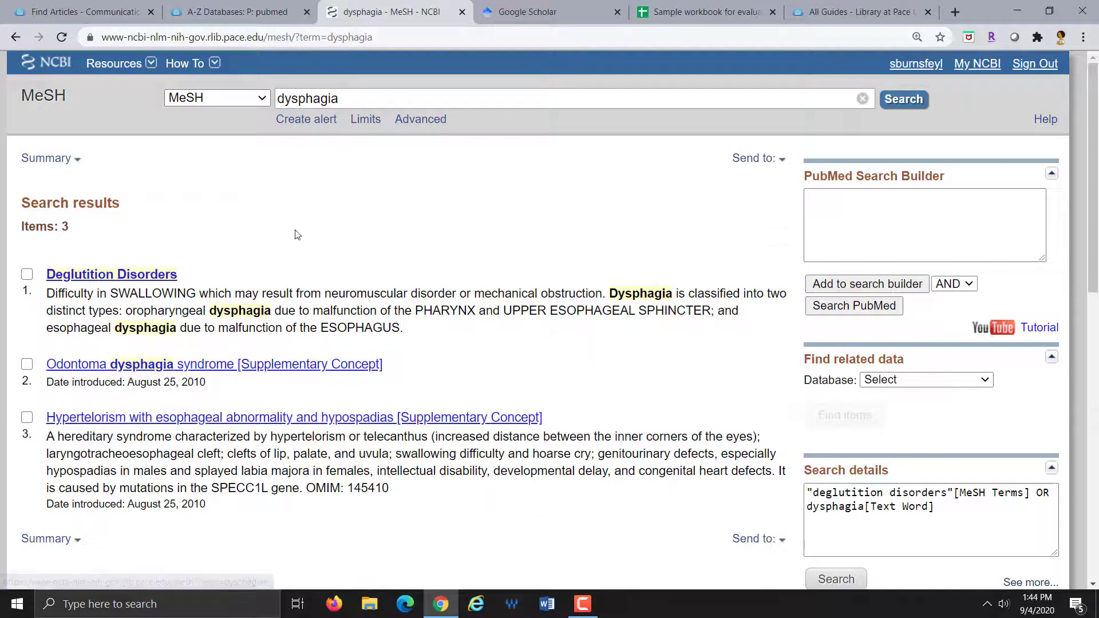
- Open the Deglutition Disorders entry from the MeSH results for dysphagia and review its definition
{"action": "scroll", "coordinate": [295, 233], "scroll_direction": "down", "scroll_amount": 1}
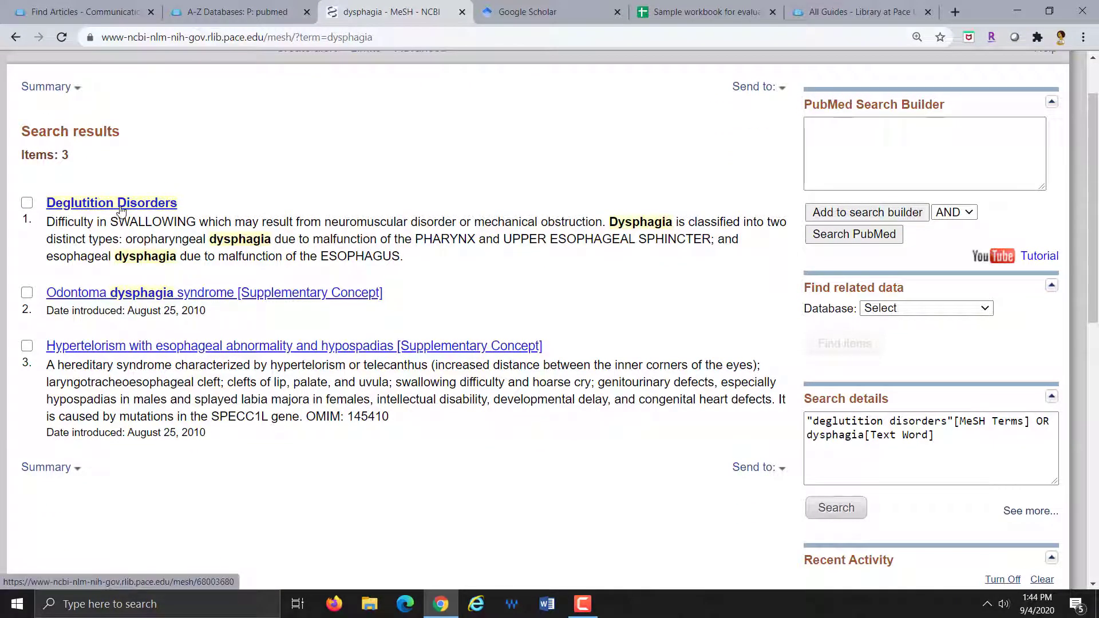
{"action": "left_click", "coordinate": [121, 212]}
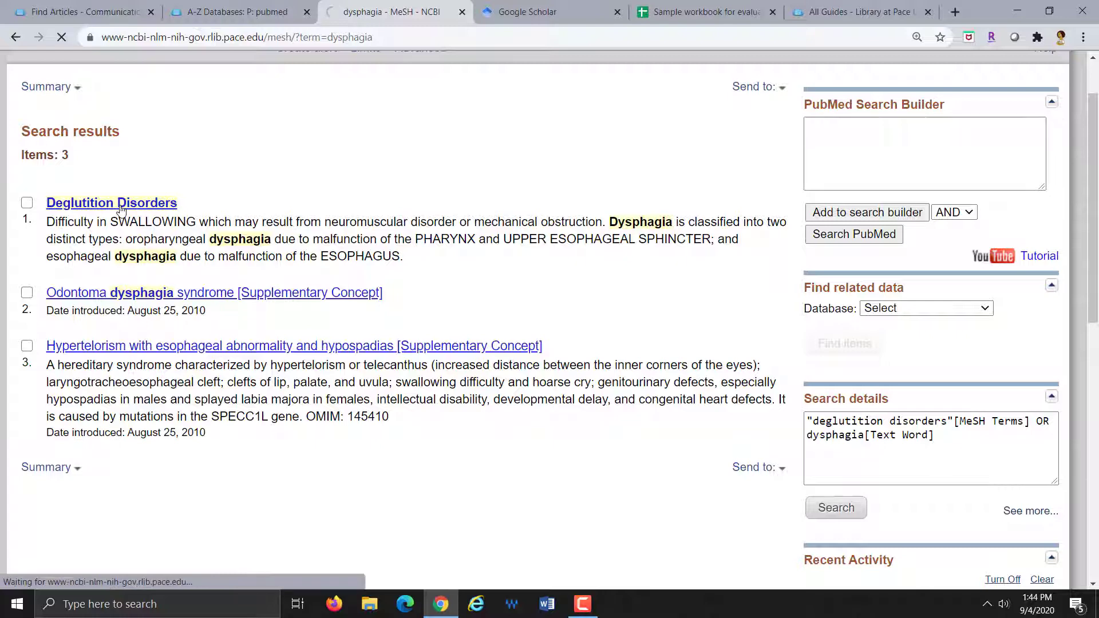
{"action": "left_click_drag", "start_coordinate": [211, 257], "coordinate": [22, 221]}
{"action": "left_click", "coordinate": [273, 273]}
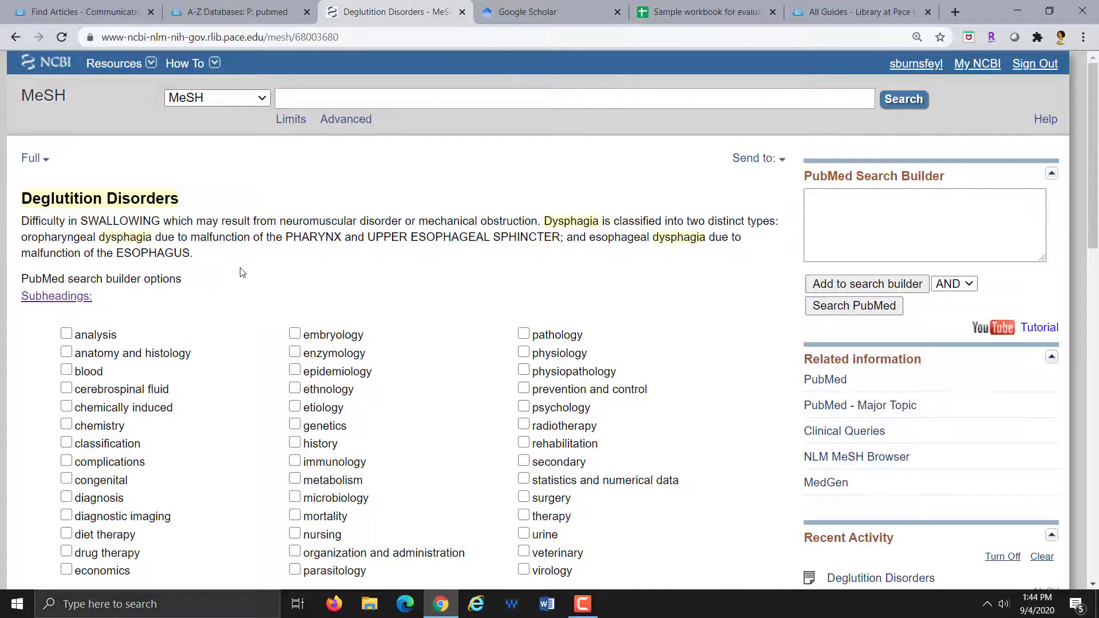
- Restrict the Deglutition Disorders term to MeSH Major Topic, leaving all subheadings unselected
{"action": "scroll", "coordinate": [241, 273], "scroll_direction": "down", "scroll_amount": 1}
{"action": "scroll", "coordinate": [241, 272], "scroll_direction": "down", "scroll_amount": 1}
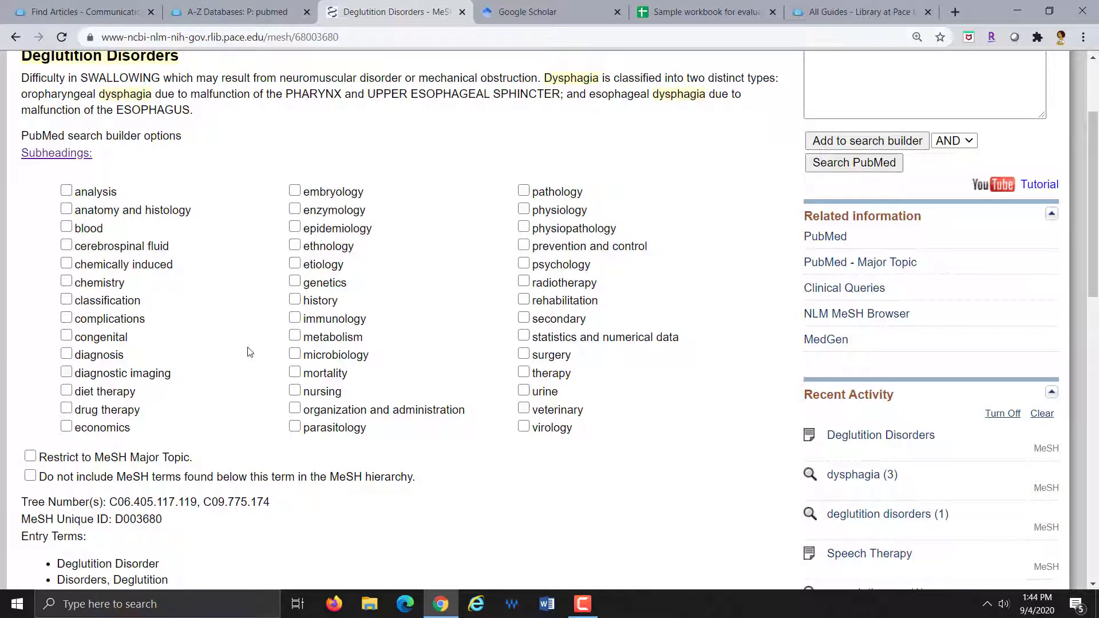
{"action": "scroll", "coordinate": [250, 352], "scroll_direction": "down", "scroll_amount": 2}
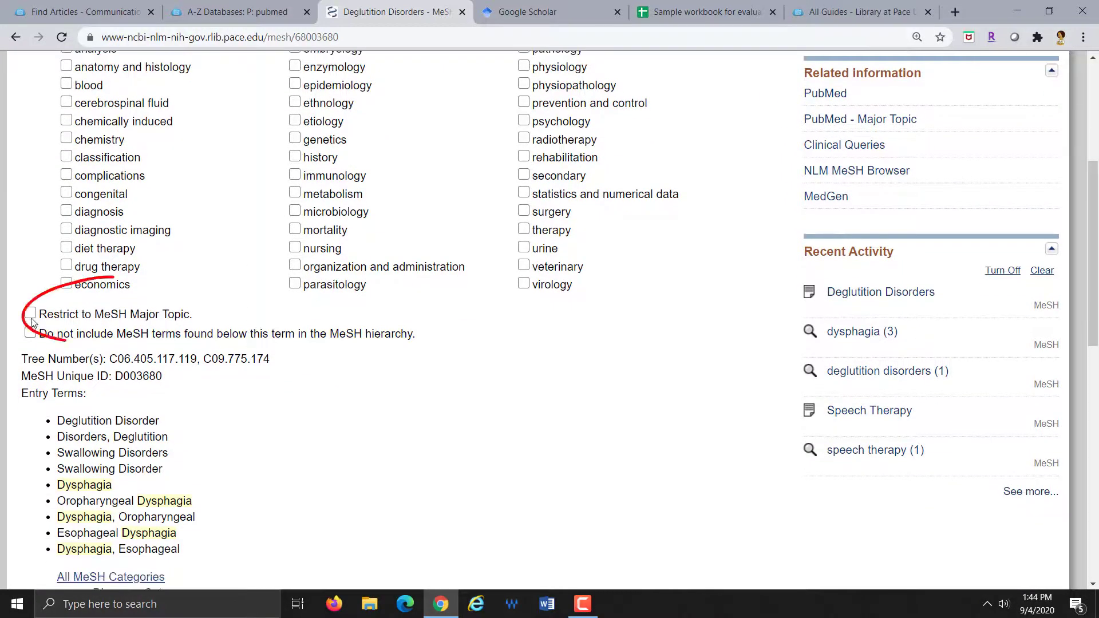
{"action": "left_click", "coordinate": [30, 315]}
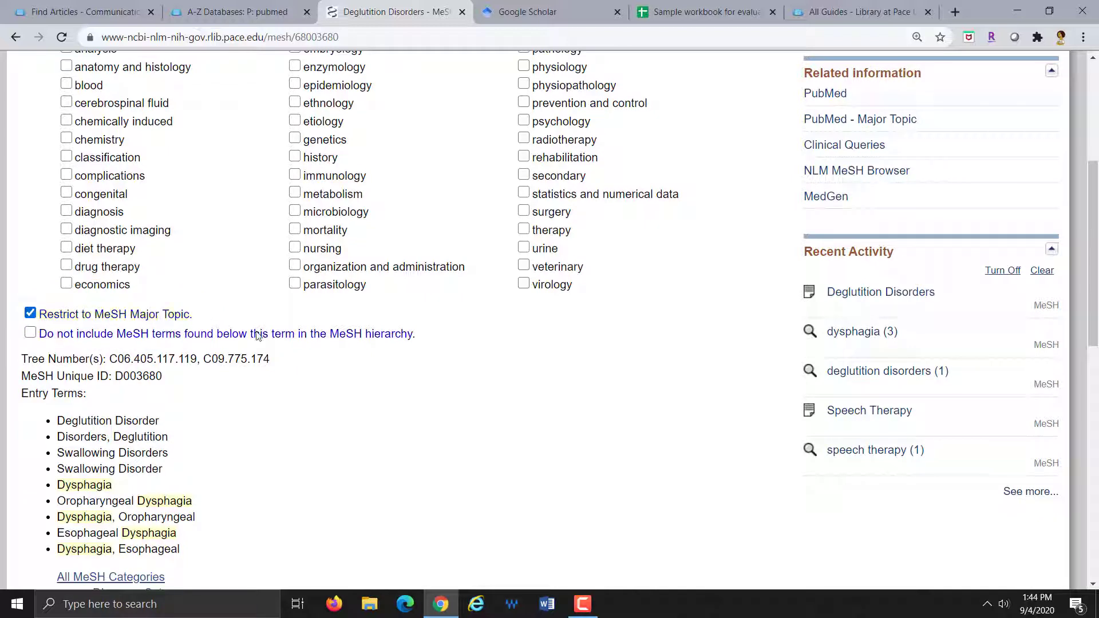
- Add the major-topic Deglutition Disorders term to the PubMed search builder and run the search in PubMed
{"action": "scroll", "coordinate": [239, 300], "scroll_direction": "up", "scroll_amount": 5}
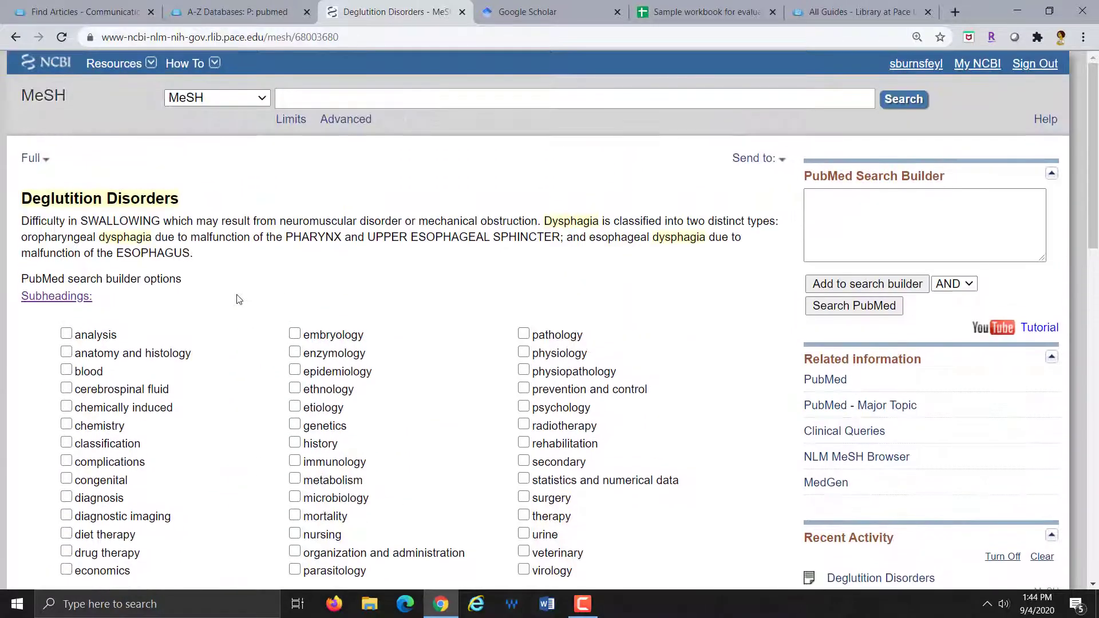
{"action": "scroll", "coordinate": [239, 299], "scroll_direction": "down", "scroll_amount": 2}
{"action": "scroll", "coordinate": [239, 299], "scroll_direction": "down", "scroll_amount": 2}
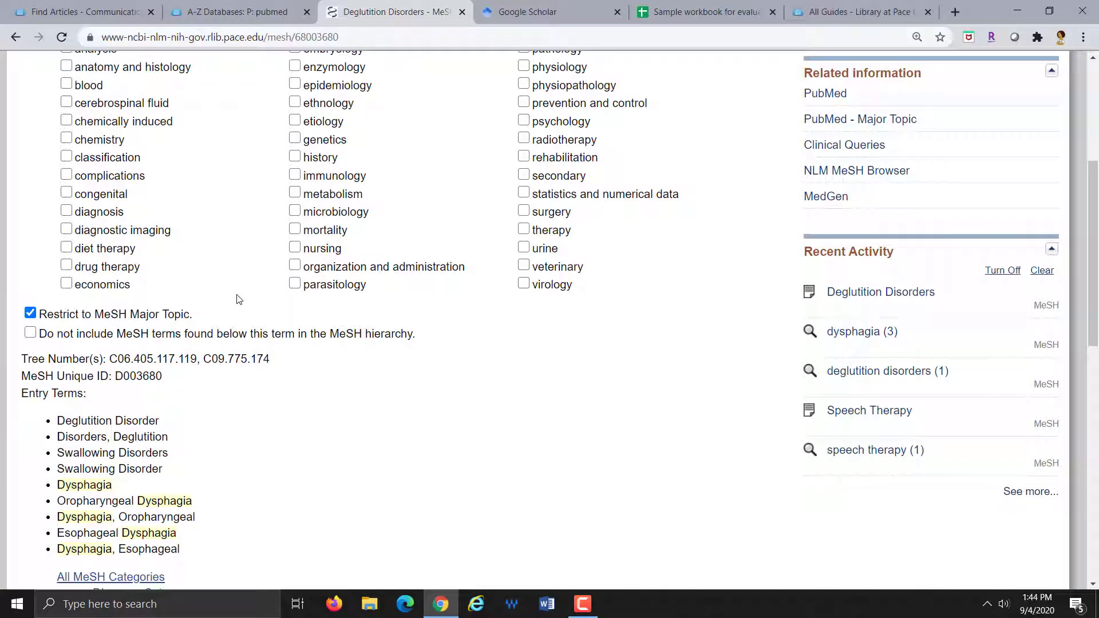
{"action": "scroll", "coordinate": [610, 480], "scroll_direction": "up", "scroll_amount": 5}
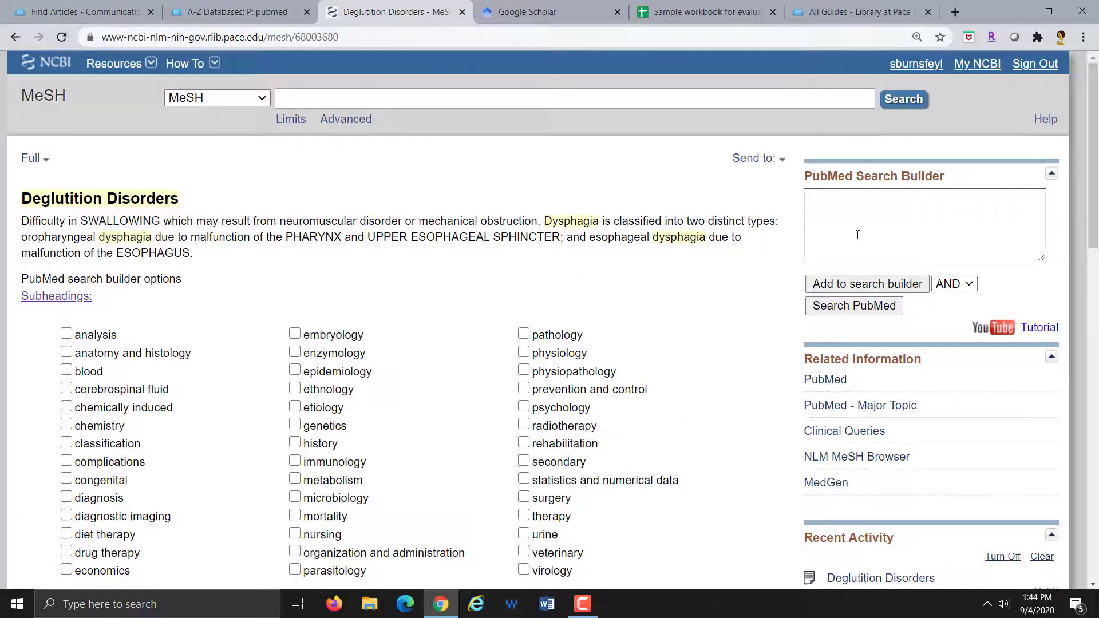
{"action": "left_click", "coordinate": [831, 285]}
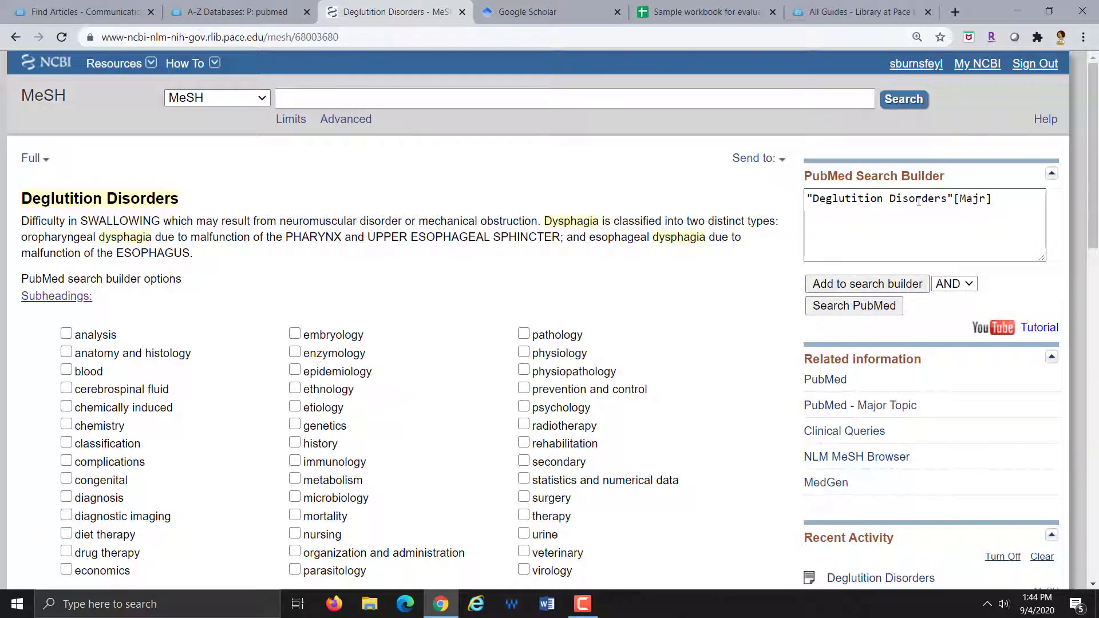
{"action": "left_click_drag", "start_coordinate": [959, 198], "coordinate": [986, 198]}
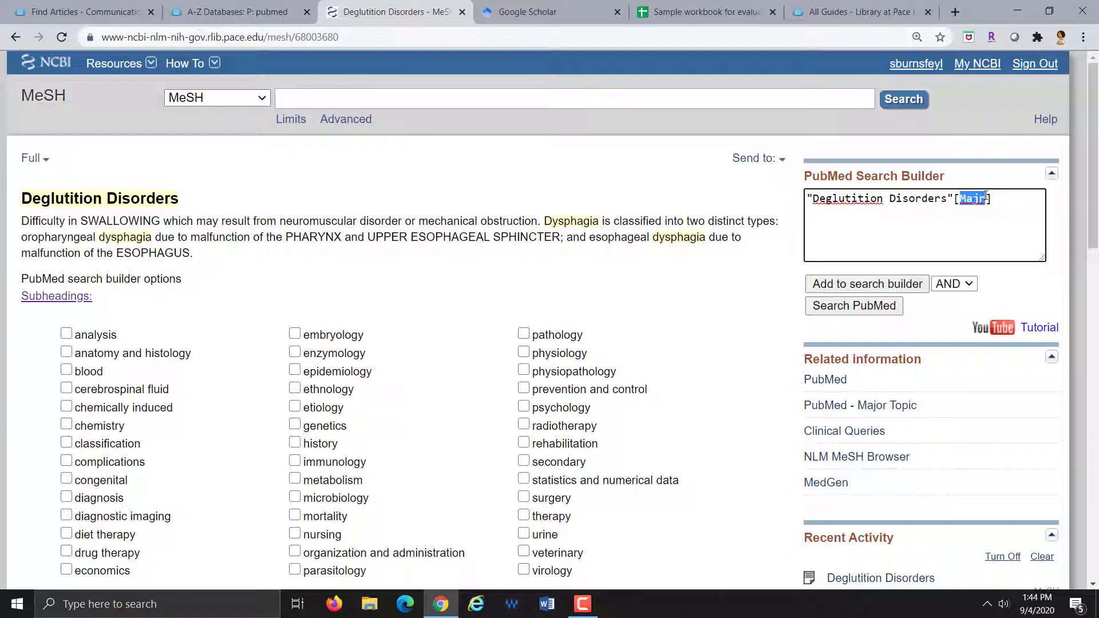
{"action": "left_click", "coordinate": [995, 200]}
{"action": "left_click", "coordinate": [844, 307]}
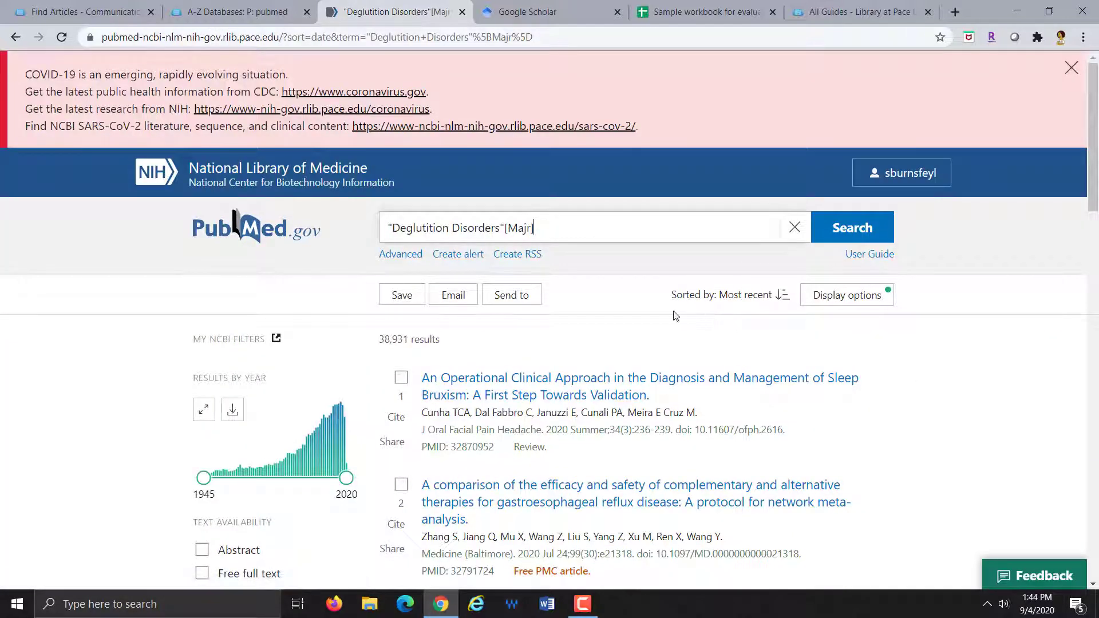
- Check the result count of the Deglutition Disorders search and limit the publication date to 5 years
{"action": "scroll", "coordinate": [629, 315], "scroll_direction": "down", "scroll_amount": 3}
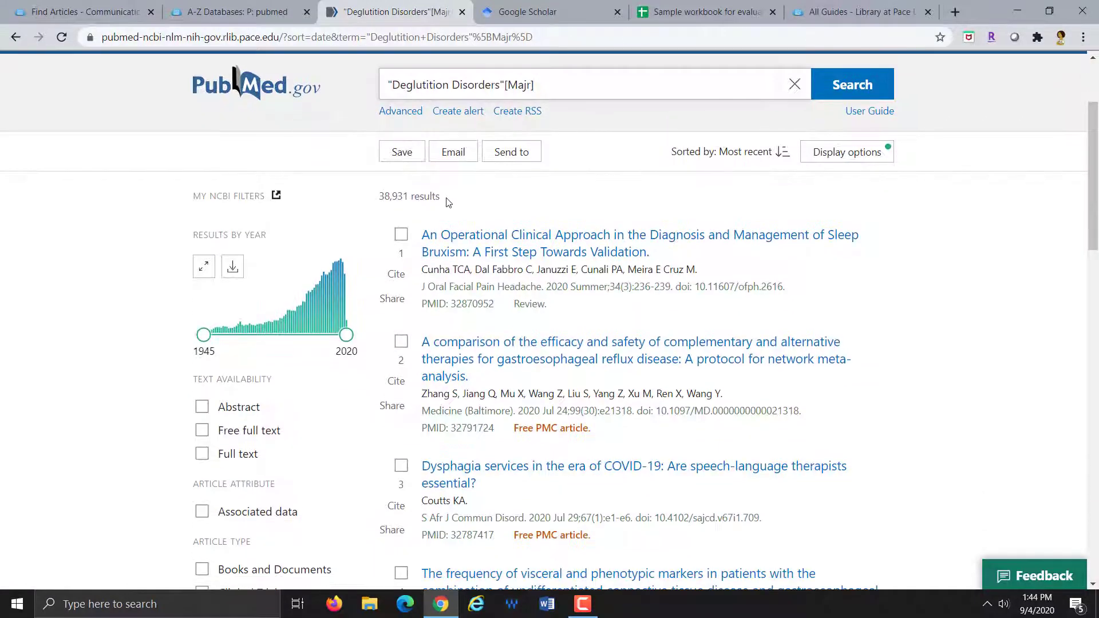
{"action": "left_click_drag", "start_coordinate": [449, 202], "coordinate": [377, 198]}
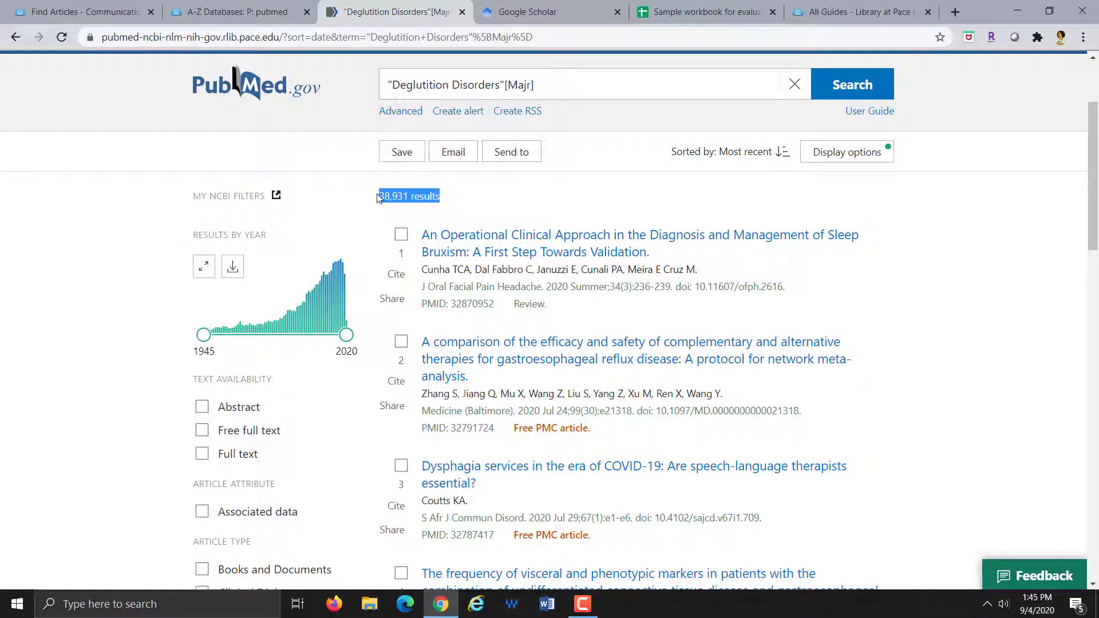
{"action": "left_click", "coordinate": [97, 298]}
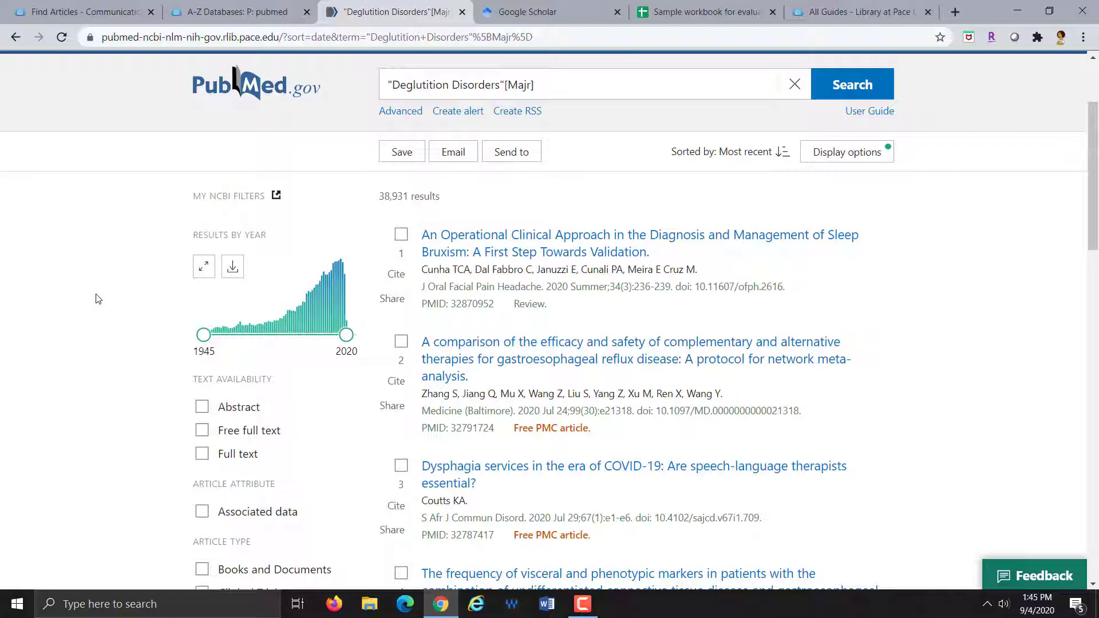
{"action": "scroll", "coordinate": [97, 299], "scroll_direction": "down", "scroll_amount": 1}
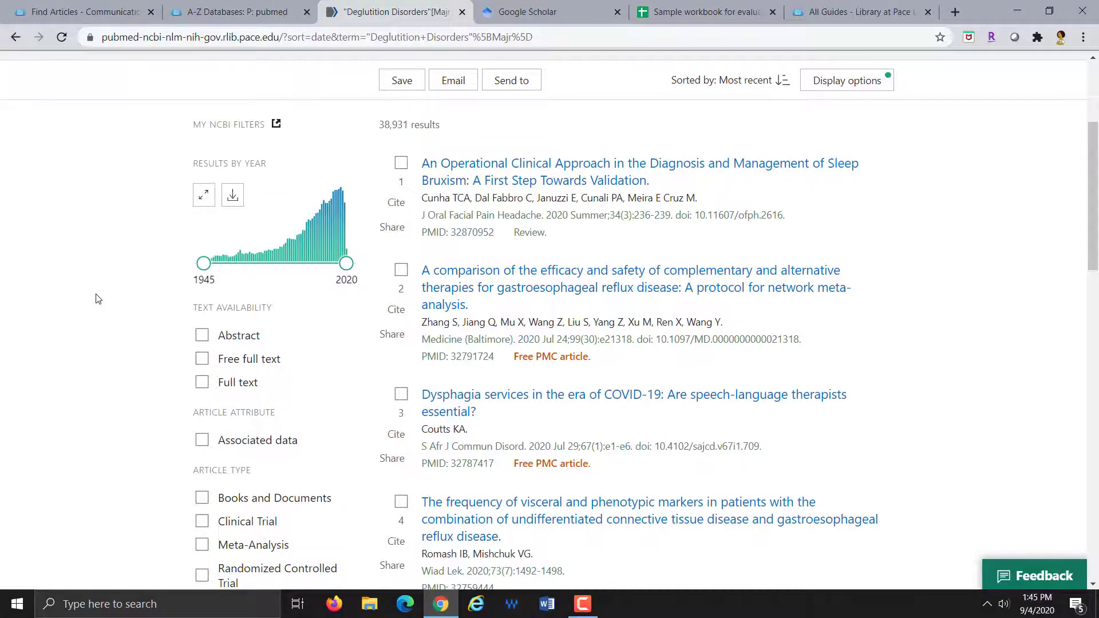
{"action": "scroll", "coordinate": [98, 298], "scroll_direction": "down", "scroll_amount": 3}
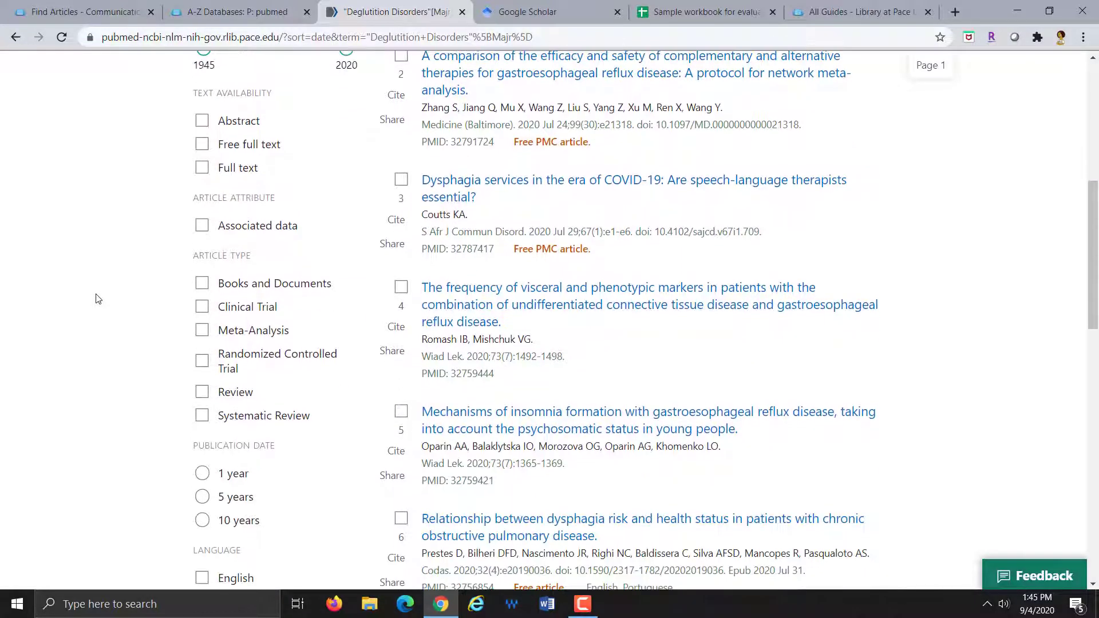
{"action": "scroll", "coordinate": [98, 298], "scroll_direction": "down", "scroll_amount": 1}
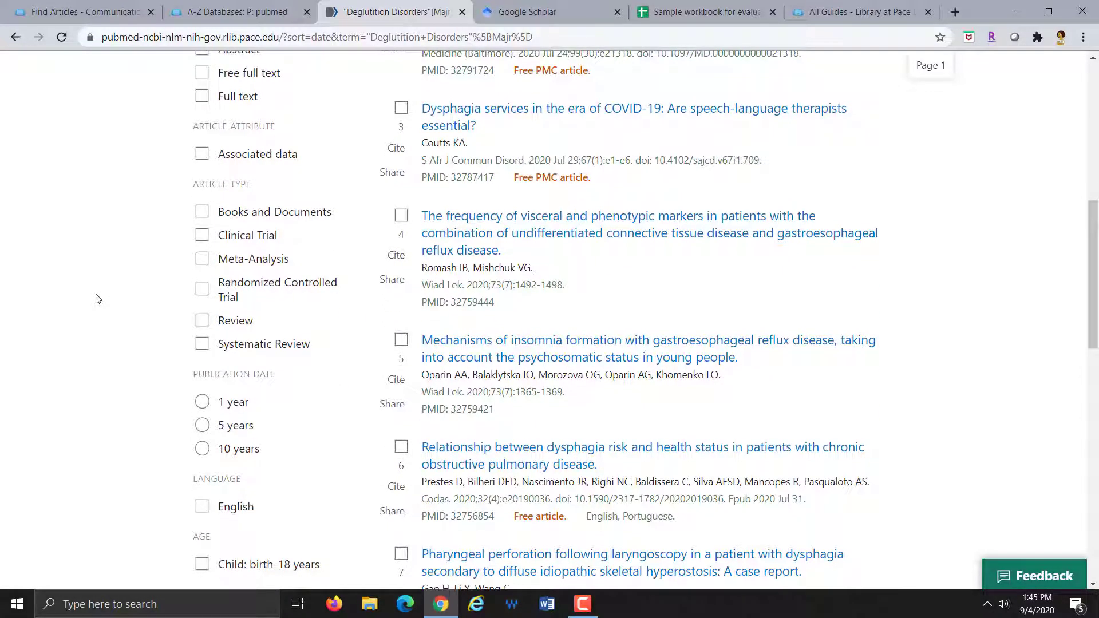
{"action": "left_click", "coordinate": [241, 427]}
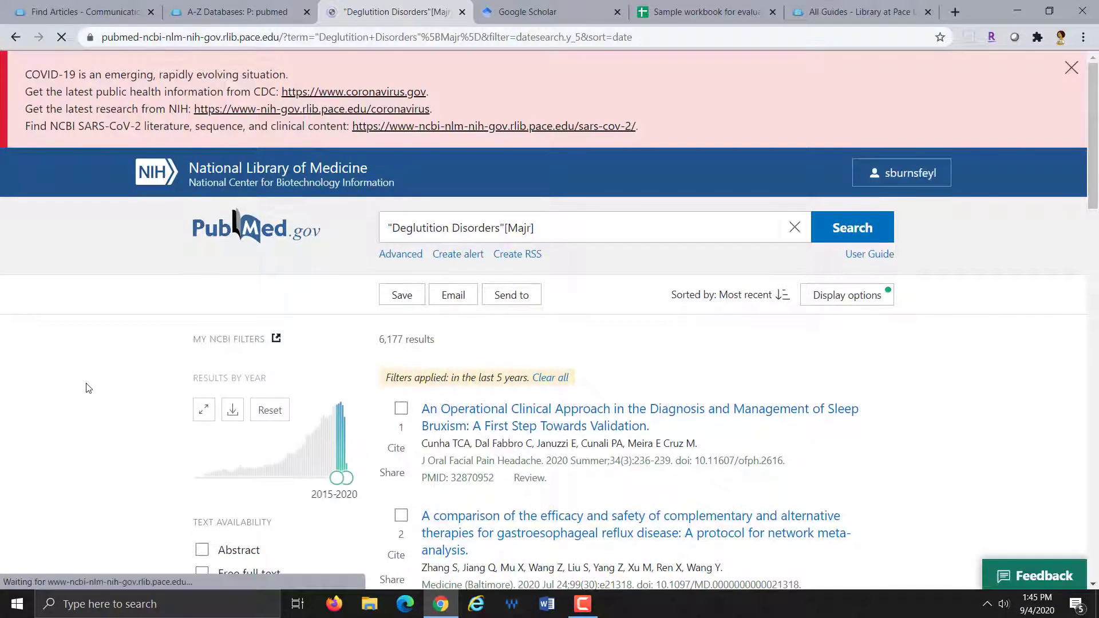
- Filter the five-year results by the Systematic Review article type
{"action": "scroll", "coordinate": [86, 388], "scroll_direction": "down", "scroll_amount": 4}
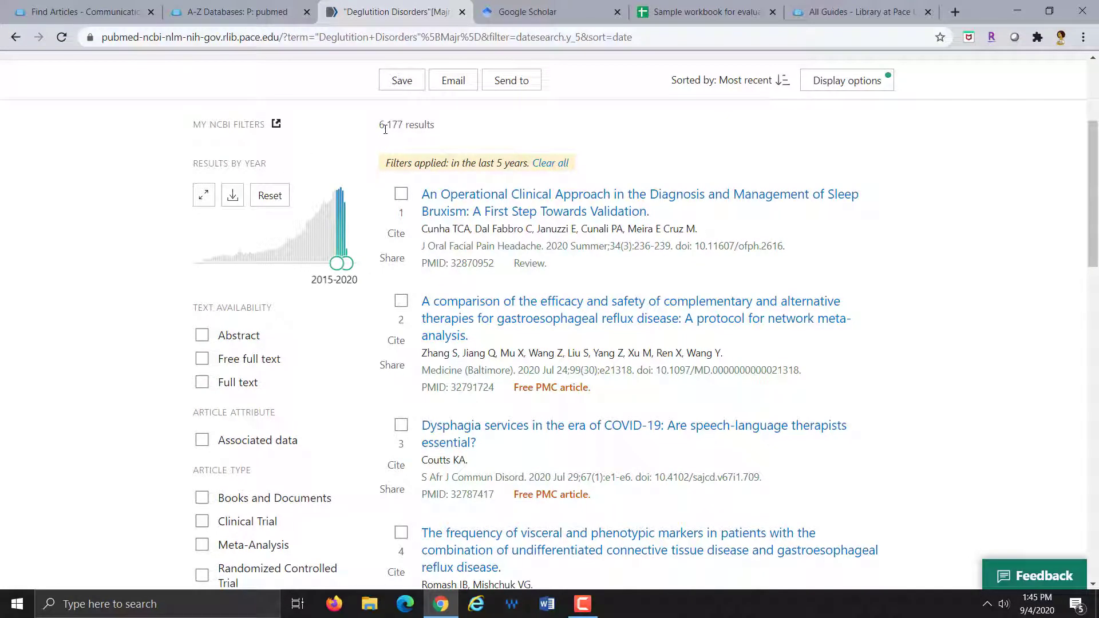
{"action": "scroll", "coordinate": [127, 403], "scroll_direction": "down", "scroll_amount": 3}
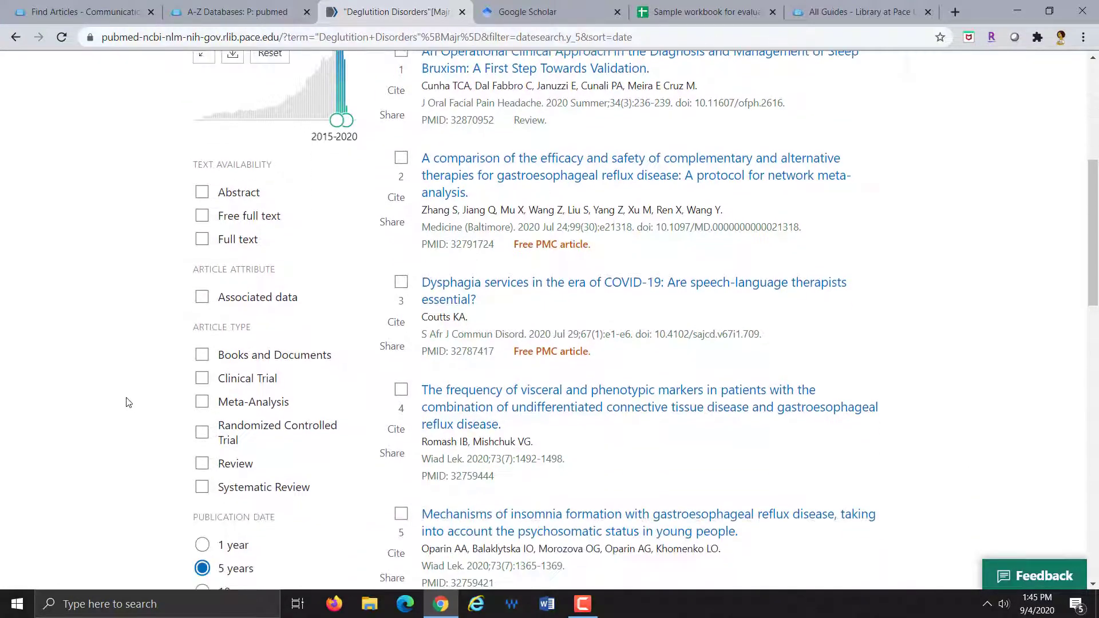
{"action": "scroll", "coordinate": [127, 403], "scroll_direction": "down", "scroll_amount": 1}
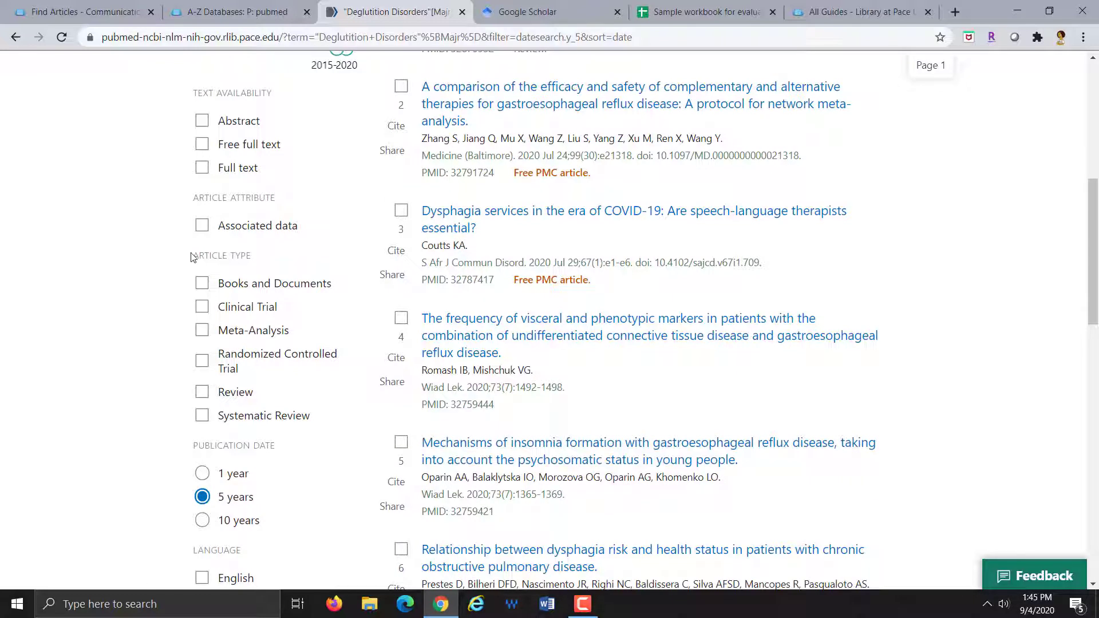
{"action": "left_click_drag", "start_coordinate": [194, 258], "coordinate": [266, 261]}
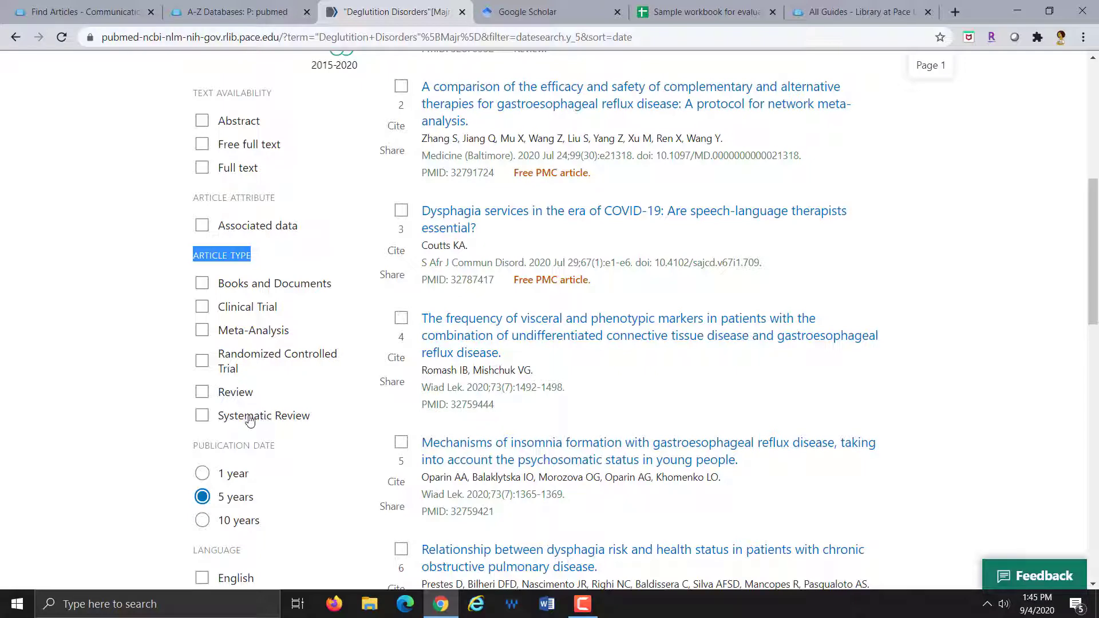
{"action": "left_click", "coordinate": [203, 417]}
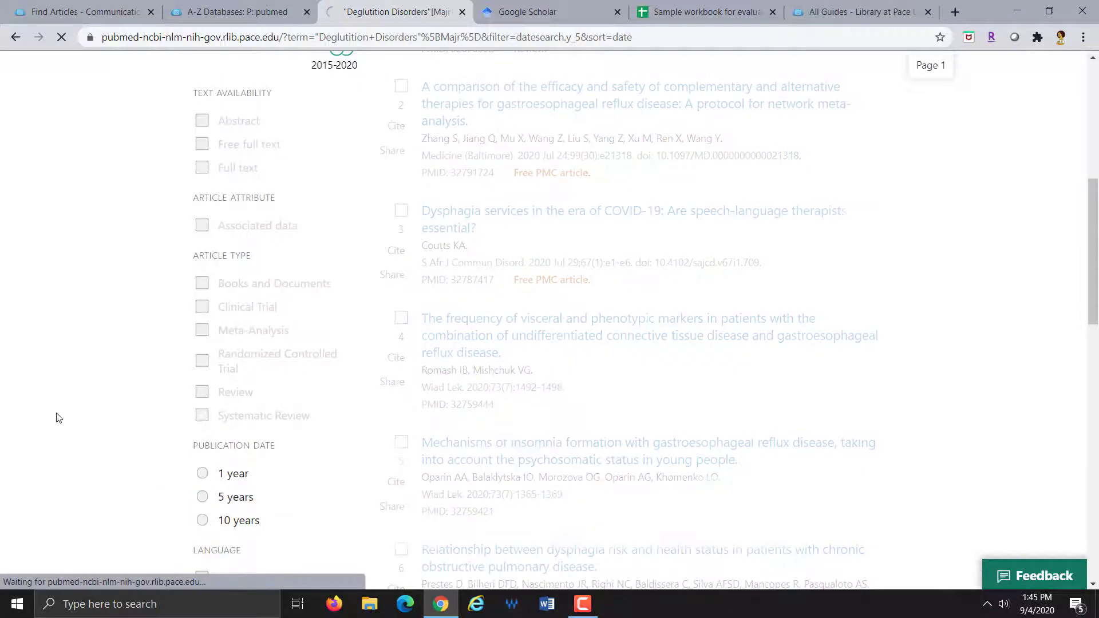
- Add Meta-Analysis as a second article type filter alongside Systematic Review
{"action": "scroll", "coordinate": [120, 369], "scroll_direction": "down", "scroll_amount": 3}
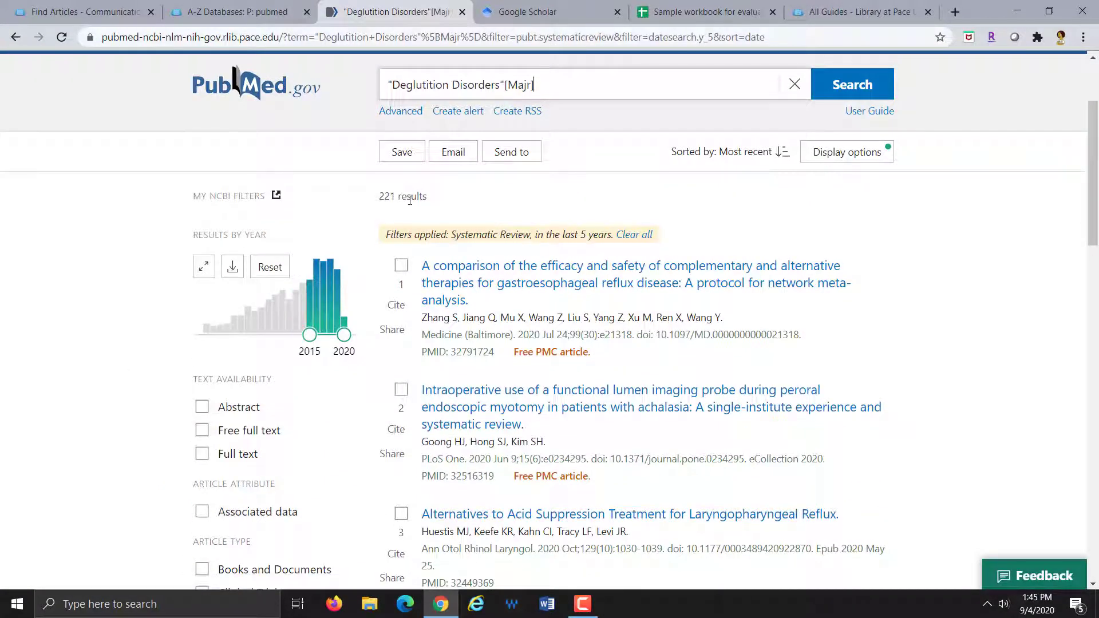
{"action": "scroll", "coordinate": [139, 376], "scroll_direction": "down", "scroll_amount": 3}
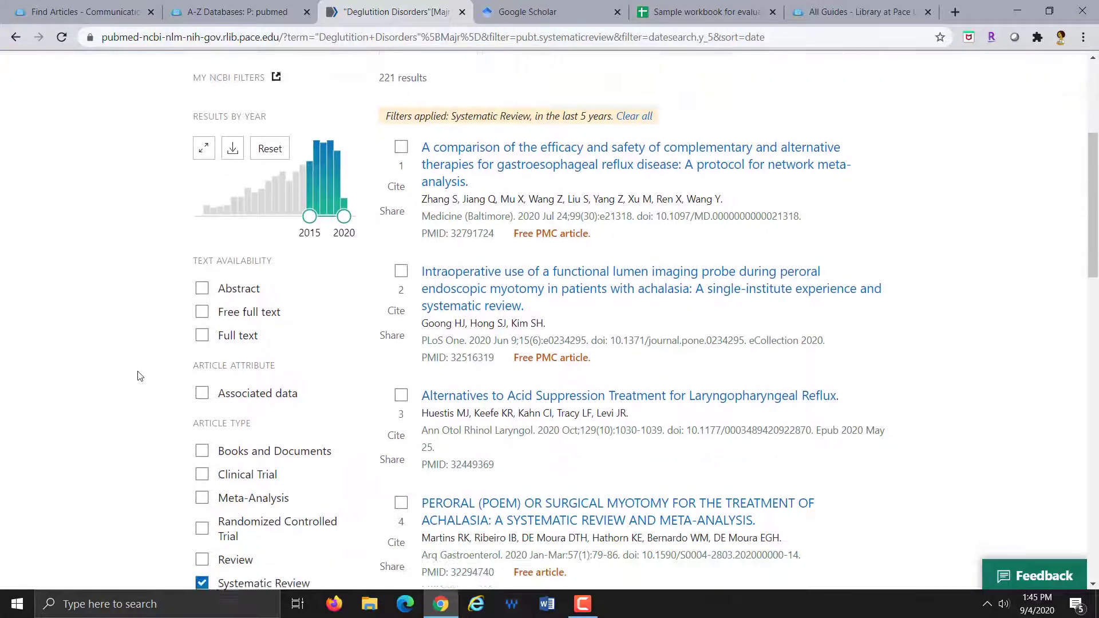
{"action": "left_click", "coordinate": [201, 404]}
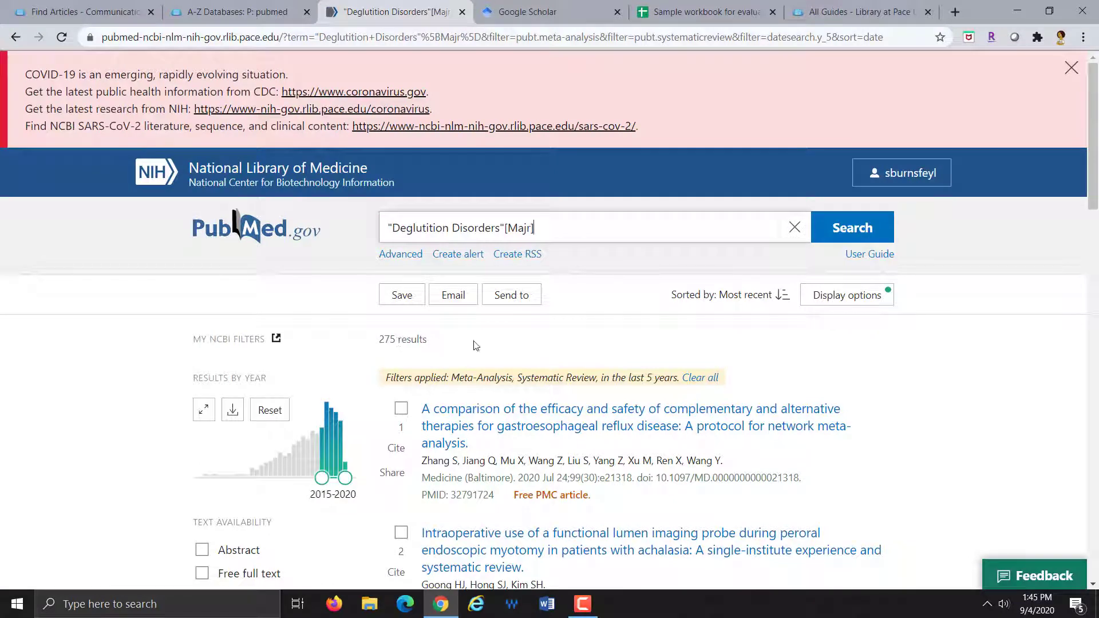
- Look through the filtered results and open the article "Alternatives to Acid Suppression Treatment for Laryngopharyngeal Reflux"
{"action": "scroll", "coordinate": [87, 396], "scroll_direction": "down", "scroll_amount": 1}
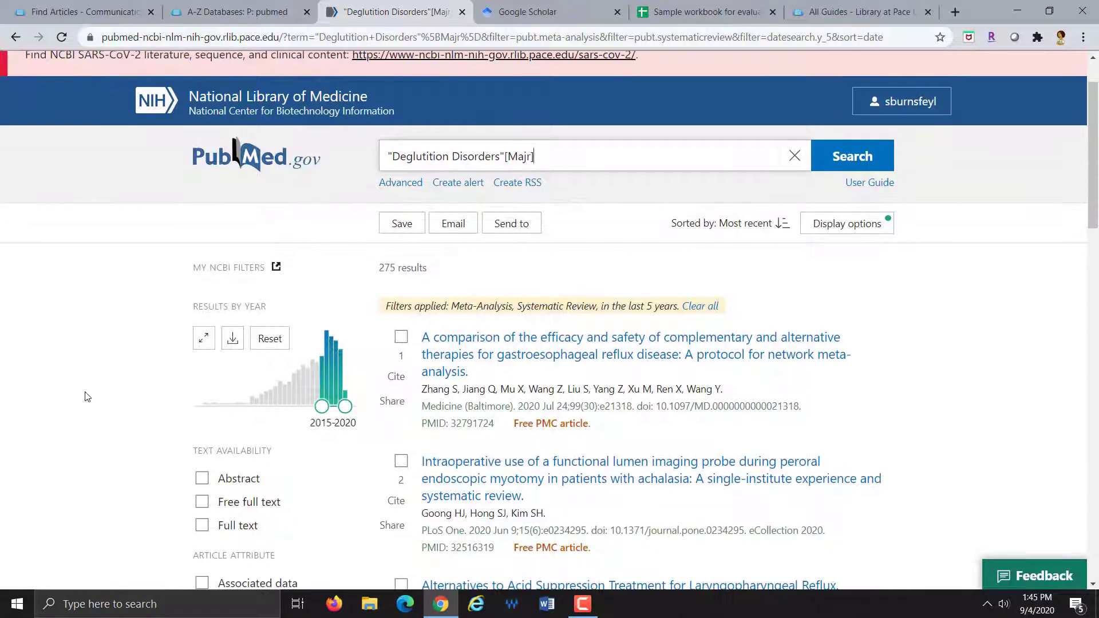
{"action": "scroll", "coordinate": [87, 397], "scroll_direction": "down", "scroll_amount": 6}
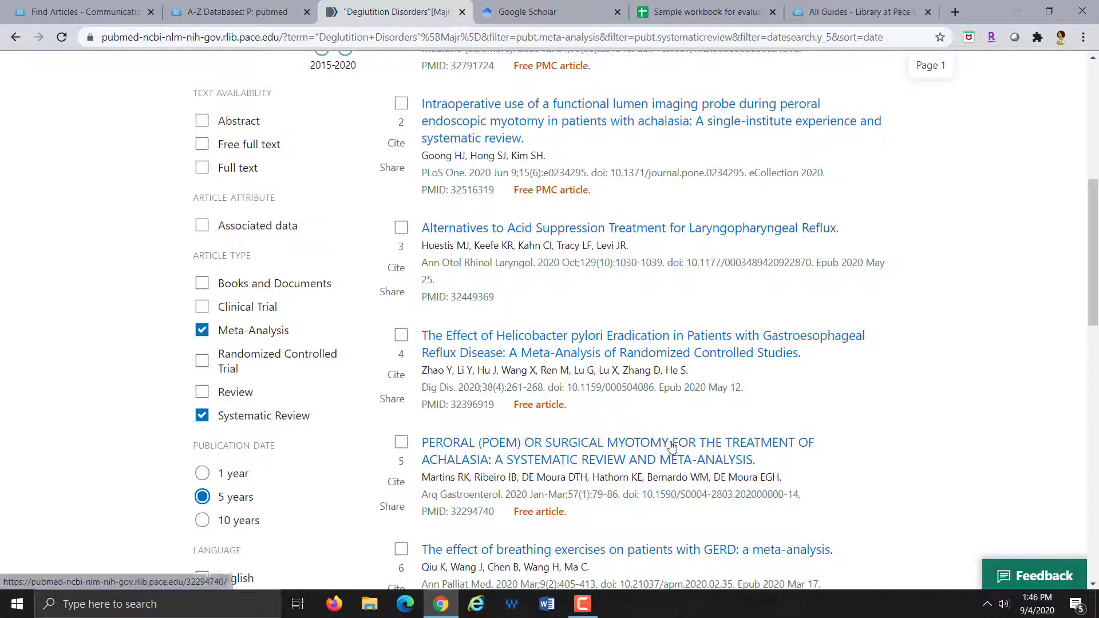
{"action": "scroll", "coordinate": [672, 443], "scroll_direction": "up", "scroll_amount": 4}
{"action": "scroll", "coordinate": [829, 444], "scroll_direction": "up", "scroll_amount": 1}
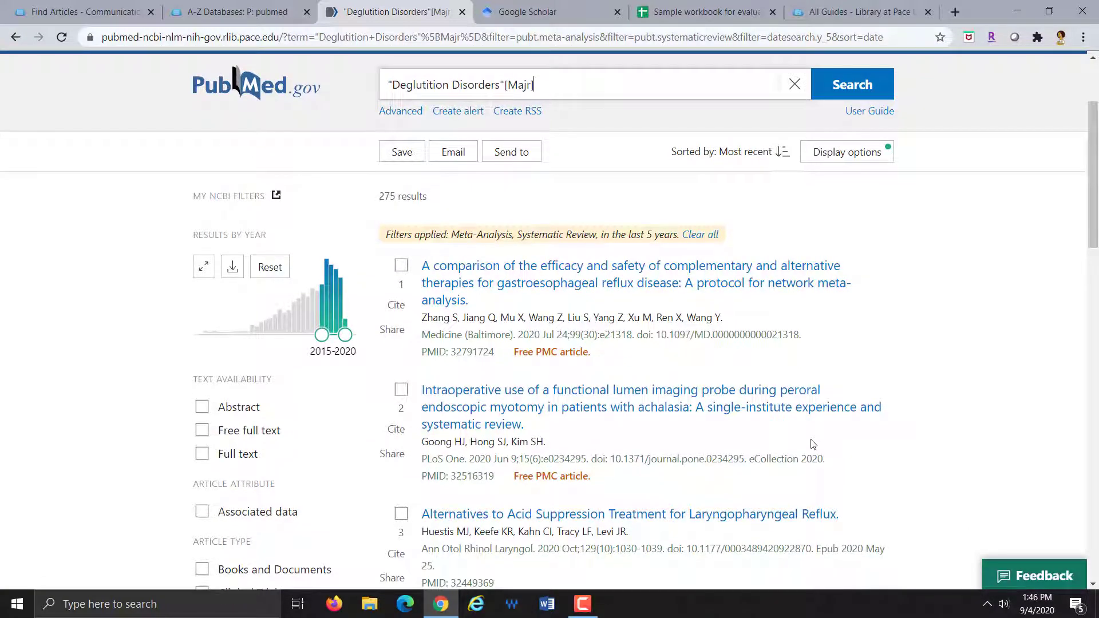
{"action": "scroll", "coordinate": [813, 445], "scroll_direction": "down", "scroll_amount": 1}
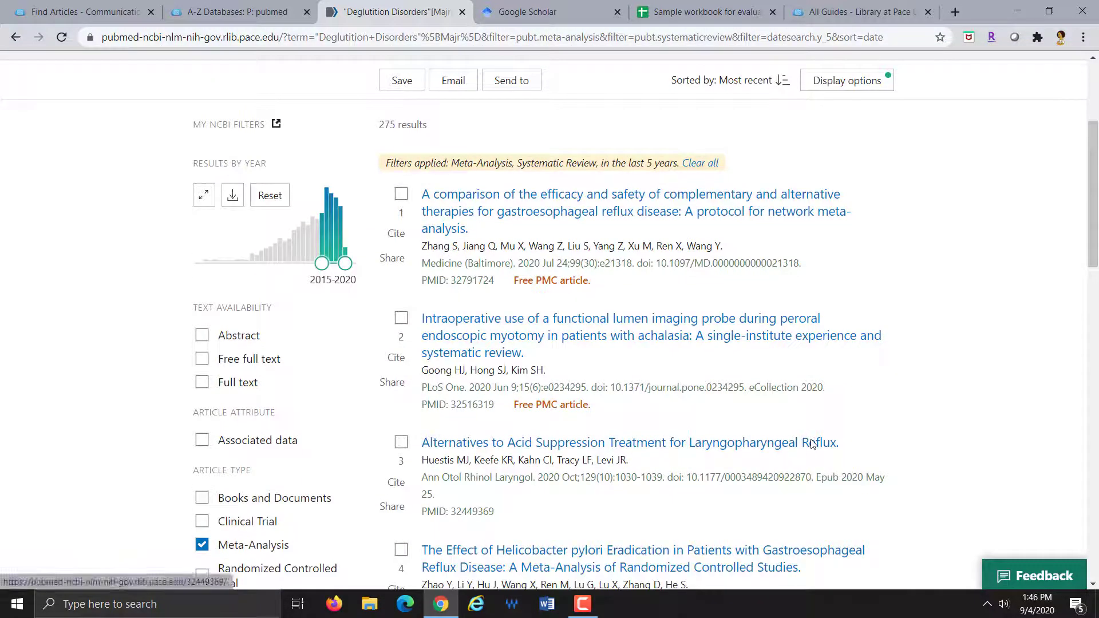
{"action": "scroll", "coordinate": [813, 444], "scroll_direction": "down", "scroll_amount": 1}
{"action": "left_click", "coordinate": [720, 377]}
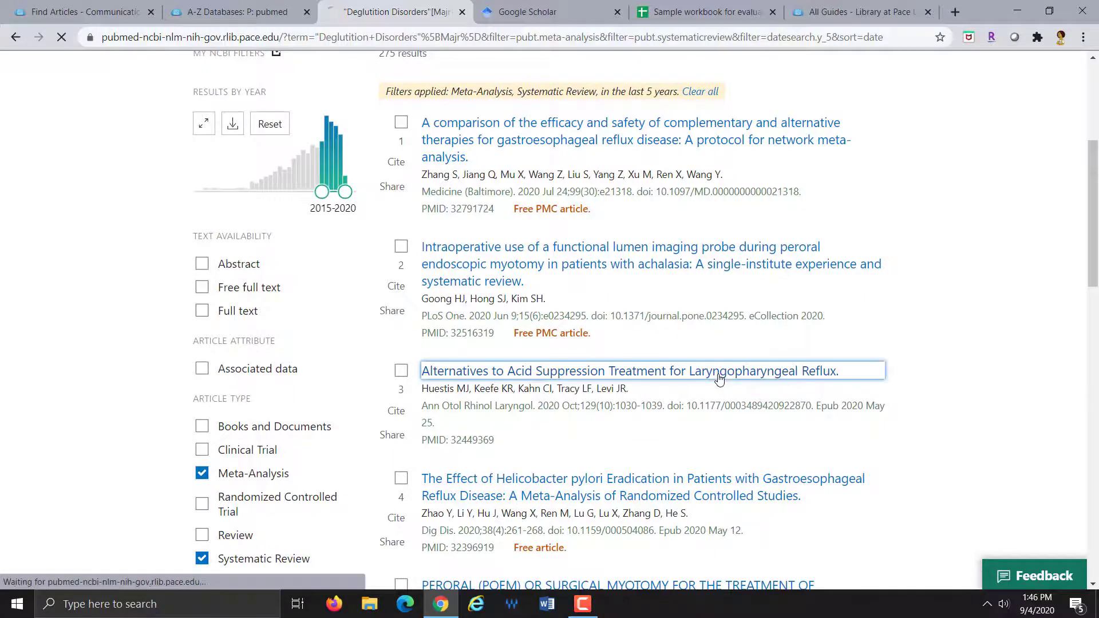
- Read the abstract of the laryngopharyngeal reflux article, from its objective through its conclusion
{"action": "scroll", "coordinate": [105, 395], "scroll_direction": "down", "scroll_amount": 3}
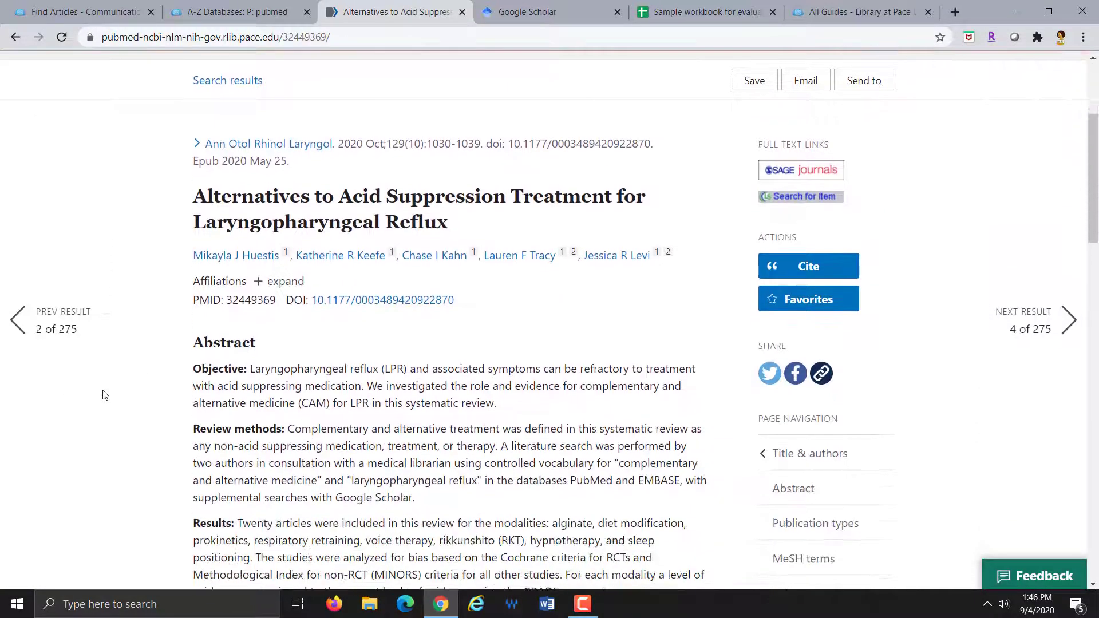
{"action": "scroll", "coordinate": [105, 395], "scroll_direction": "down", "scroll_amount": 1}
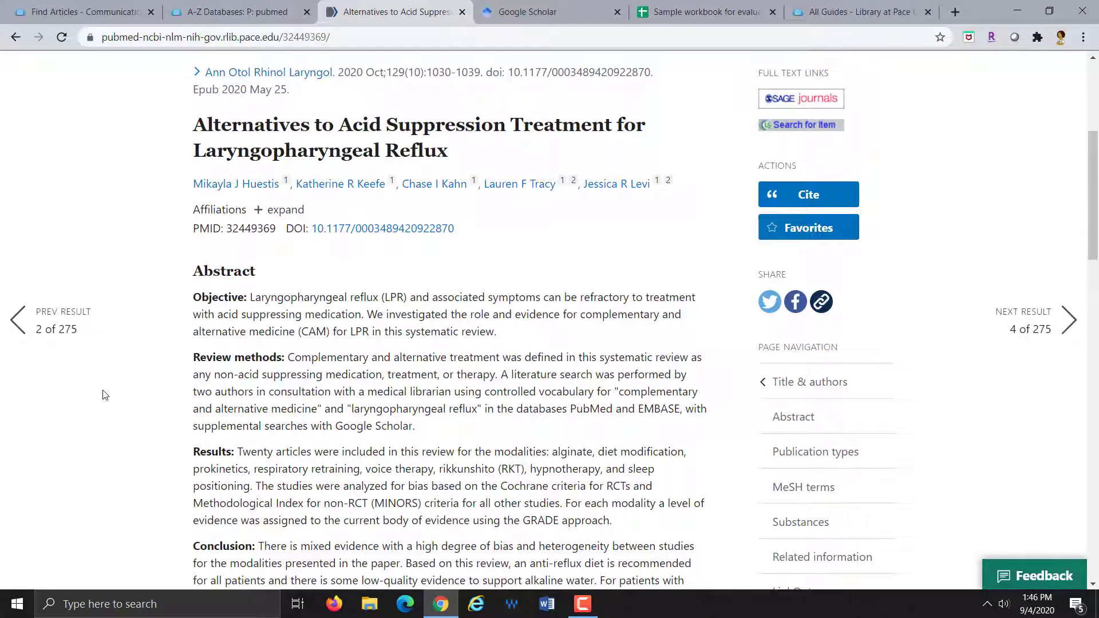
{"action": "scroll", "coordinate": [104, 395], "scroll_direction": "down", "scroll_amount": 1}
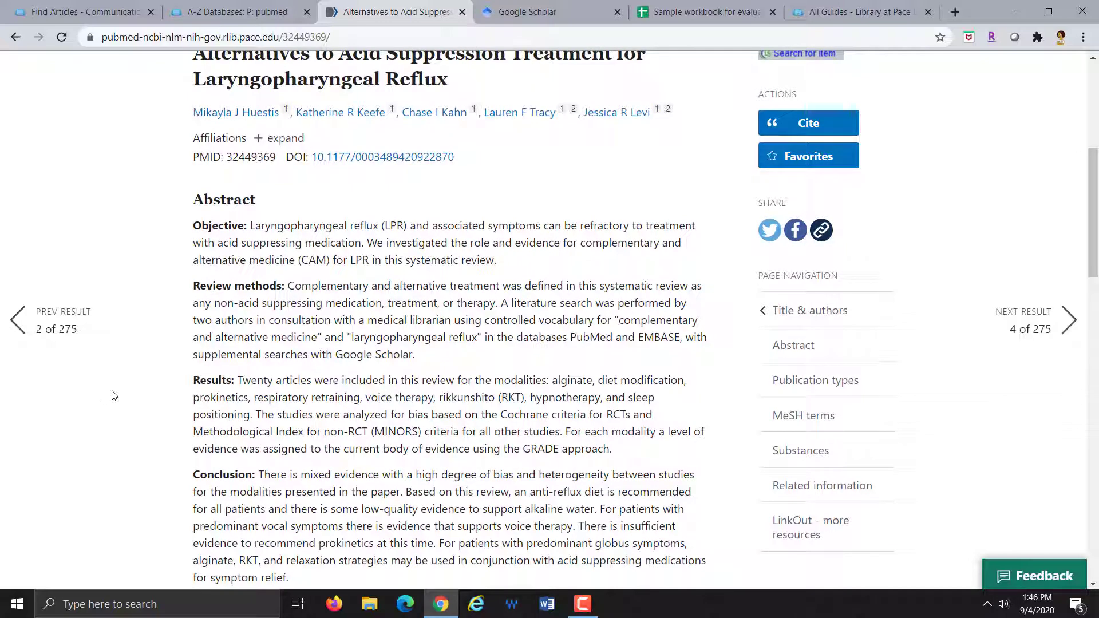
{"action": "scroll", "coordinate": [114, 395], "scroll_direction": "up", "scroll_amount": 1}
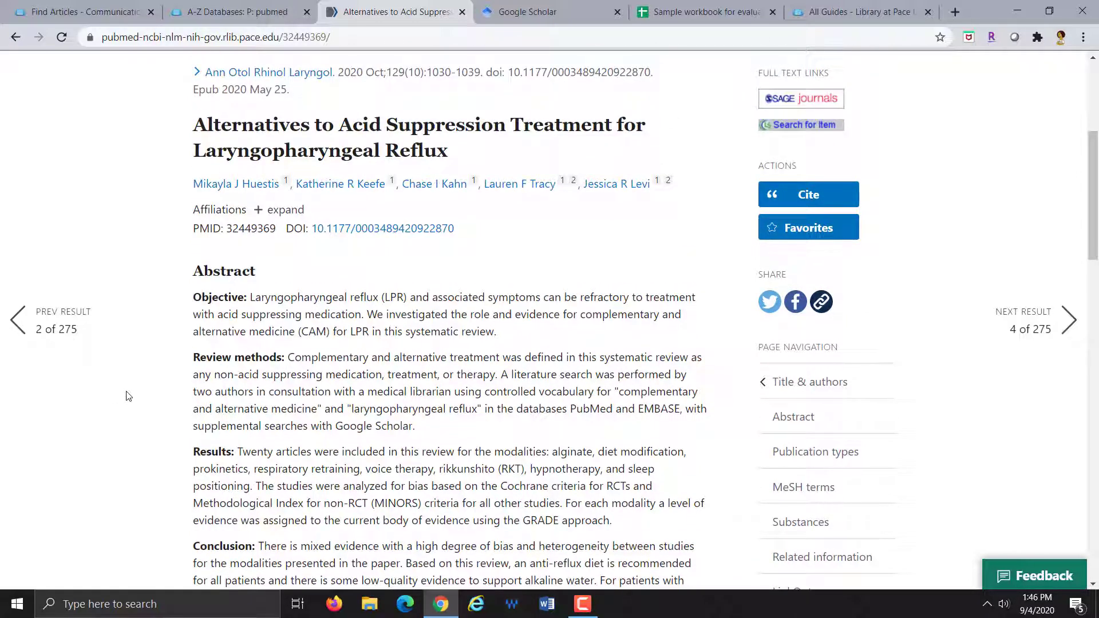
{"action": "scroll", "coordinate": [128, 396], "scroll_direction": "down", "scroll_amount": 1}
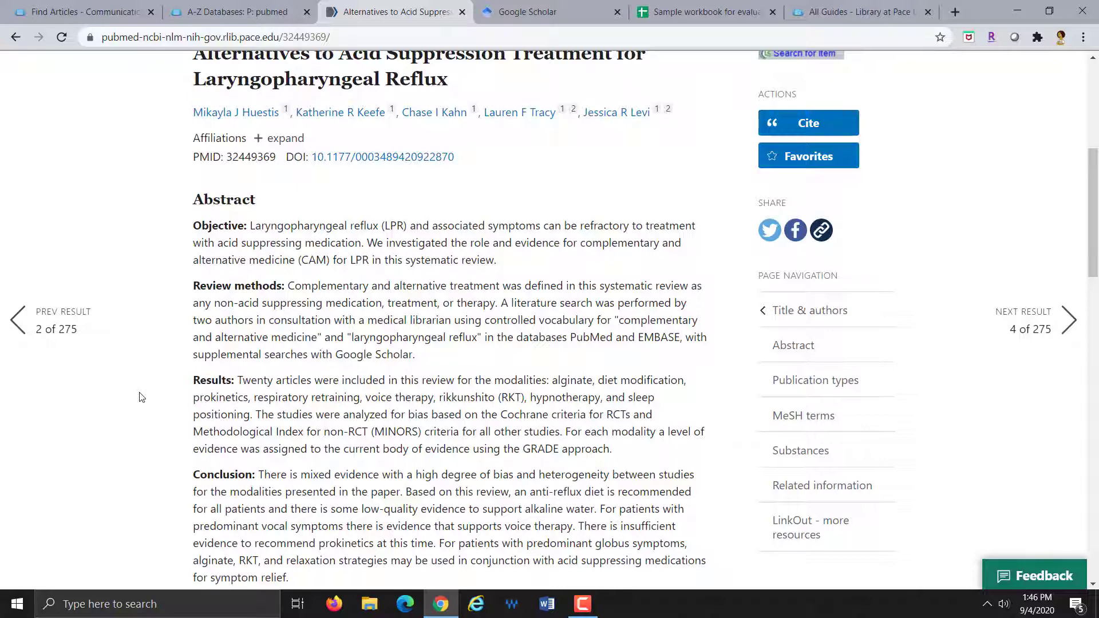
{"action": "scroll", "coordinate": [142, 396], "scroll_direction": "down", "scroll_amount": 1}
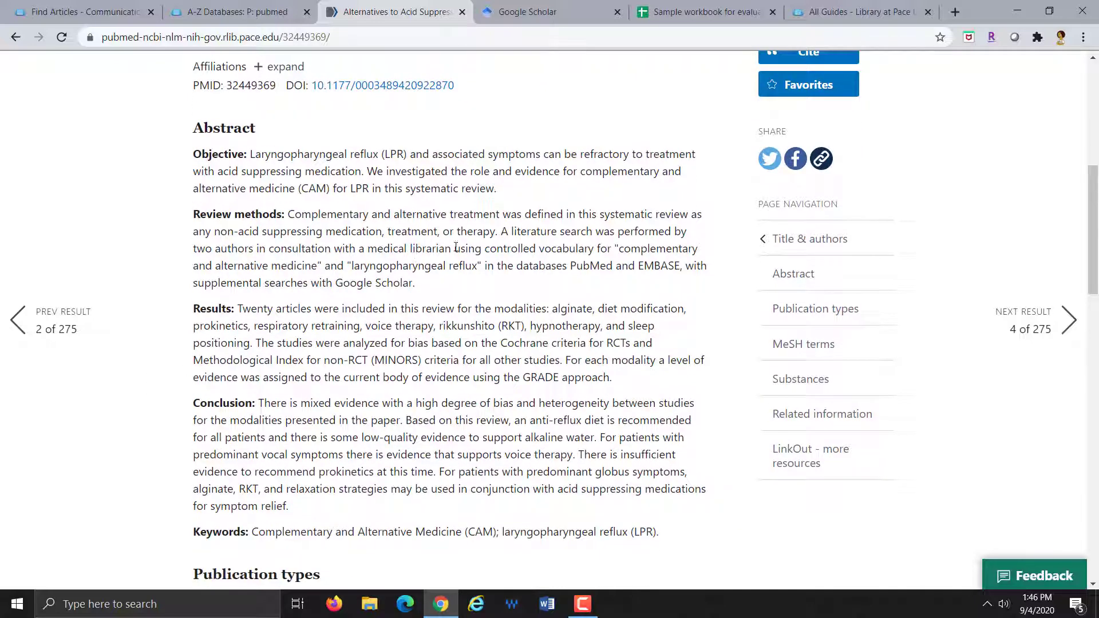
- Highlight the review methods wording on the librarian-assisted literature search, then the wording on the databases searched
{"action": "left_click_drag", "start_coordinate": [501, 231], "coordinate": [458, 252]}
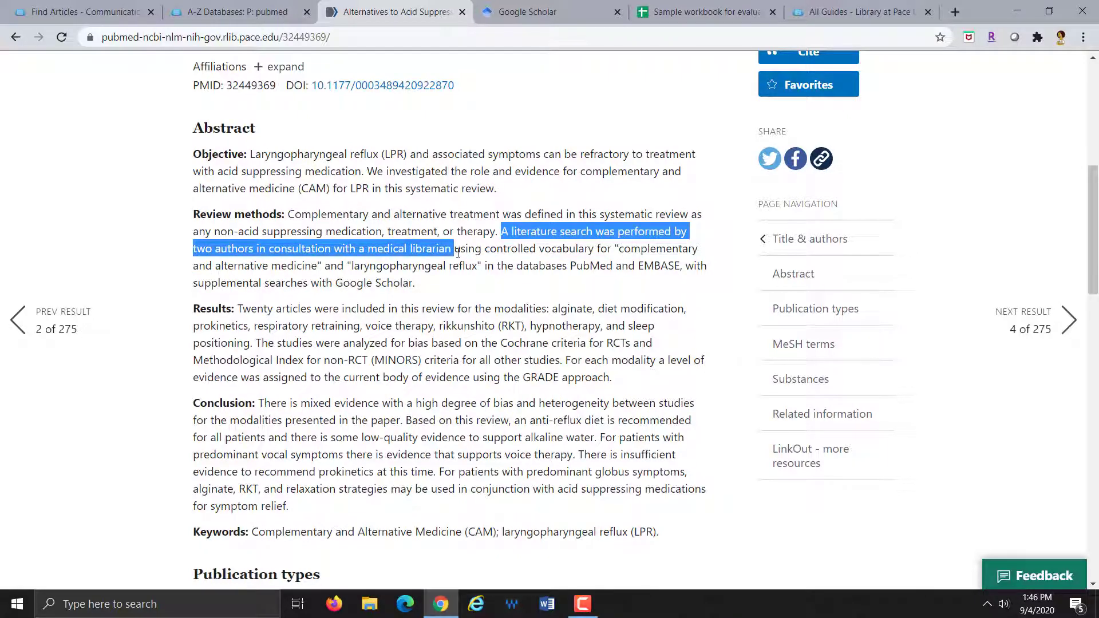
{"action": "left_click", "coordinate": [467, 289]}
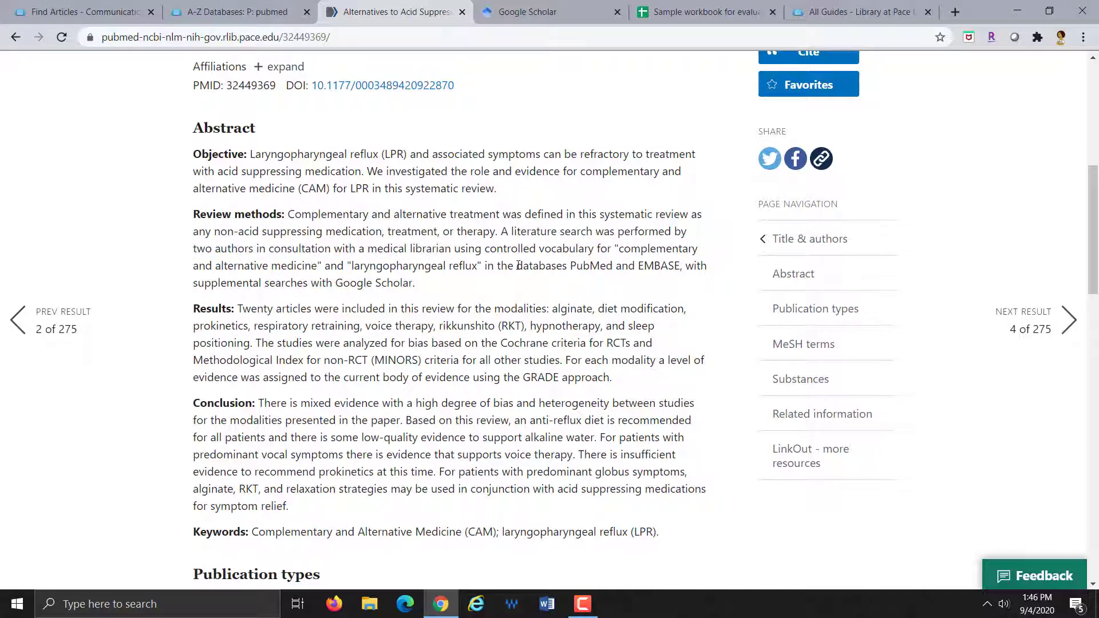
{"action": "left_click_drag", "start_coordinate": [517, 265], "coordinate": [688, 280]}
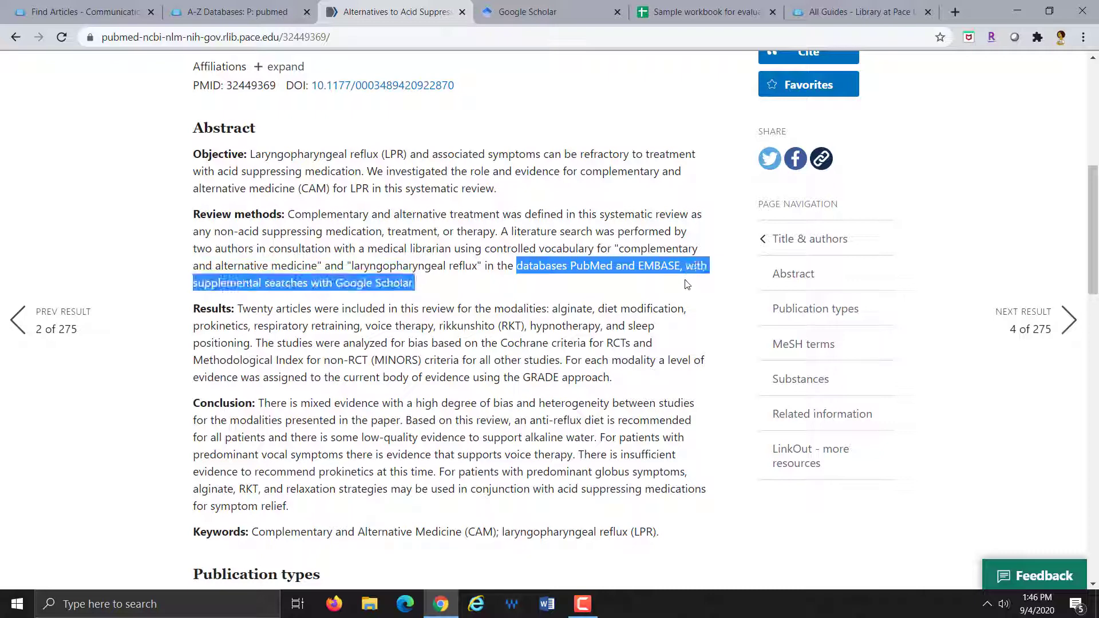
{"action": "left_click", "coordinate": [535, 301]}
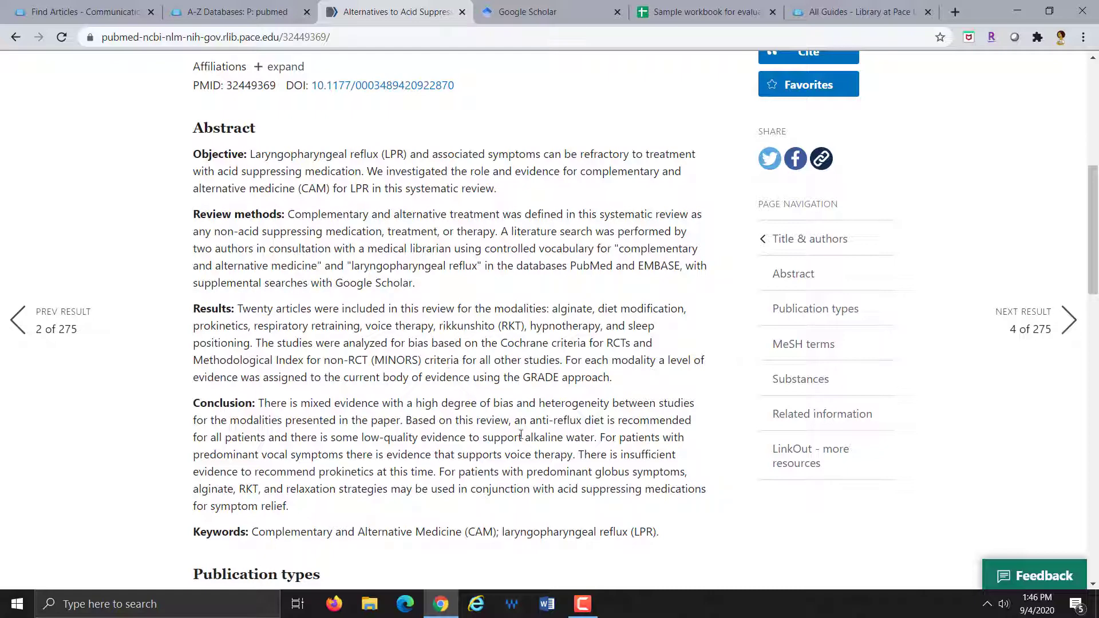
- Check the record's publication type and MeSH terms, and open the SAGE full text through the library's Full Text Finder
{"action": "scroll", "coordinate": [521, 437], "scroll_direction": "down", "scroll_amount": 3}
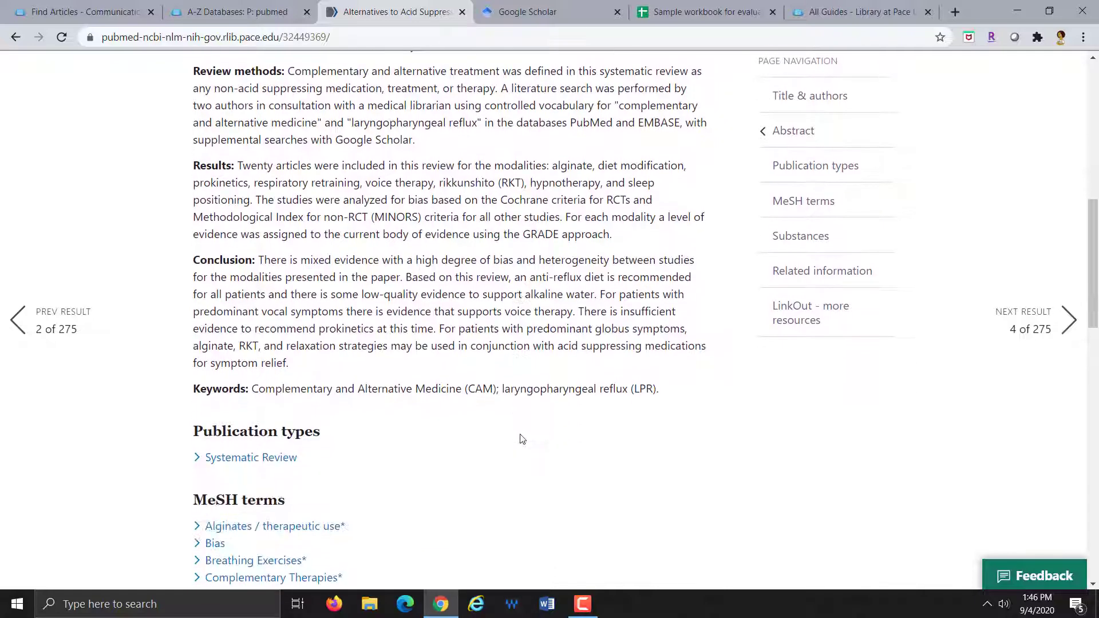
{"action": "scroll", "coordinate": [521, 438], "scroll_direction": "up", "scroll_amount": 4}
{"action": "scroll", "coordinate": [521, 438], "scroll_direction": "up", "scroll_amount": 4}
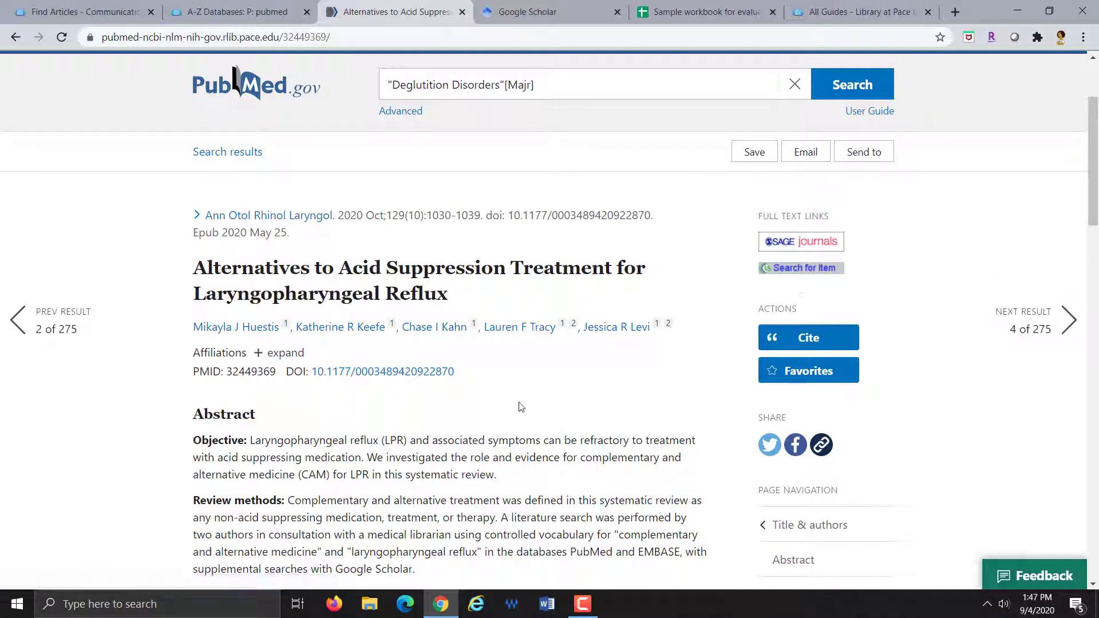
{"action": "left_click", "coordinate": [800, 269]}
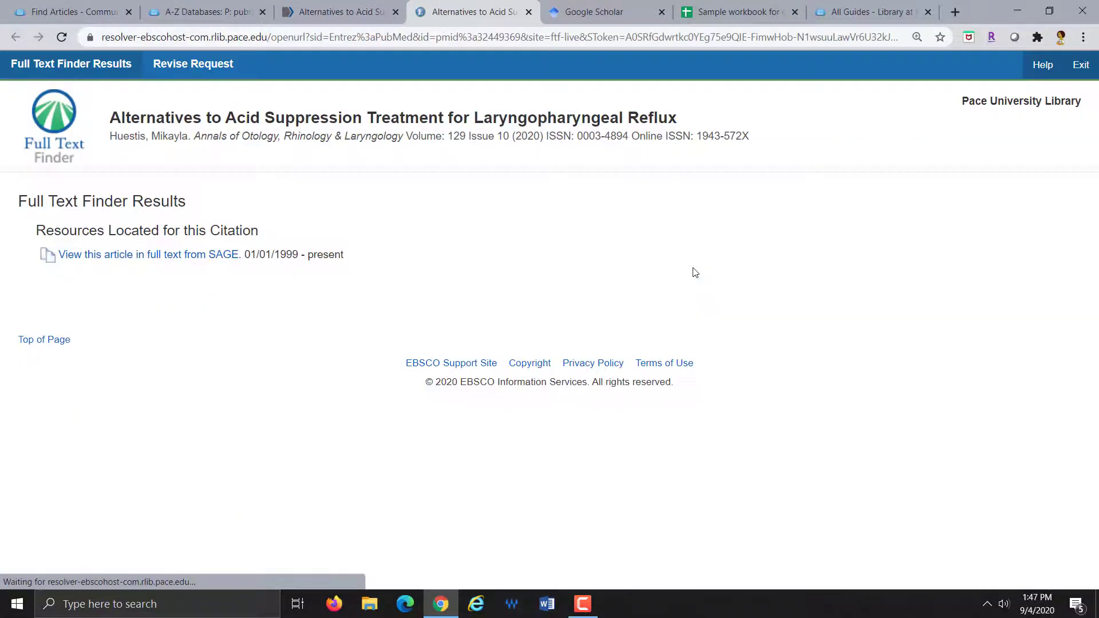
{"action": "left_click", "coordinate": [194, 257]}
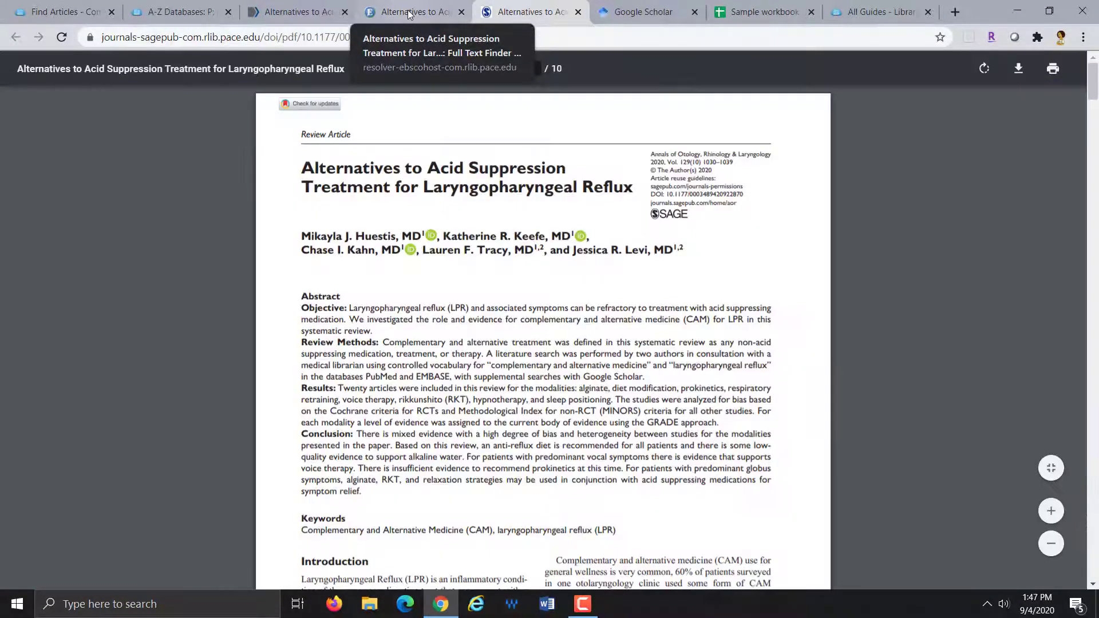
{"action": "scroll", "coordinate": [566, 373], "scroll_direction": "down", "scroll_amount": 3}
{"action": "scroll", "coordinate": [565, 373], "scroll_direction": "up", "scroll_amount": 3}
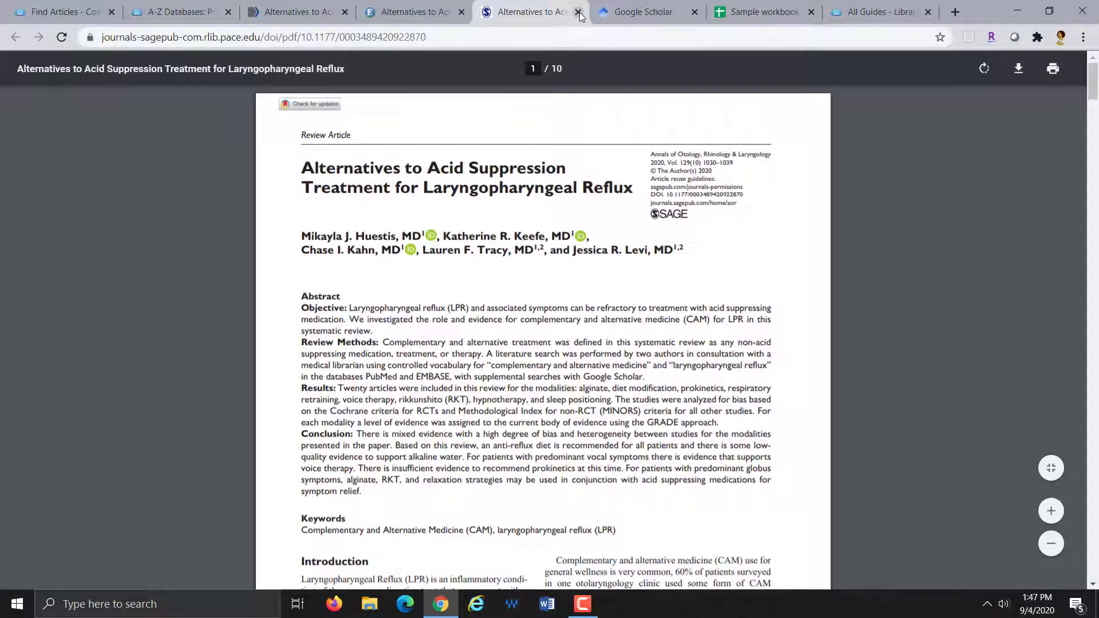
- Close the full-text PDF and Full Text Finder pages and return to the filtered PubMed search results
{"action": "left_click", "coordinate": [578, 12]}
{"action": "left_click", "coordinate": [461, 12]}
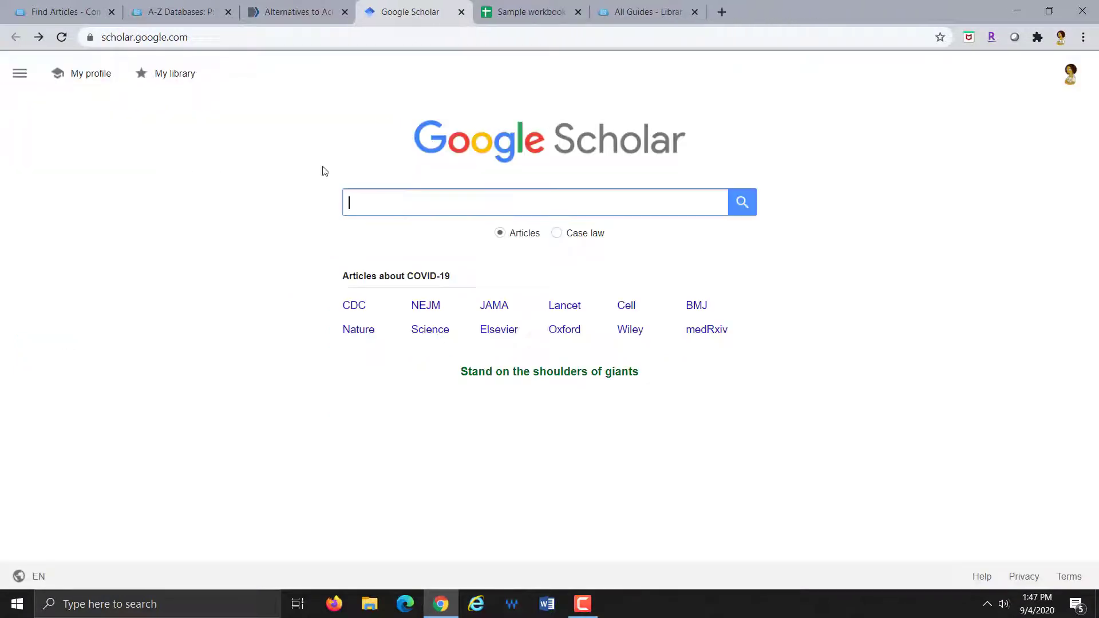
{"action": "left_click", "coordinate": [372, 12]}
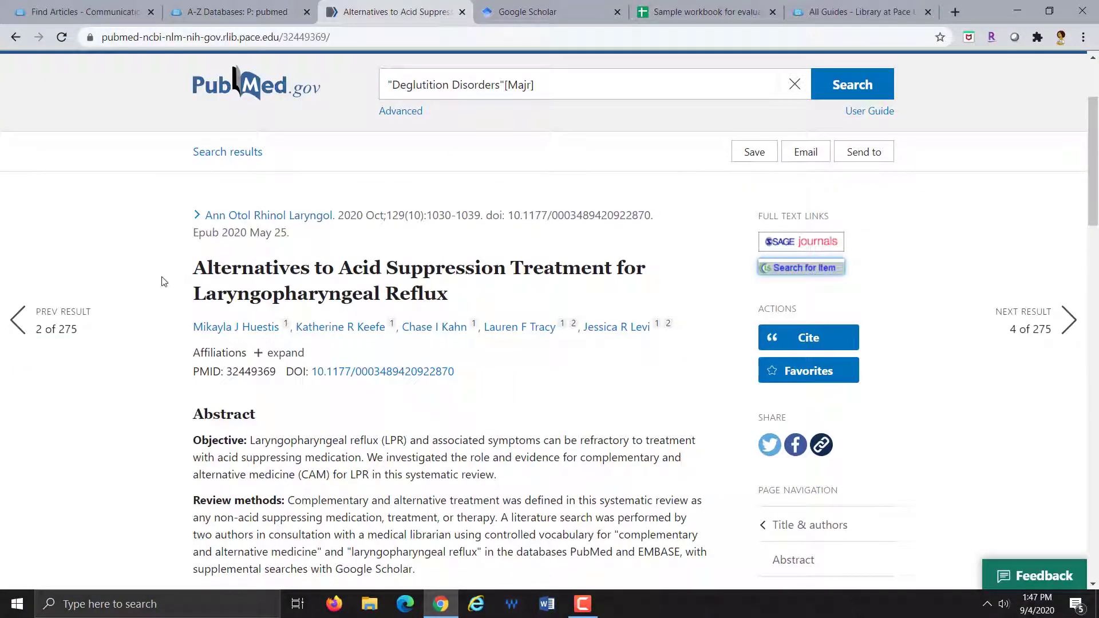
{"action": "scroll", "coordinate": [149, 286], "scroll_direction": "up", "scroll_amount": 3}
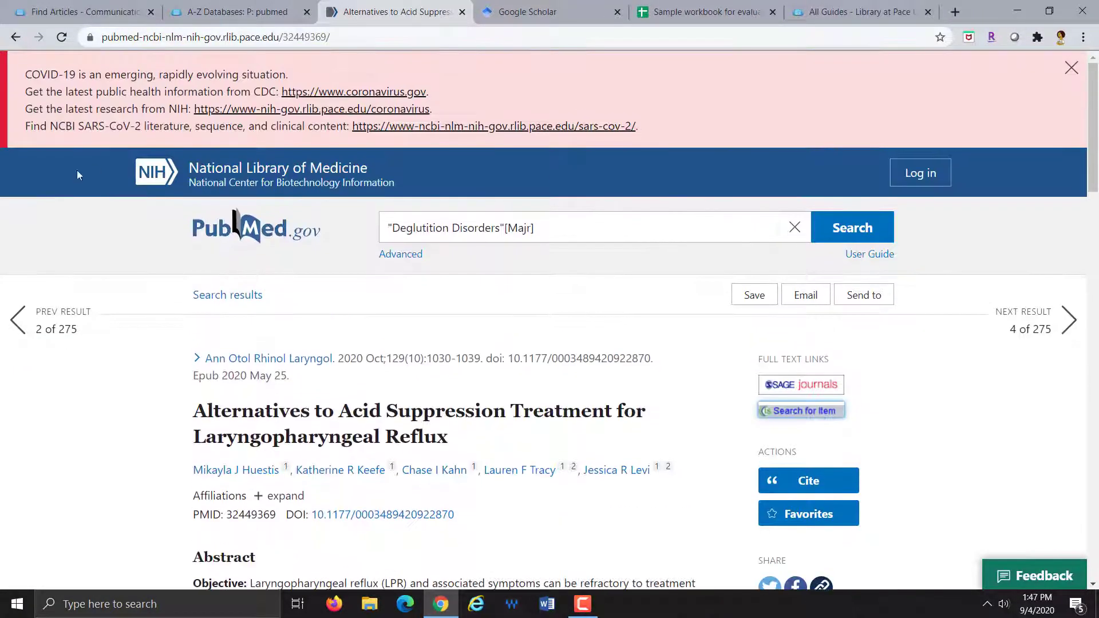
{"action": "left_click", "coordinate": [217, 296]}
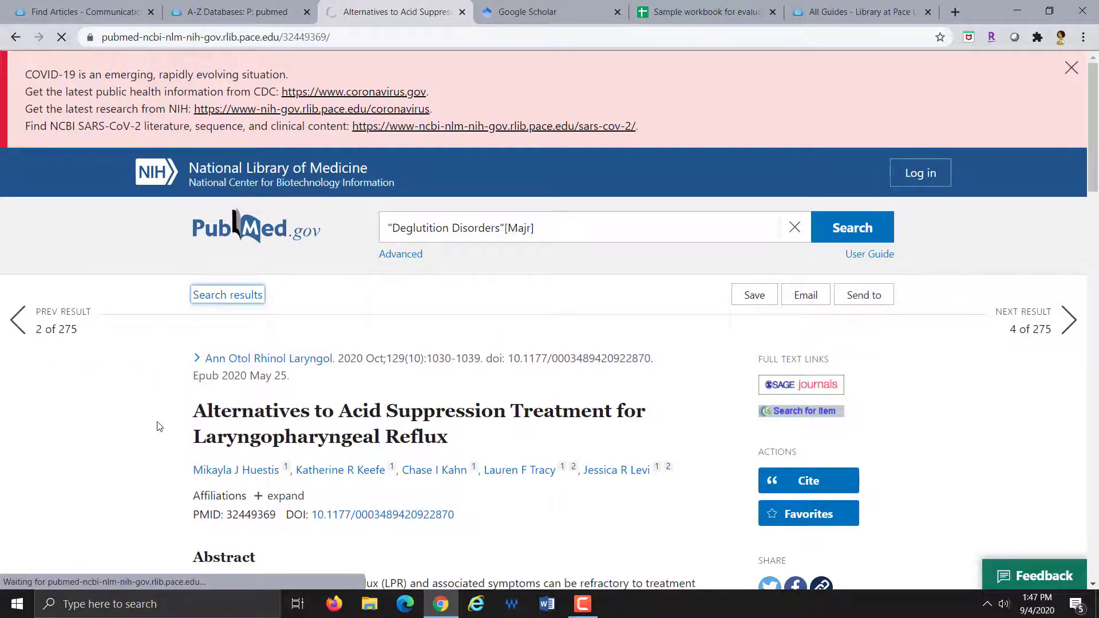
- Select results 3, 5, 6 and 7 in the filtered list: acid suppression alternatives, POEM, breathing exercises and neuromuscular stimulation
{"action": "scroll", "coordinate": [560, 448], "scroll_direction": "down", "scroll_amount": 6}
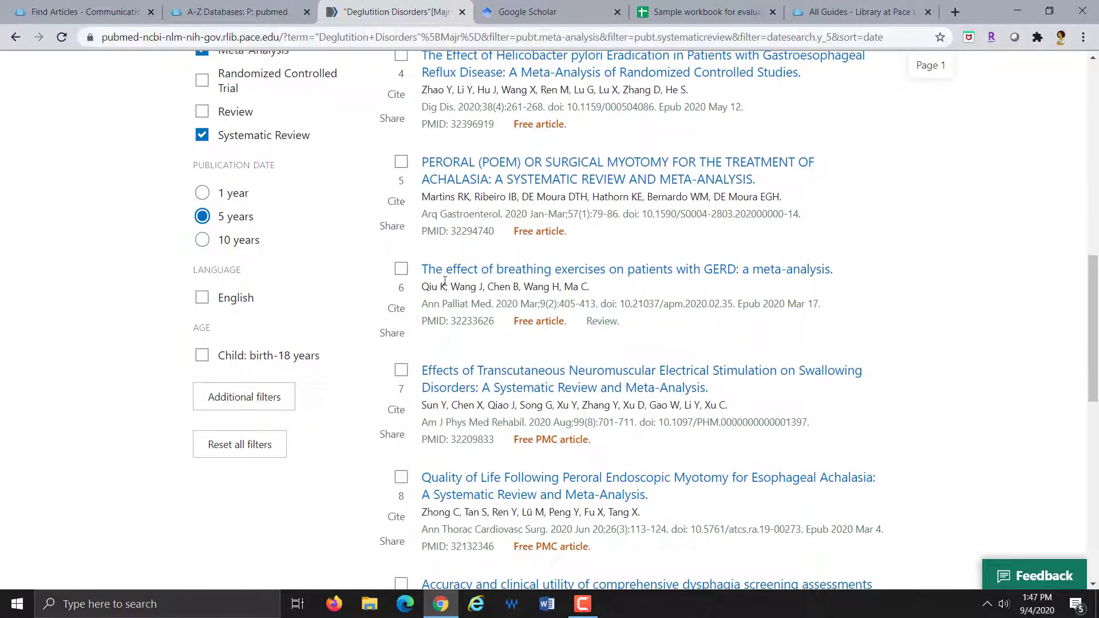
{"action": "left_click", "coordinate": [402, 269]}
{"action": "left_click", "coordinate": [402, 163]}
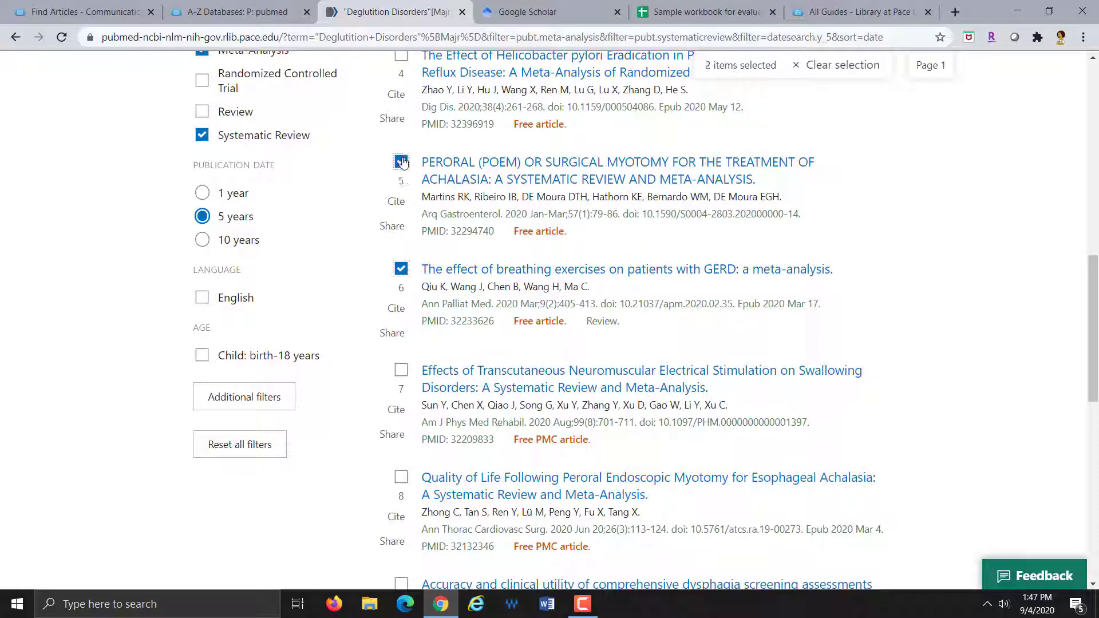
{"action": "left_click", "coordinate": [401, 370]}
{"action": "scroll", "coordinate": [443, 378], "scroll_direction": "up", "scroll_amount": 4}
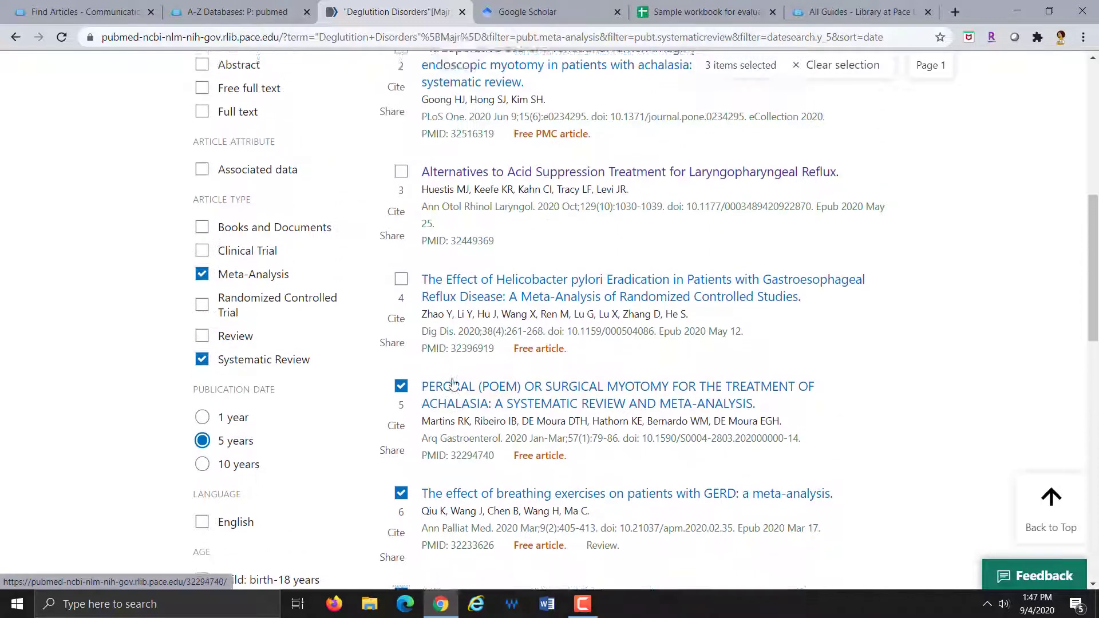
{"action": "scroll", "coordinate": [453, 383], "scroll_direction": "up", "scroll_amount": 1}
{"action": "left_click", "coordinate": [400, 238]}
{"action": "scroll", "coordinate": [708, 496], "scroll_direction": "down", "scroll_amount": 4}
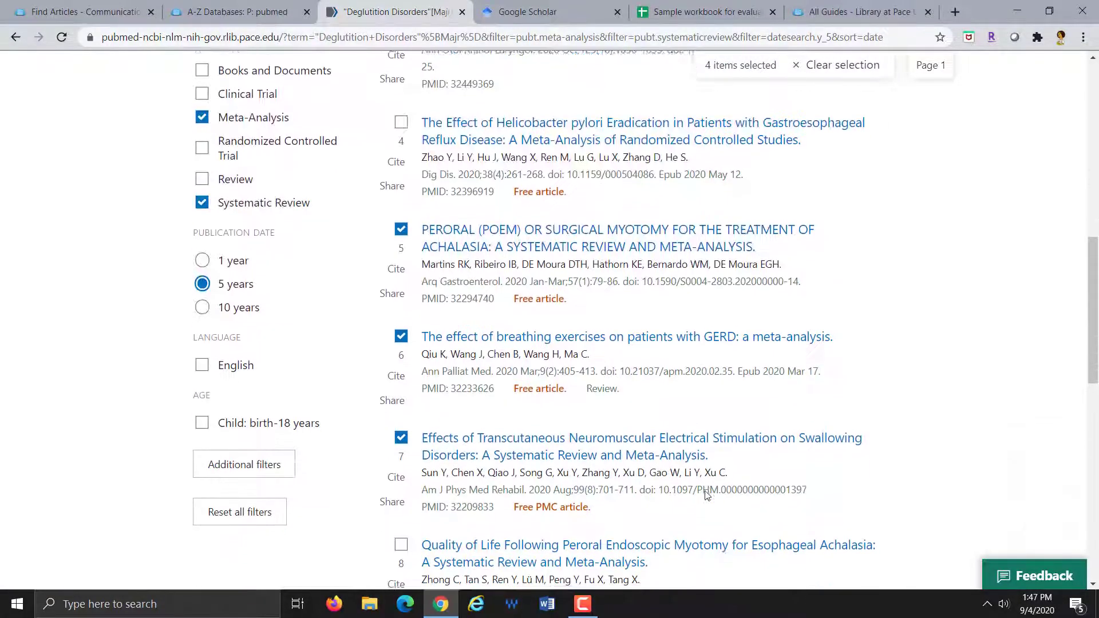
{"action": "scroll", "coordinate": [708, 496], "scroll_direction": "down", "scroll_amount": 3}
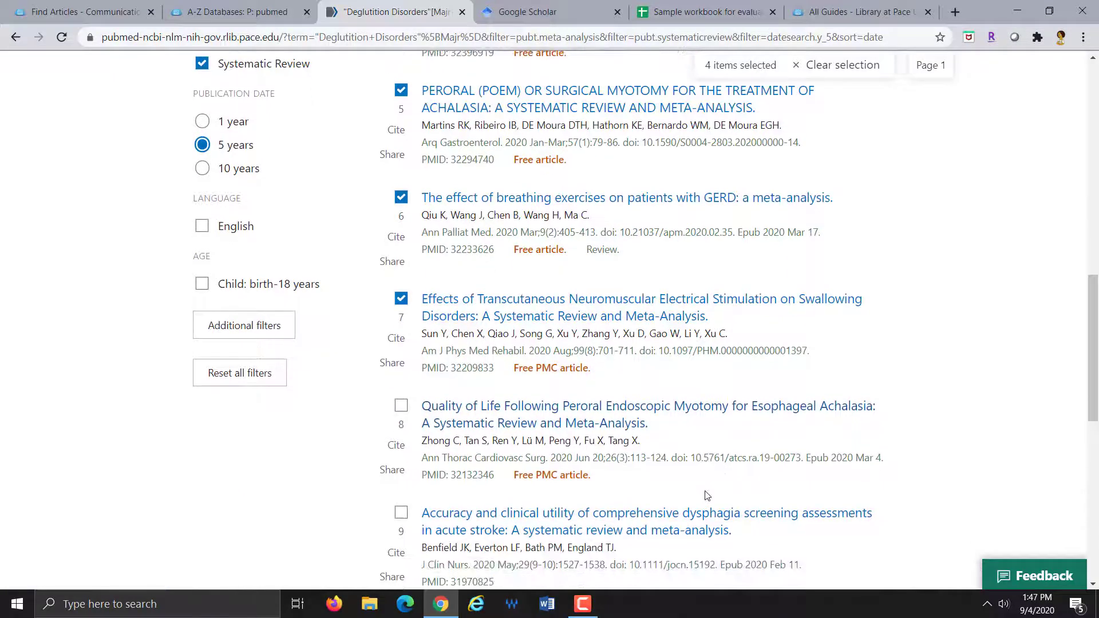
- Send the four selected articles to Collections and choose to create a new collection
{"action": "scroll", "coordinate": [706, 496], "scroll_direction": "up", "scroll_amount": 7}
{"action": "scroll", "coordinate": [708, 496], "scroll_direction": "up", "scroll_amount": 8}
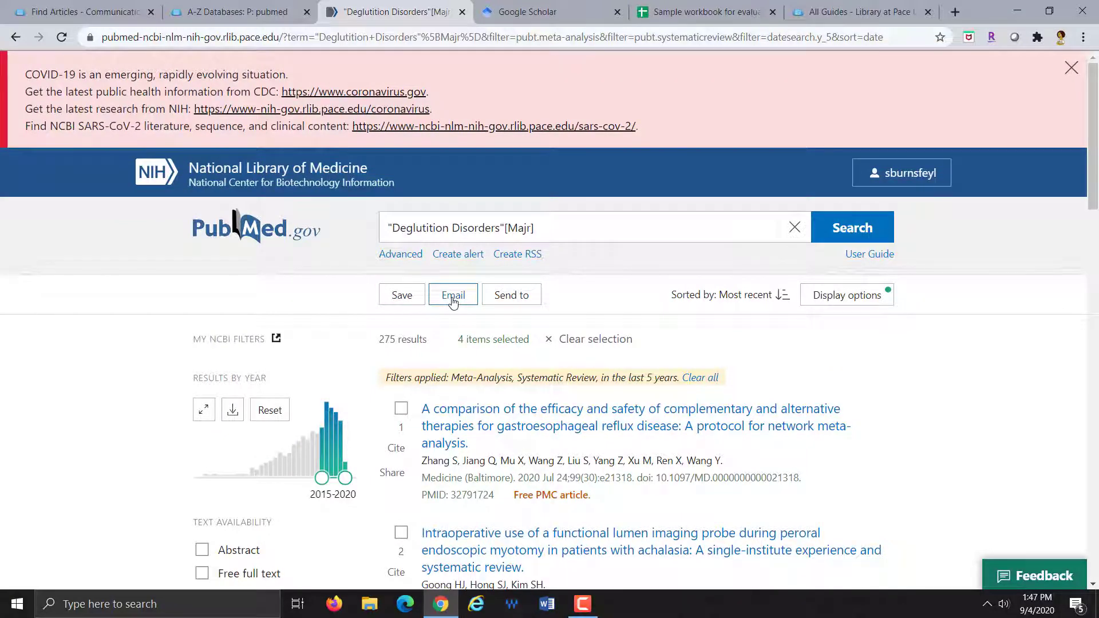
{"action": "left_click", "coordinate": [524, 301]}
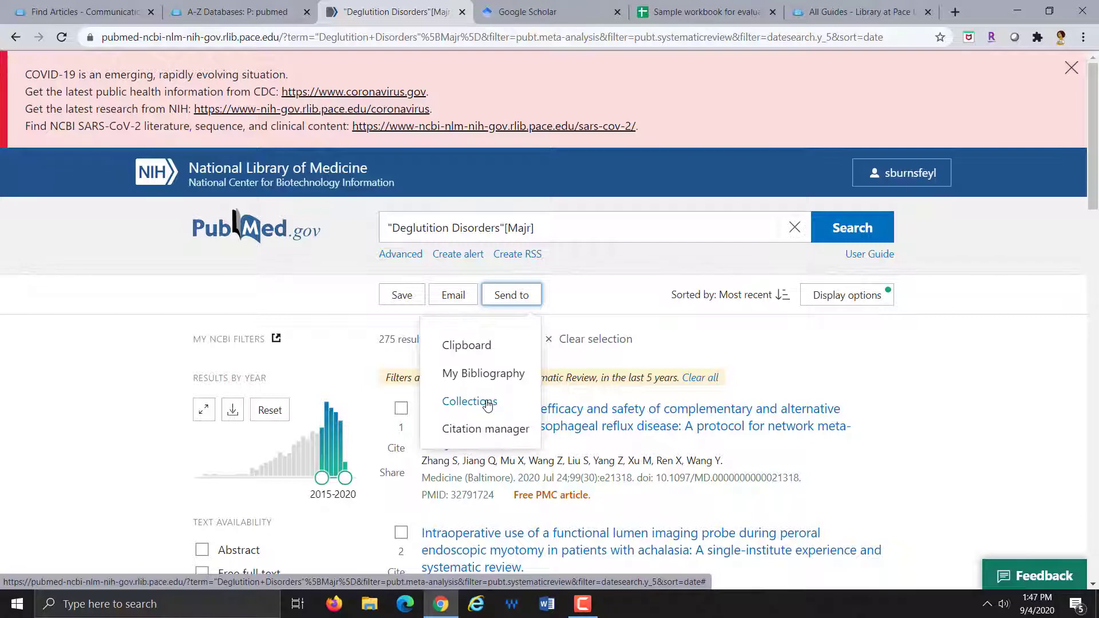
{"action": "left_click", "coordinate": [487, 403]}
{"action": "scroll", "coordinate": [273, 421], "scroll_direction": "down", "scroll_amount": 2}
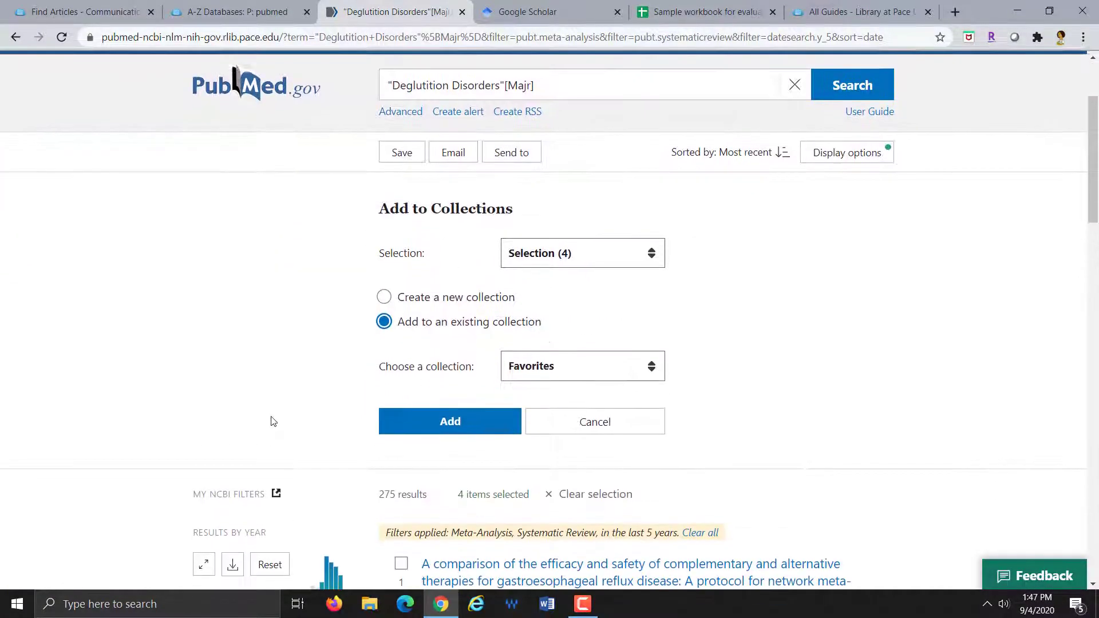
{"action": "left_click", "coordinate": [651, 370]}
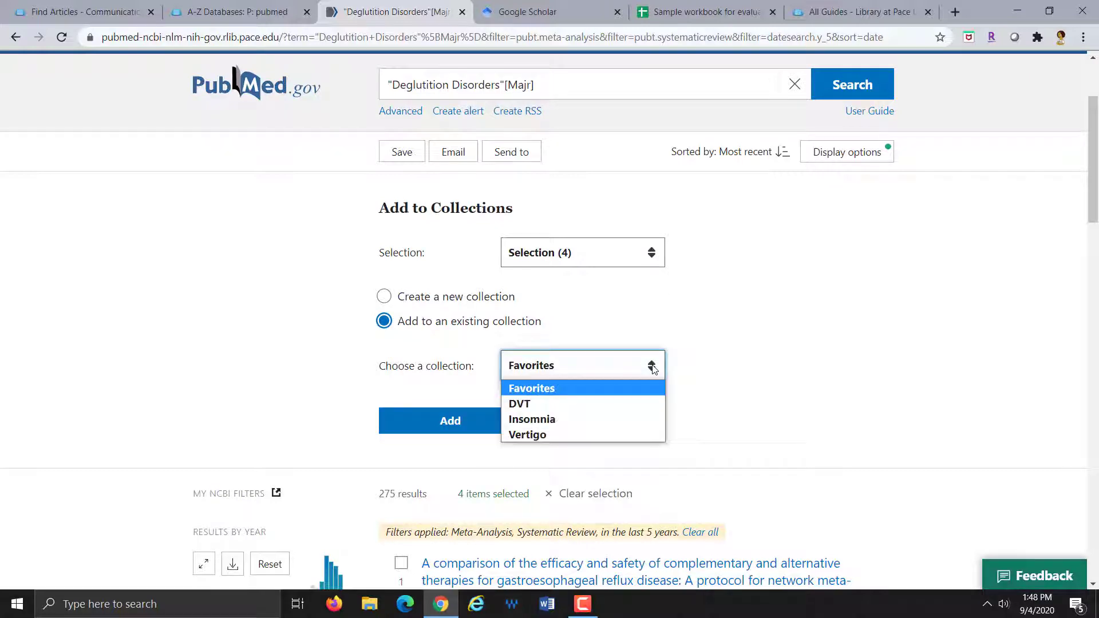
{"action": "left_click", "coordinate": [385, 299]}
{"action": "left_click", "coordinate": [387, 301]}
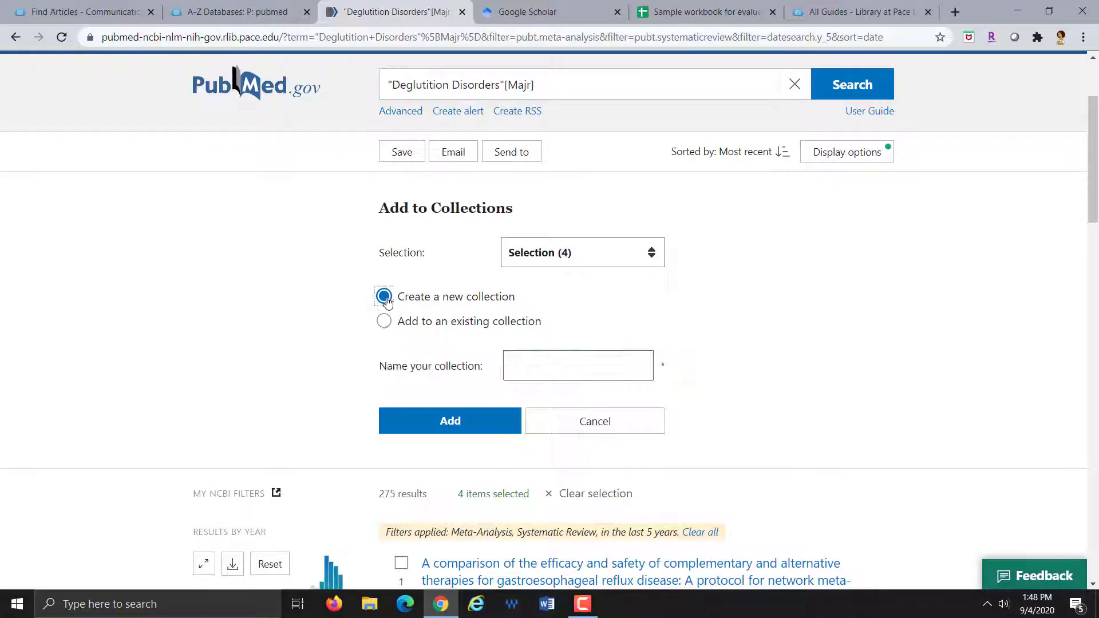
- Name the new collection Dysphagia and add the selected articles to it
{"action": "left_click", "coordinate": [579, 373]}
{"action": "type", "text": "Dyspha"}
{"action": "key", "text": "BackSpace"}
{"action": "key", "text": "BackSpace"}
{"action": "type", "text": "hag"}
{"action": "left_click", "coordinate": [485, 429]}
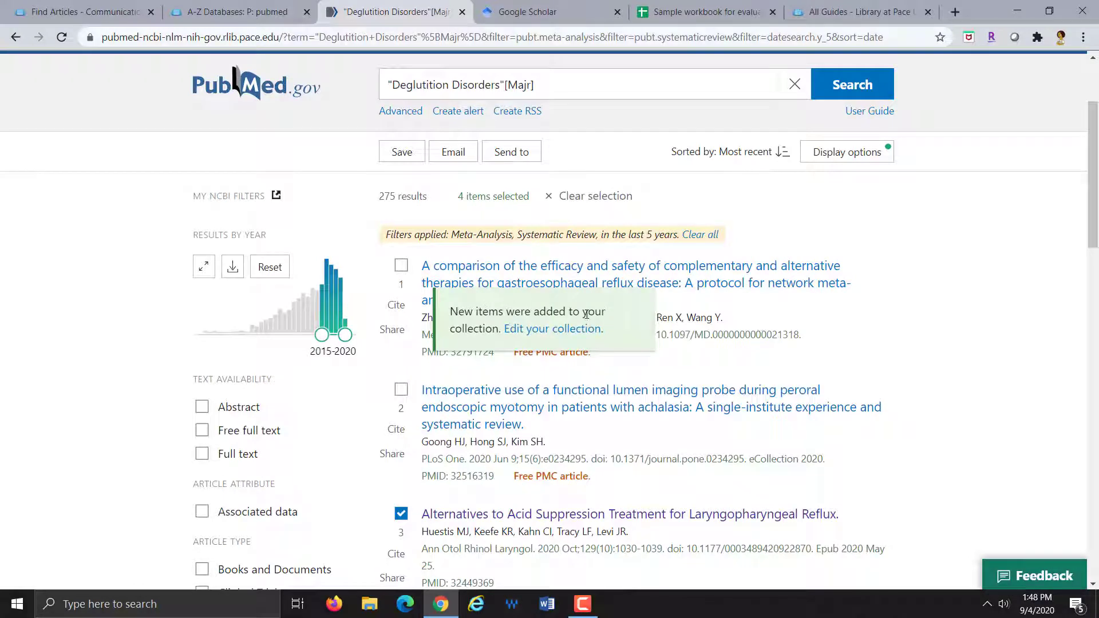
- Open the My NCBI dashboard from the account and view the articles saved in the Dysphagia collection
{"action": "scroll", "coordinate": [859, 286], "scroll_direction": "up", "scroll_amount": 3}
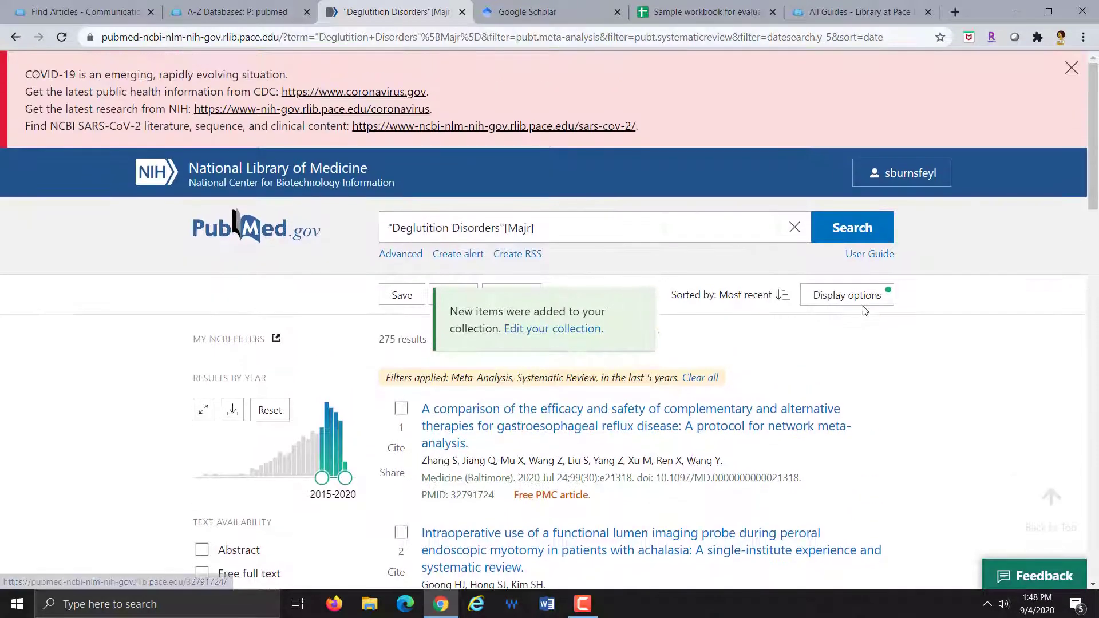
{"action": "left_click", "coordinate": [923, 175]}
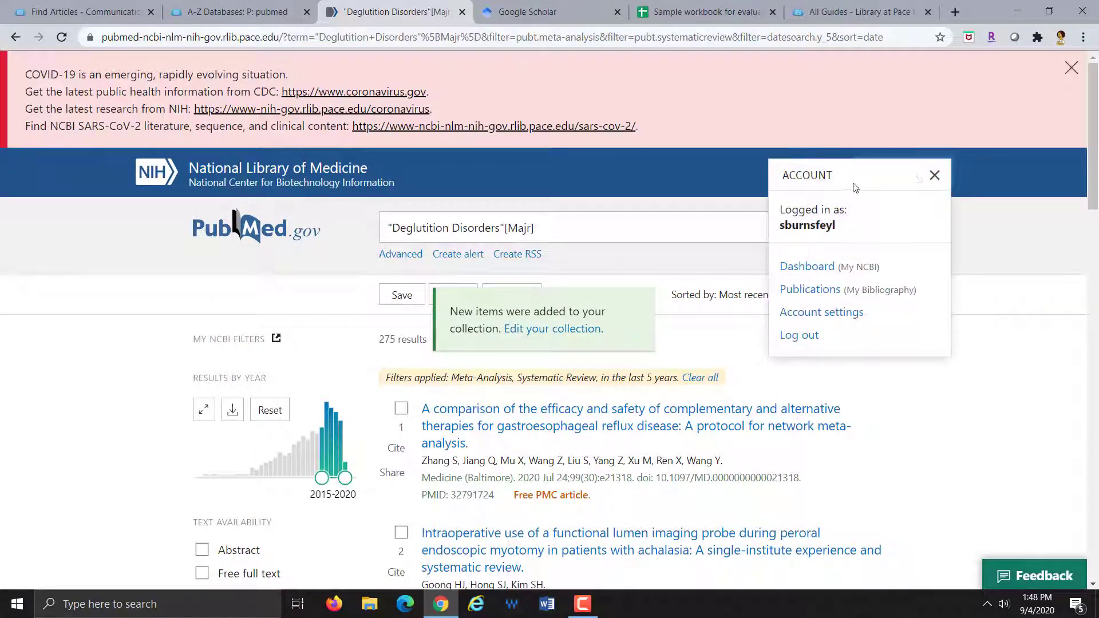
{"action": "left_click", "coordinate": [807, 268]}
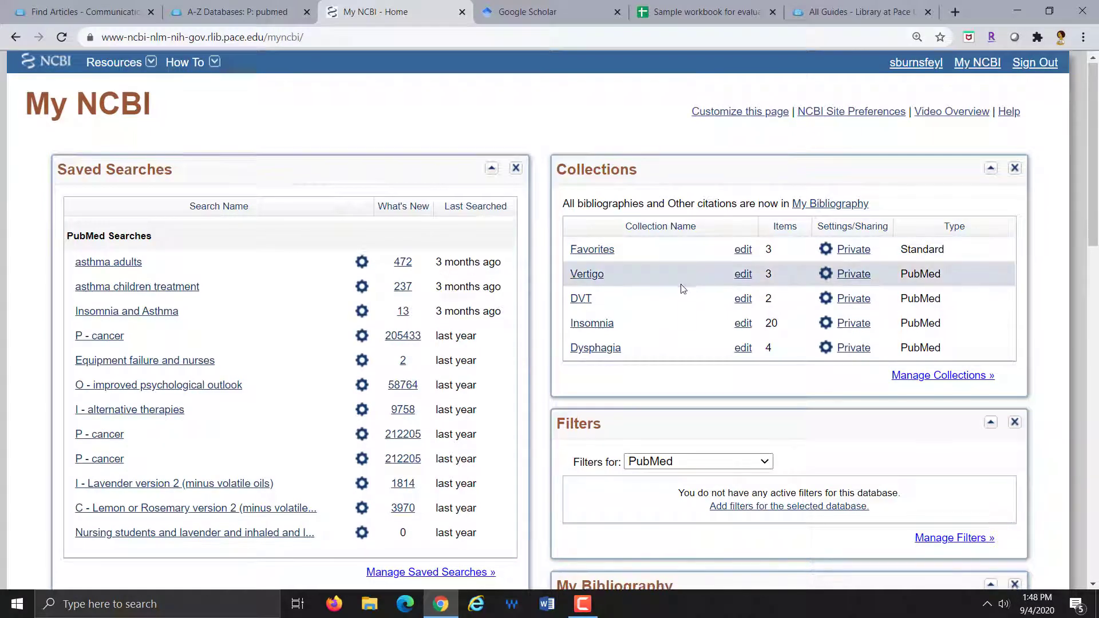
{"action": "scroll", "coordinate": [680, 252], "scroll_direction": "down", "scroll_amount": 1}
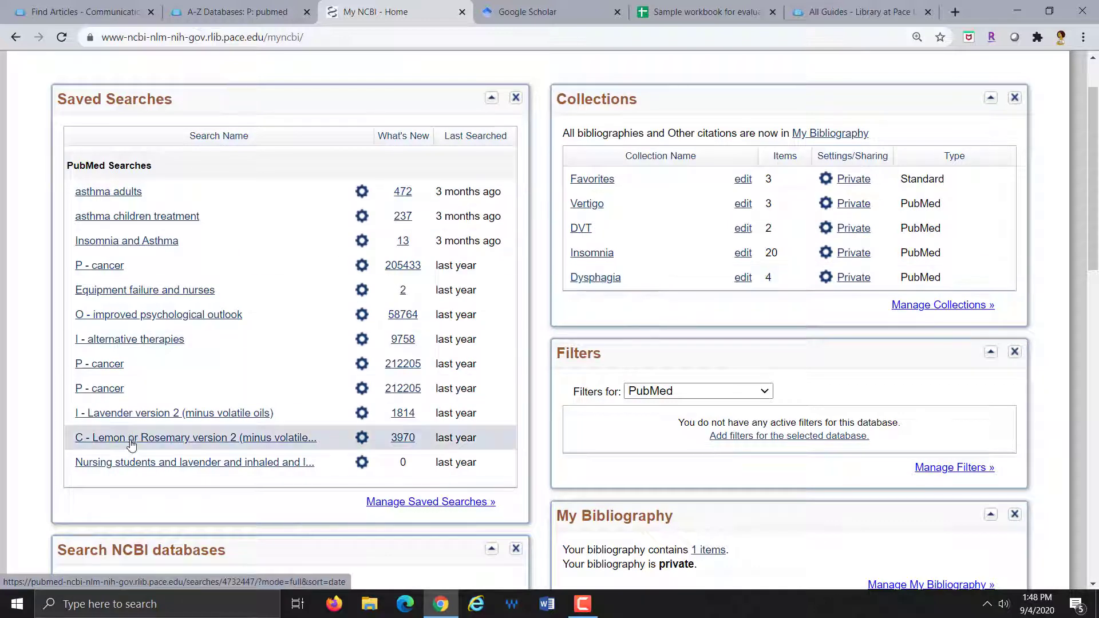
{"action": "left_click", "coordinate": [595, 278]}
{"action": "scroll", "coordinate": [153, 379], "scroll_direction": "down", "scroll_amount": 6}
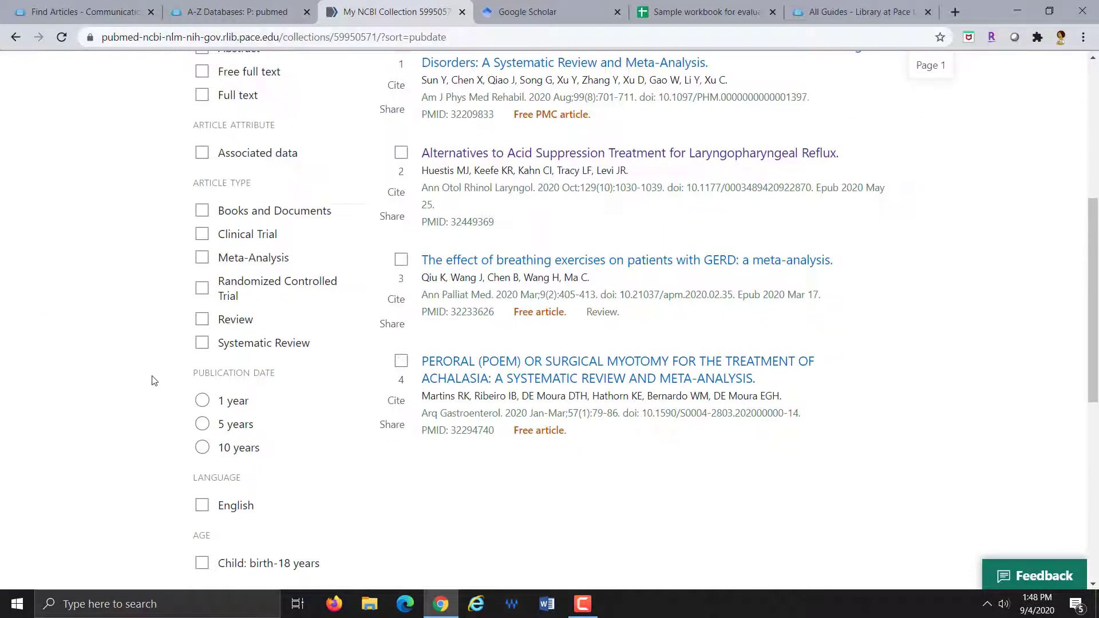
- Go back from the Dysphagia collection to the filtered Deglutition Disorders search results and look over the list
{"action": "scroll", "coordinate": [154, 380], "scroll_direction": "up", "scroll_amount": 6}
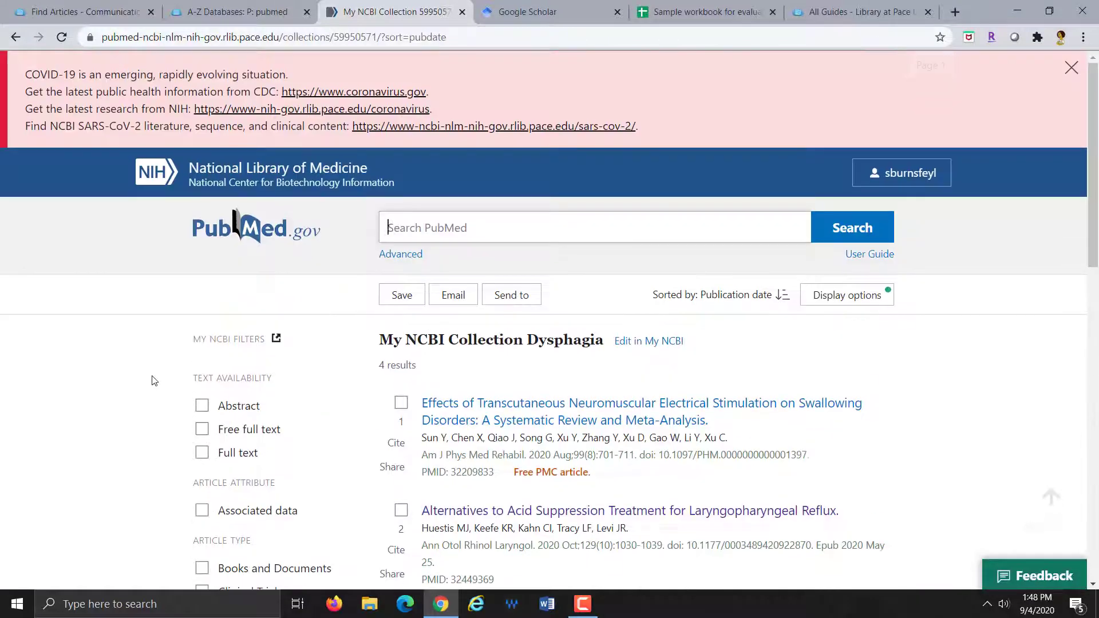
{"action": "left_click", "coordinate": [16, 42]}
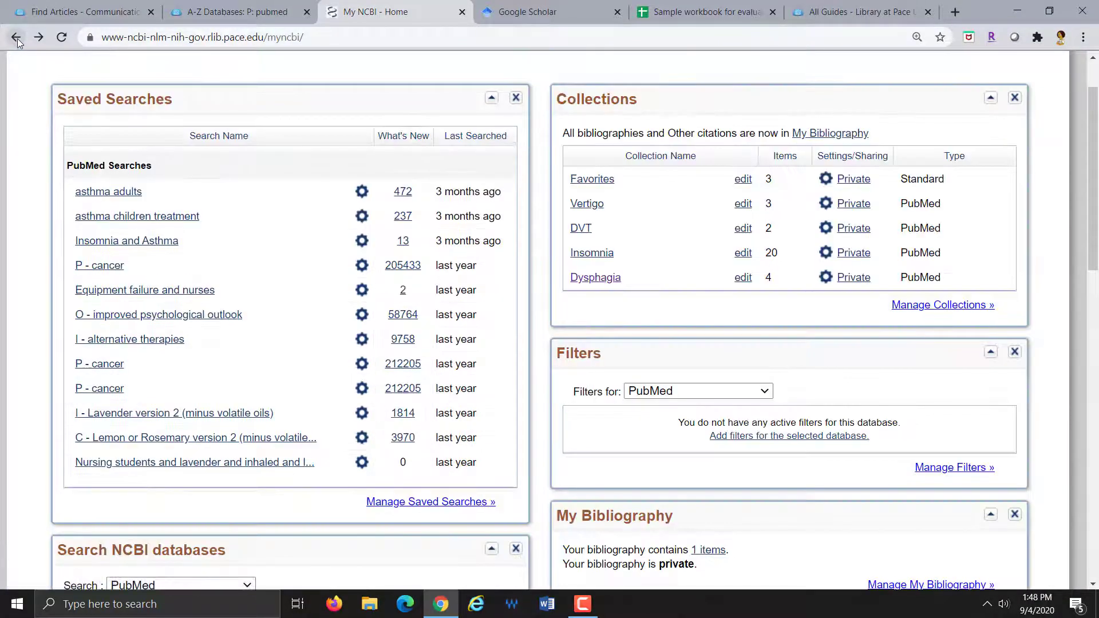
{"action": "scroll", "coordinate": [33, 159], "scroll_direction": "down", "scroll_amount": 4}
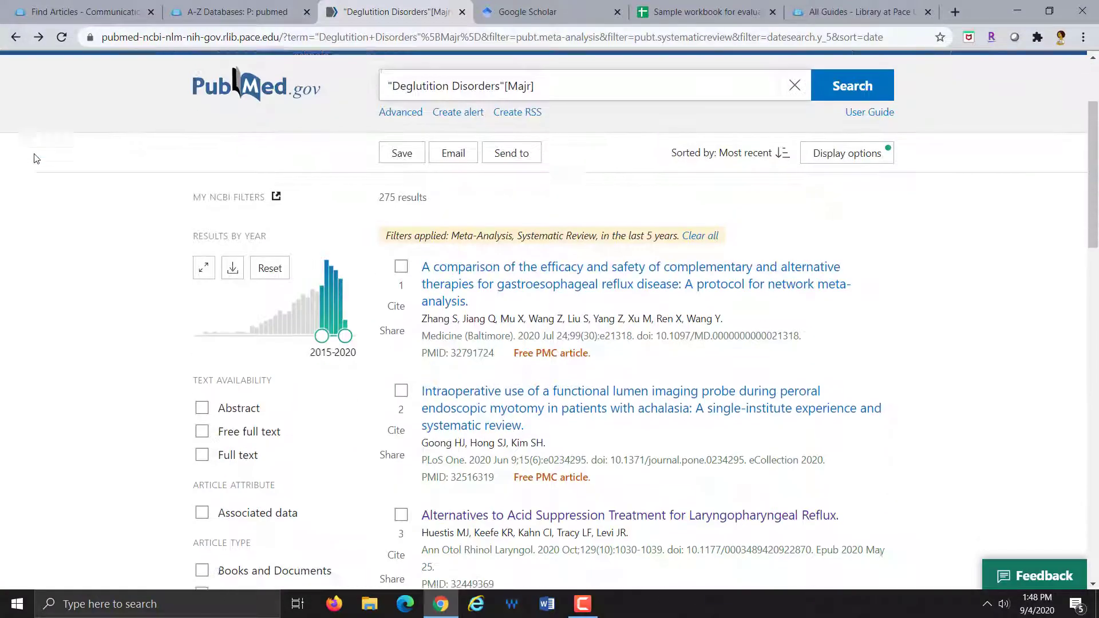
{"action": "scroll", "coordinate": [33, 159], "scroll_direction": "down", "scroll_amount": 8}
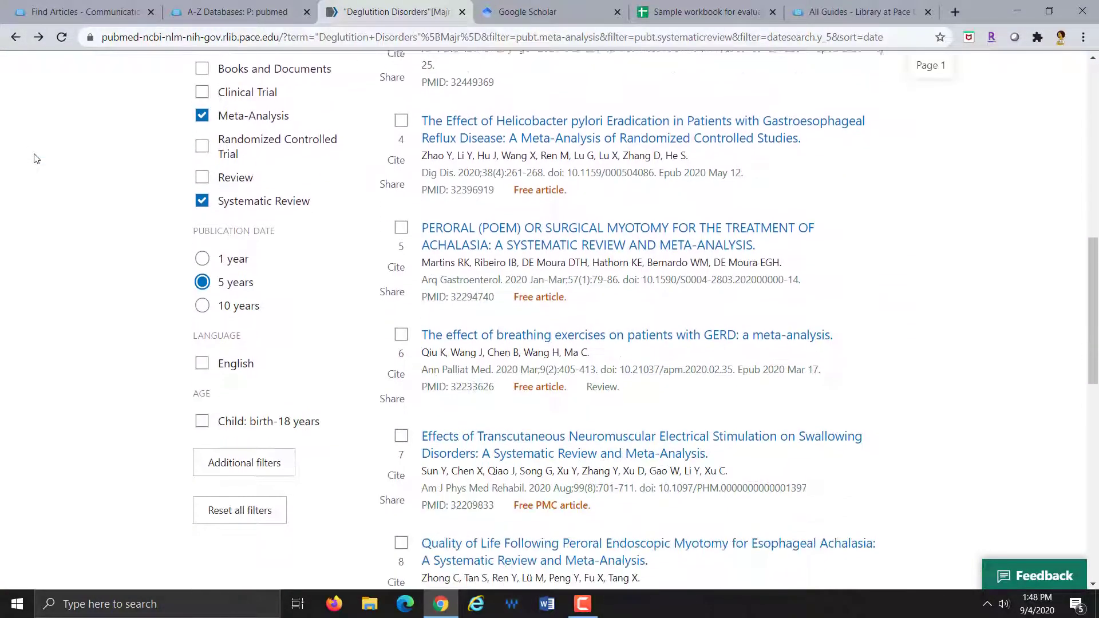
{"action": "scroll", "coordinate": [34, 158], "scroll_direction": "up", "scroll_amount": 8}
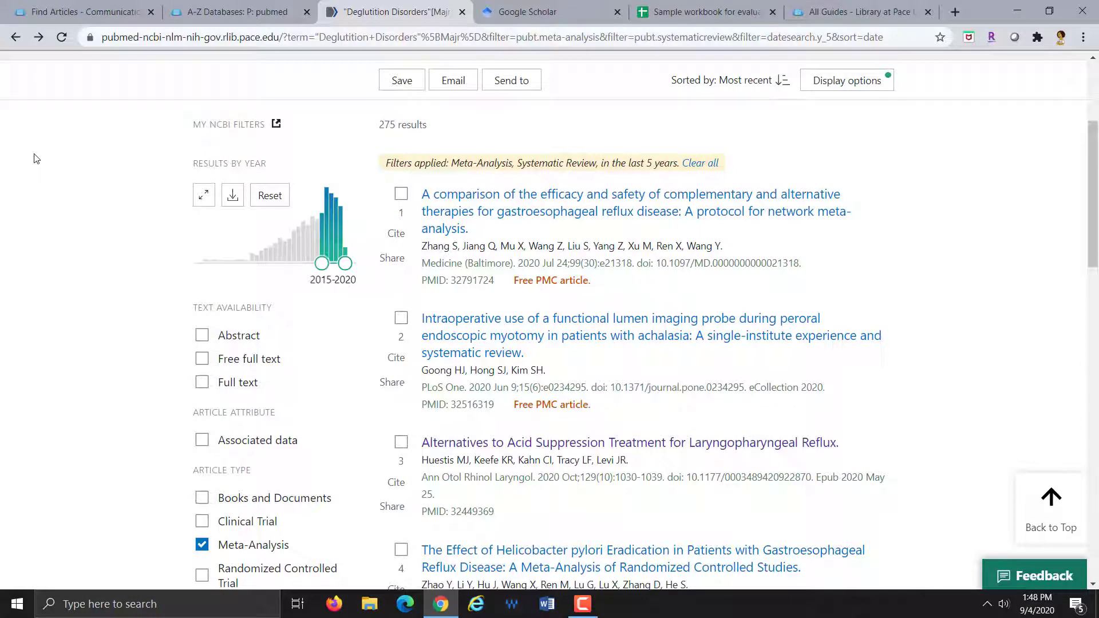
{"action": "scroll", "coordinate": [52, 161], "scroll_direction": "up", "scroll_amount": 3}
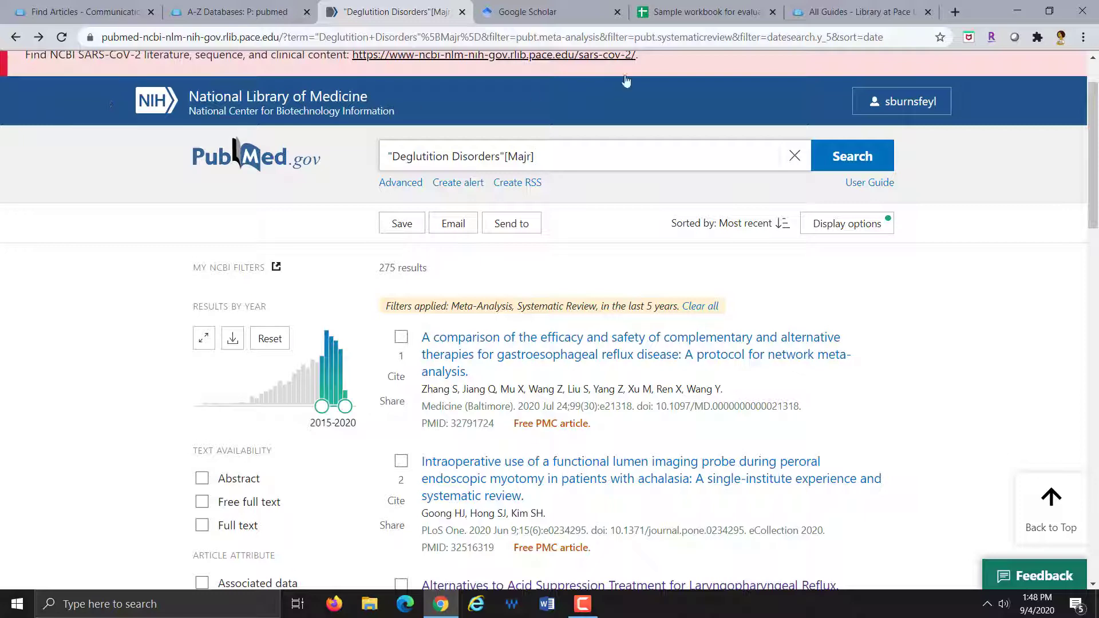
- Switch to the Google Sheets workbook for evaluating CSD research studies and review its columns from Database to Comments along row 3
{"action": "left_click", "coordinate": [667, 14]}
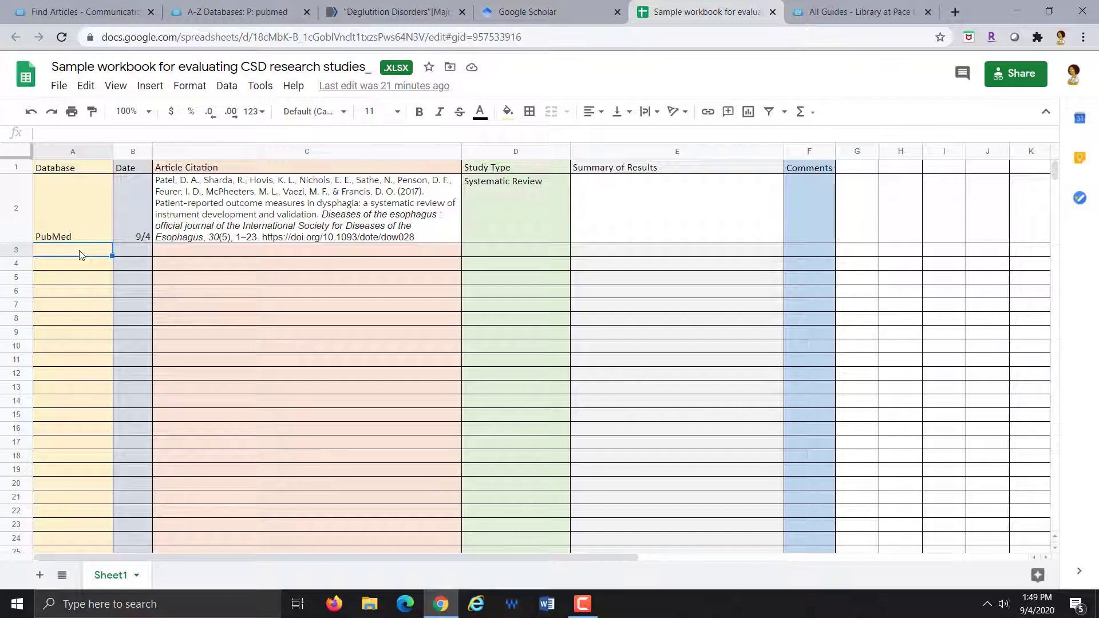
{"action": "left_click", "coordinate": [185, 252]}
{"action": "left_click", "coordinate": [213, 264]}
{"action": "left_click", "coordinate": [499, 247]}
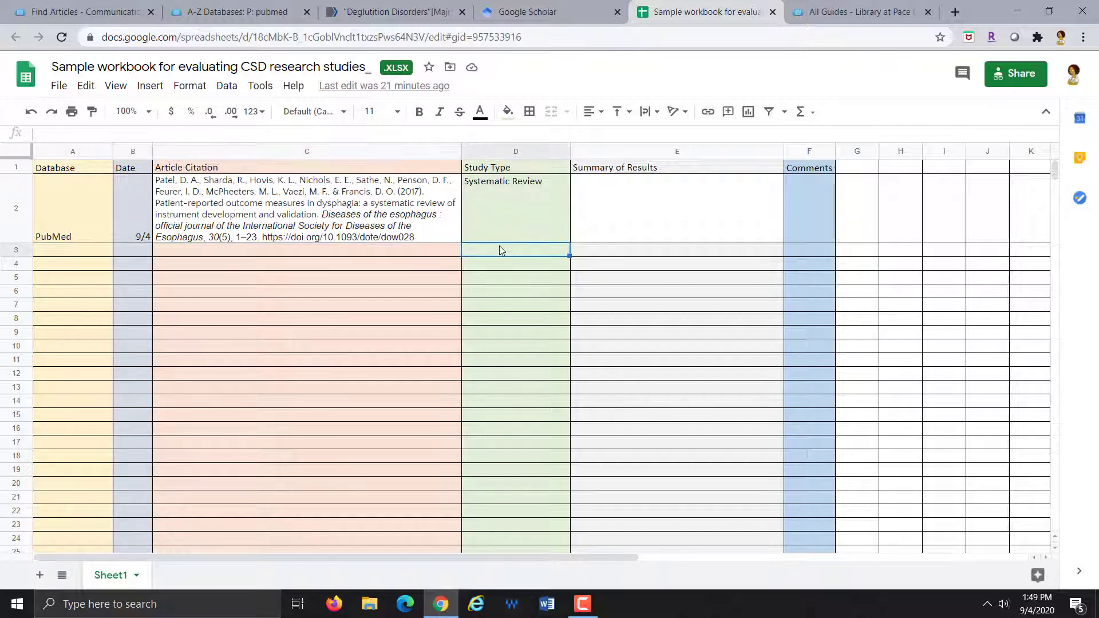
{"action": "left_click", "coordinate": [607, 253]}
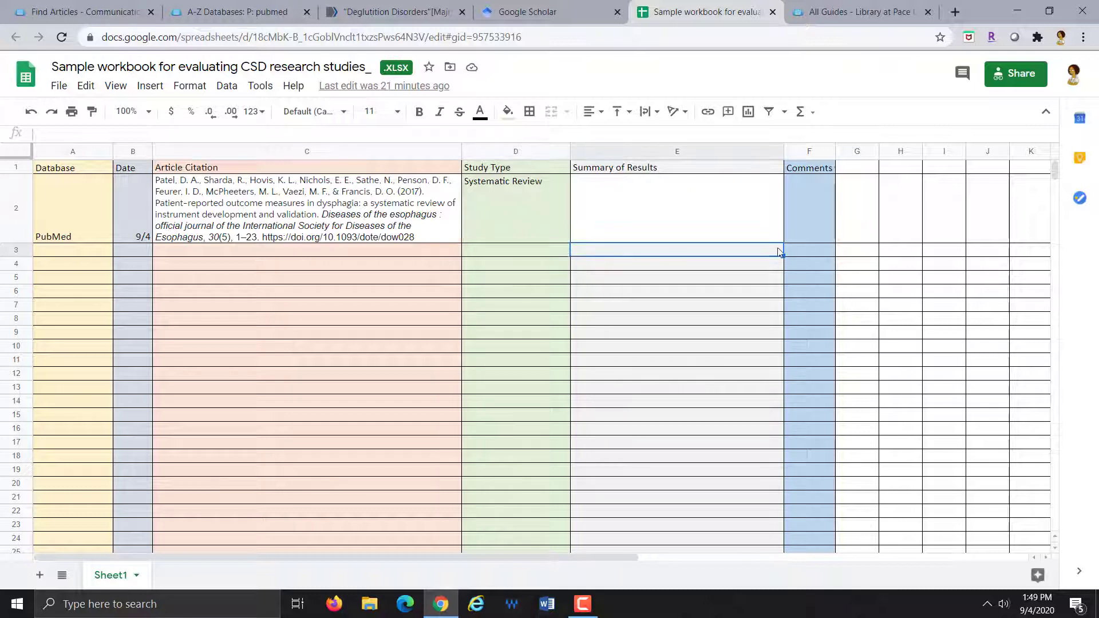
{"action": "left_click", "coordinate": [815, 250]}
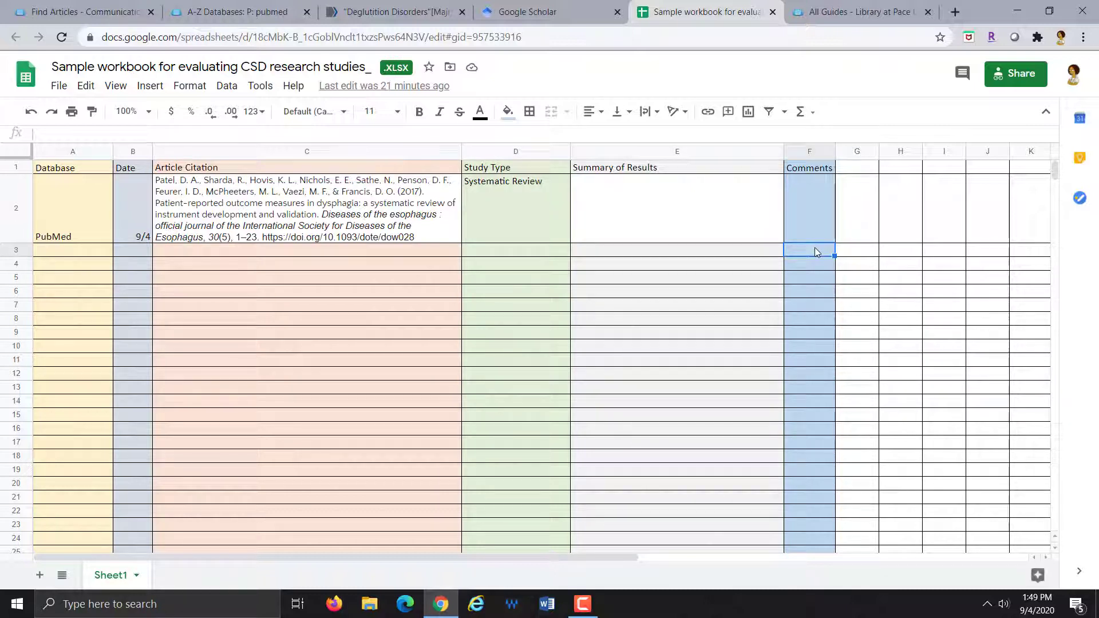
{"action": "left_click", "coordinate": [284, 253]}
{"action": "left_click", "coordinate": [78, 256]}
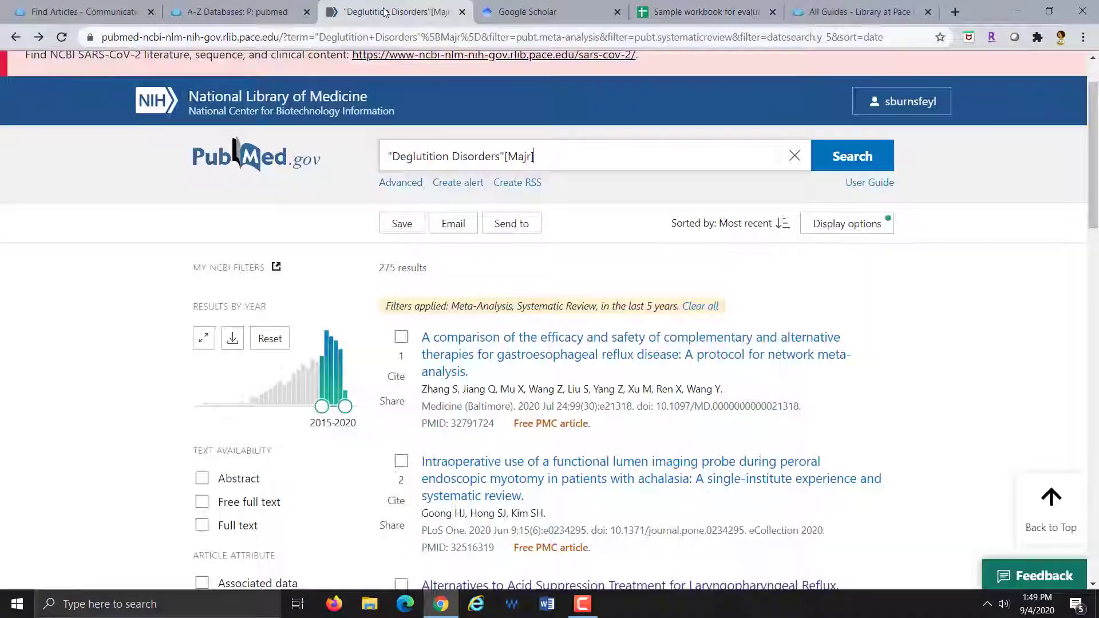
- Return to the PubMed results and open the article "Alternatives to Acid Suppression Treatment for Laryngopharyngeal Reflux"
{"action": "left_click", "coordinate": [385, 12]}
{"action": "scroll", "coordinate": [623, 463], "scroll_direction": "down", "scroll_amount": 4}
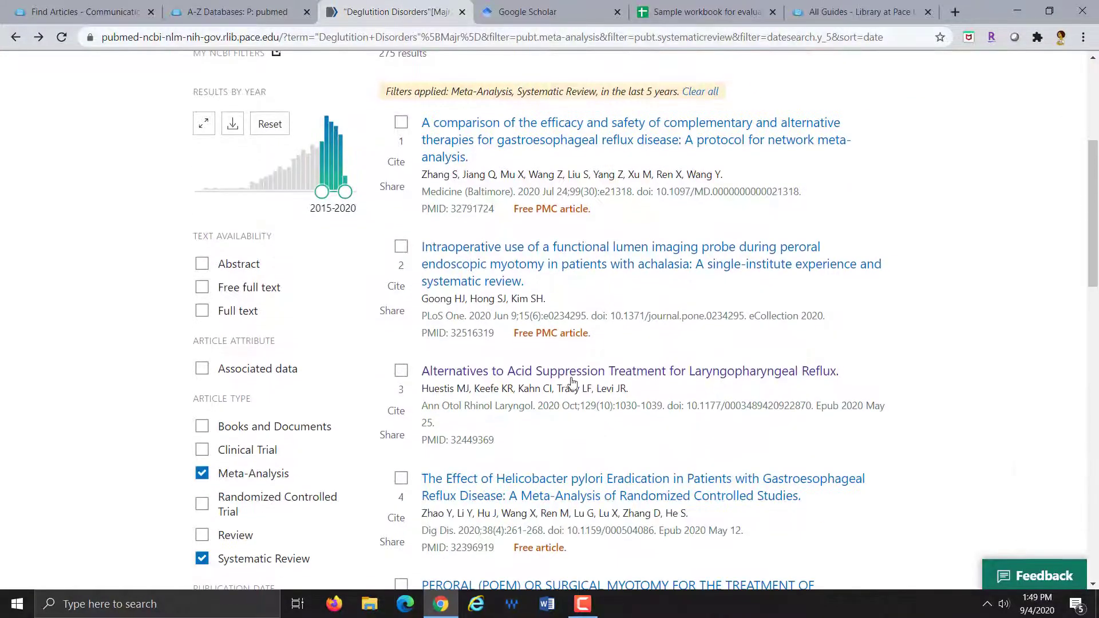
{"action": "left_click", "coordinate": [572, 377]}
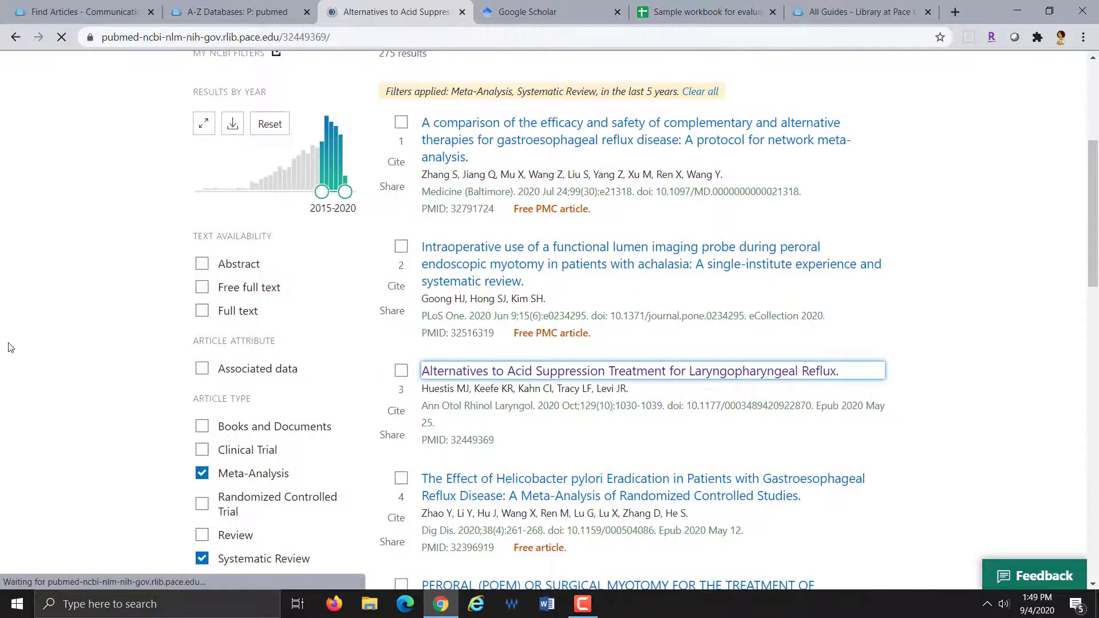
{"action": "scroll", "coordinate": [21, 346], "scroll_direction": "down", "scroll_amount": 3}
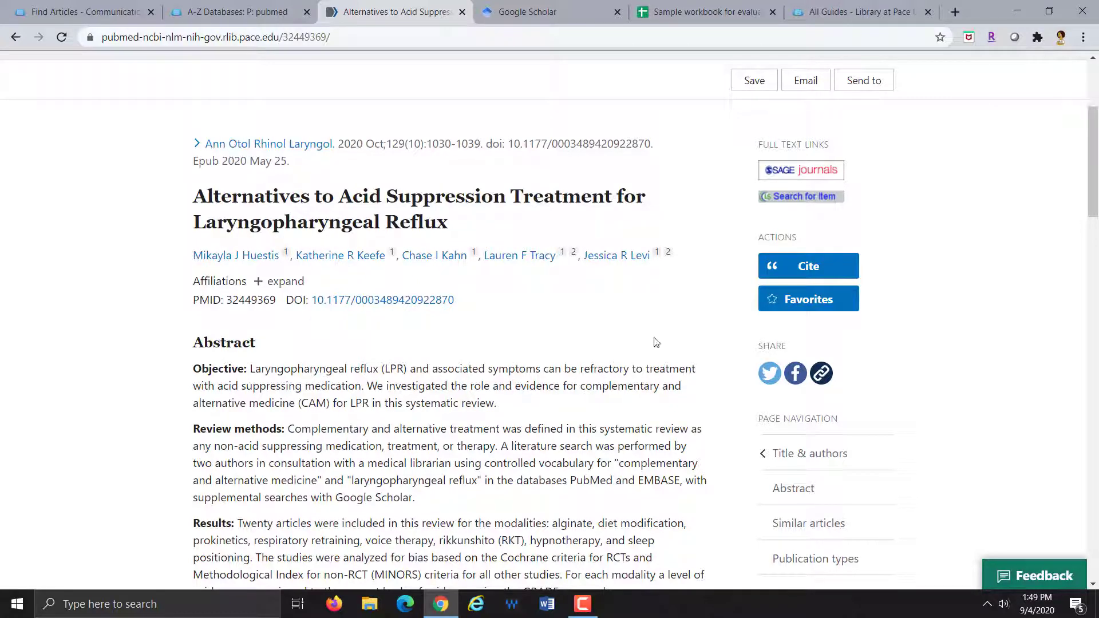
- Open the article's citation, set its format to APA and copy the citation text
{"action": "left_click", "coordinate": [816, 266]}
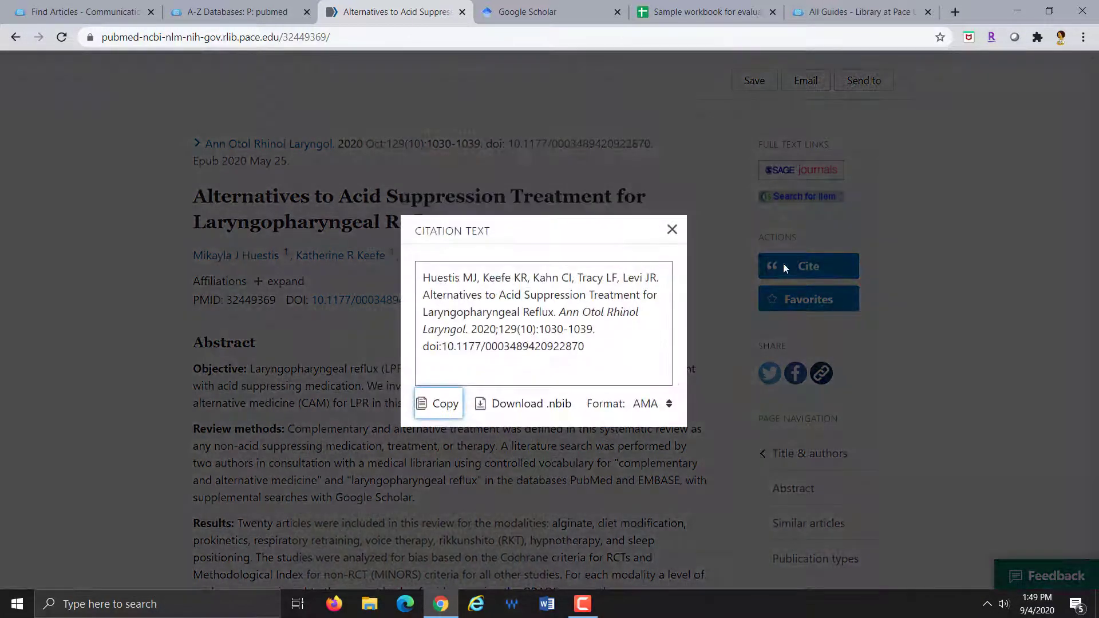
{"action": "left_click", "coordinate": [670, 404]}
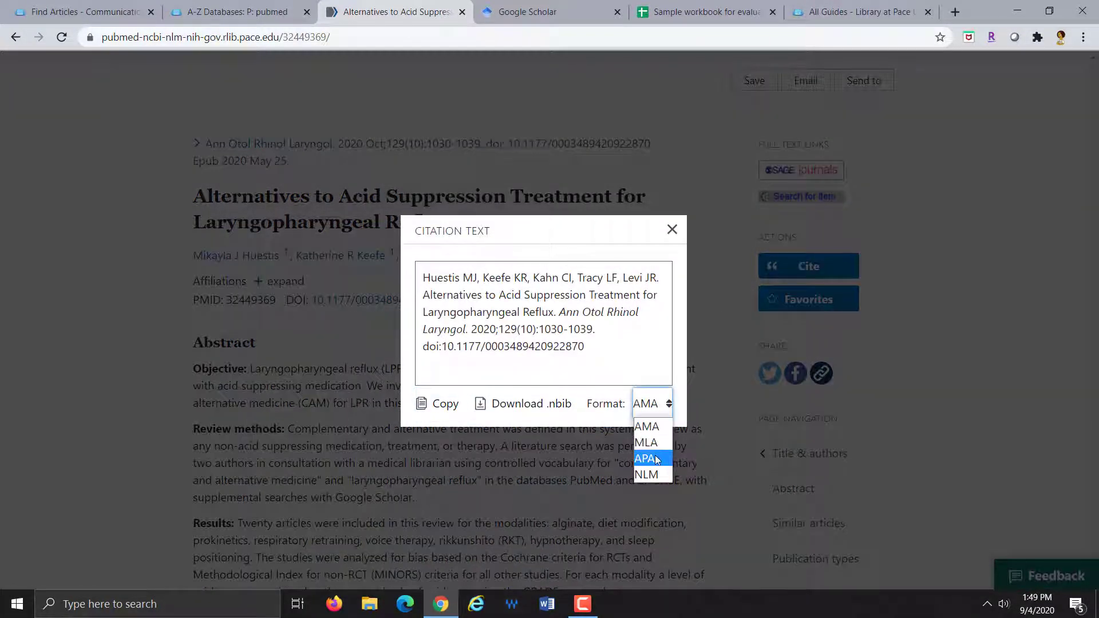
{"action": "left_click", "coordinate": [655, 455]}
{"action": "left_click_drag", "start_coordinate": [655, 365], "coordinate": [421, 277]}
{"action": "key", "text": "cmd+c"}
{"action": "left_click", "coordinate": [444, 405]}
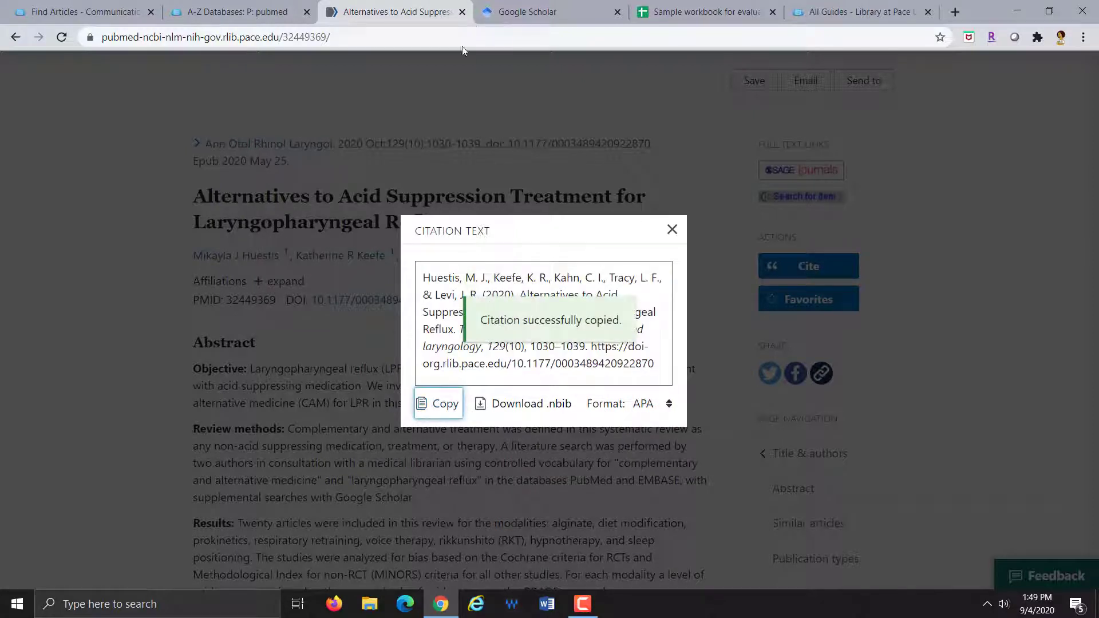
- Paste the copied citation into the Article Citation cell of row 3 in the evaluation workbook and wrap its text
{"action": "left_click", "coordinate": [669, 14]}
{"action": "left_click", "coordinate": [262, 249]}
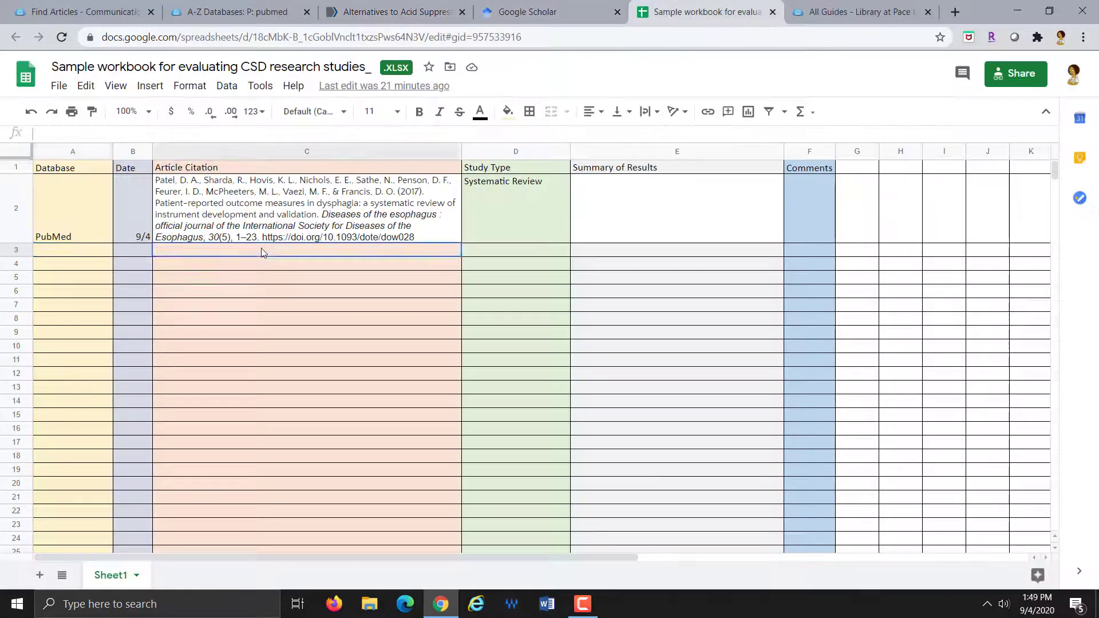
{"action": "right_click", "coordinate": [261, 250]}
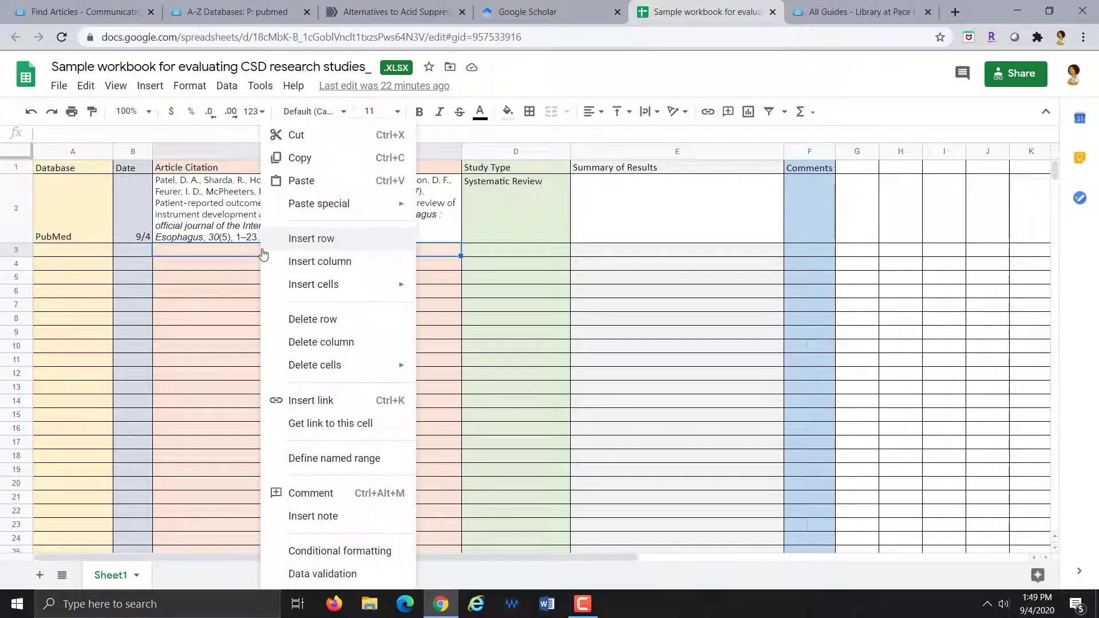
{"action": "left_click", "coordinate": [301, 180]}
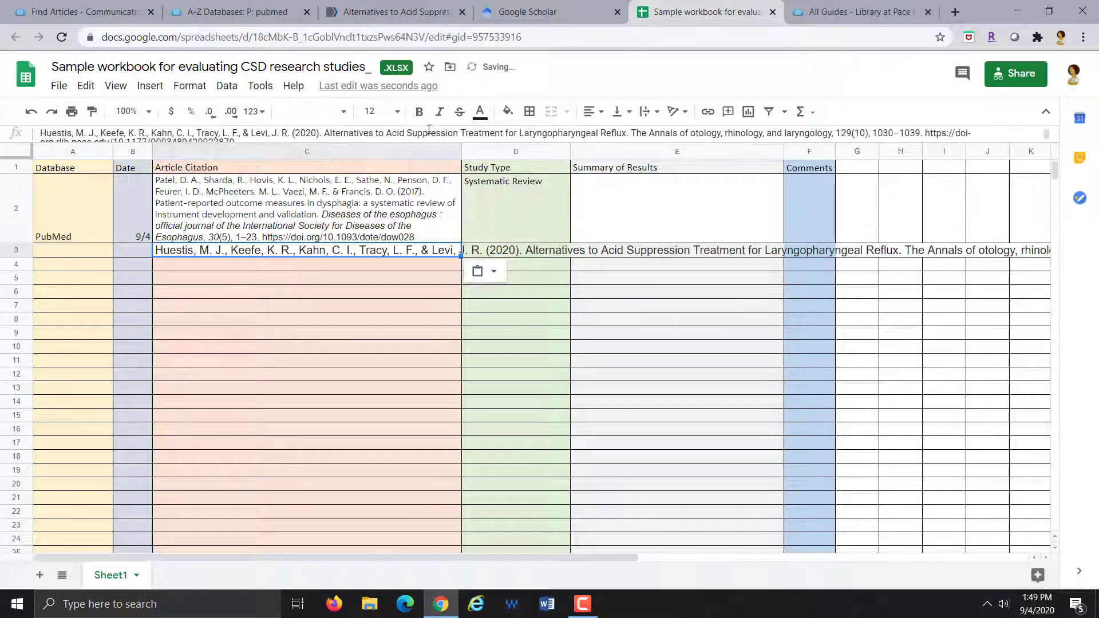
{"action": "left_click", "coordinate": [647, 114]}
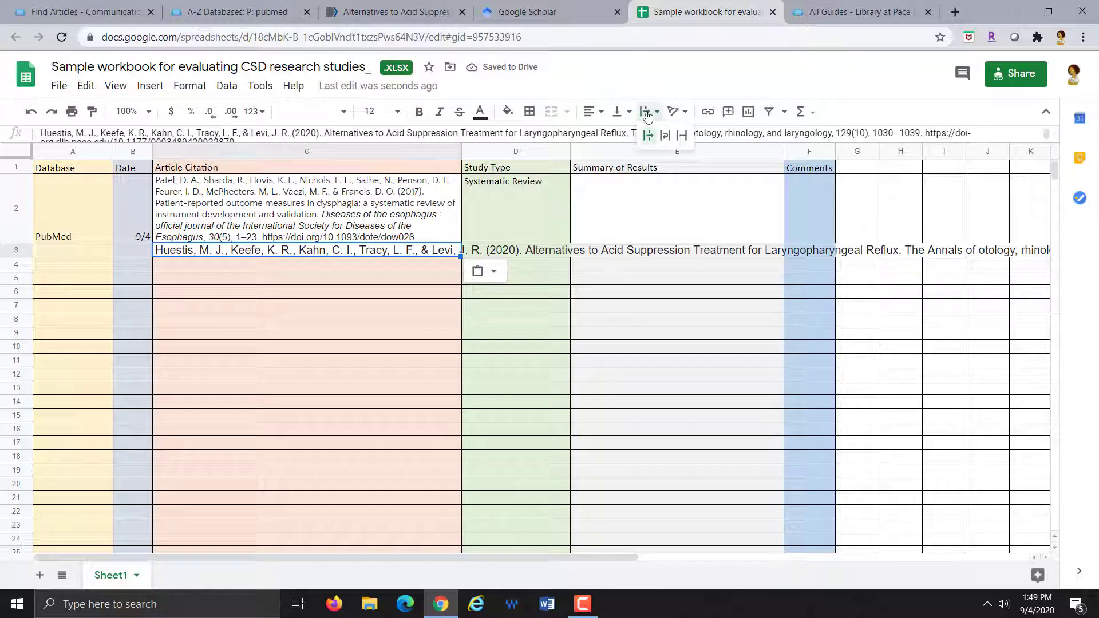
{"action": "left_click", "coordinate": [665, 136]}
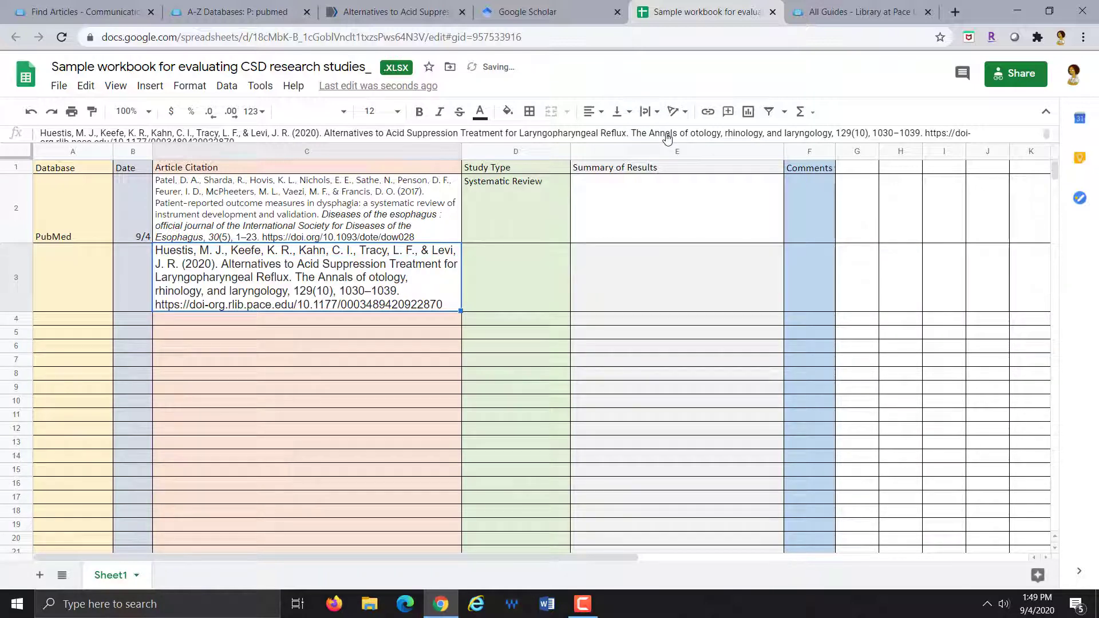
- Point out the empty Study Type, Summary of Results and Database cells in row 3
{"action": "left_click", "coordinate": [502, 298]}
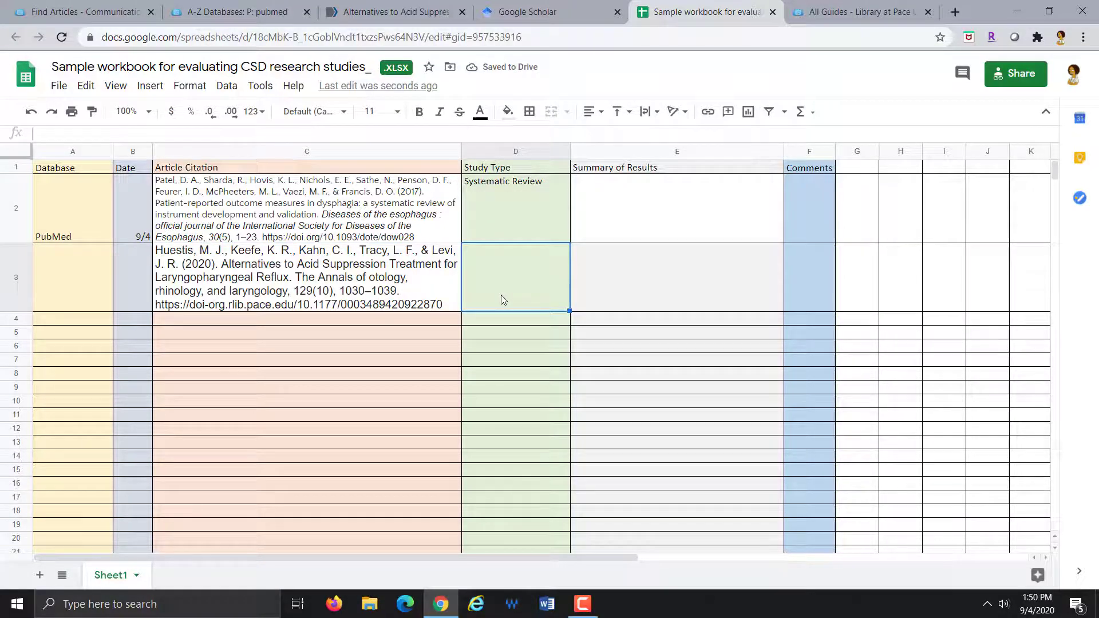
{"action": "left_click", "coordinate": [651, 305]}
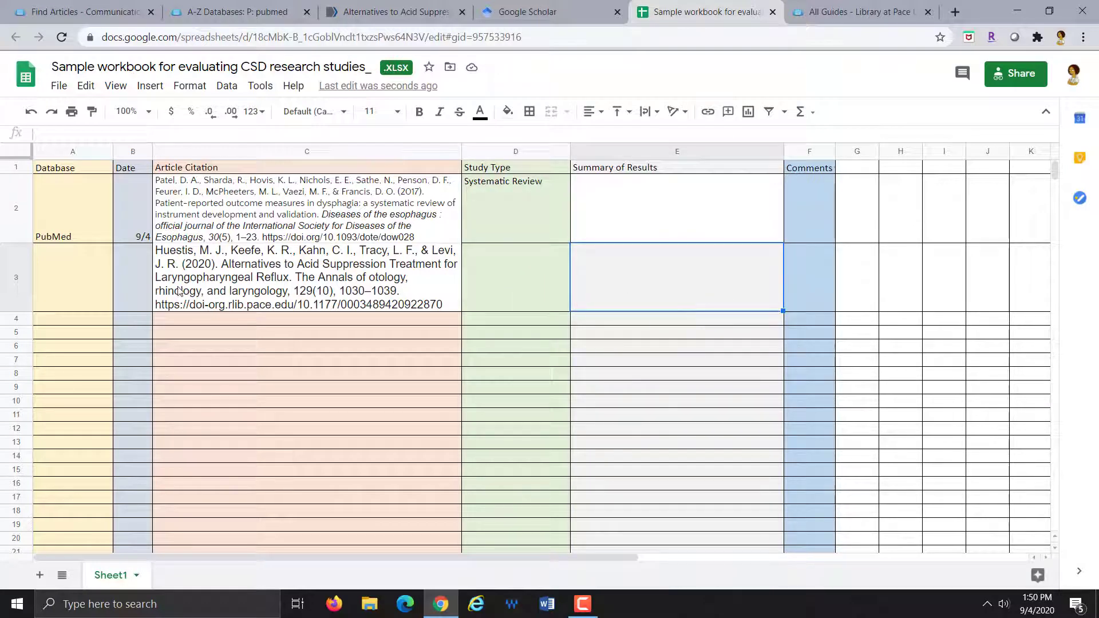
{"action": "left_click", "coordinate": [61, 284]}
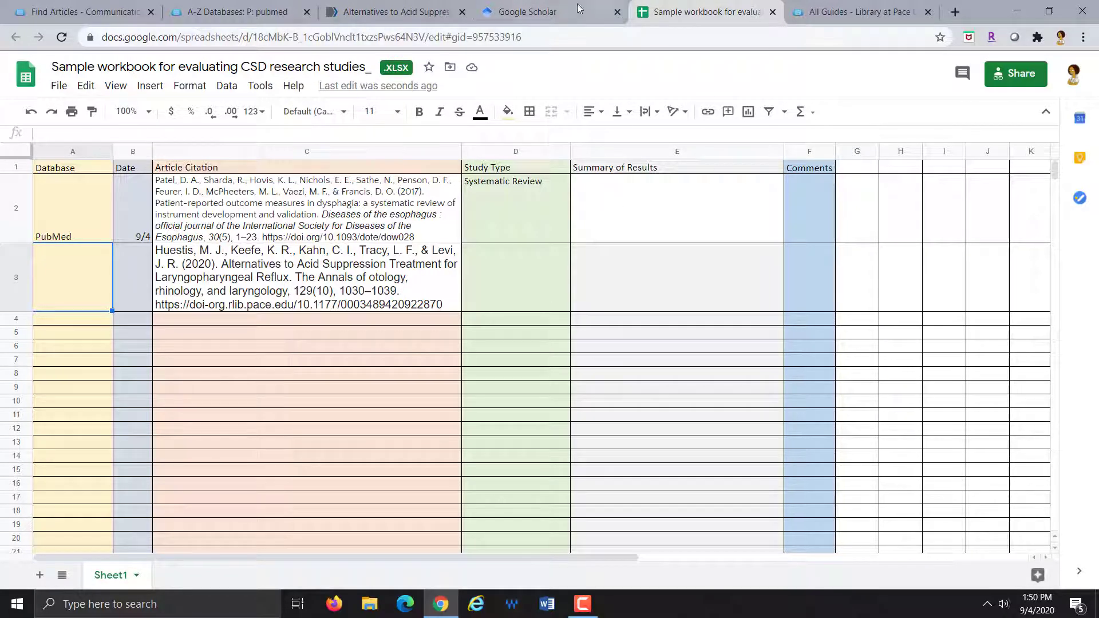
- Return to the PubMed article, close the citation window and briefly check the account menu options
{"action": "left_click", "coordinate": [395, 11]}
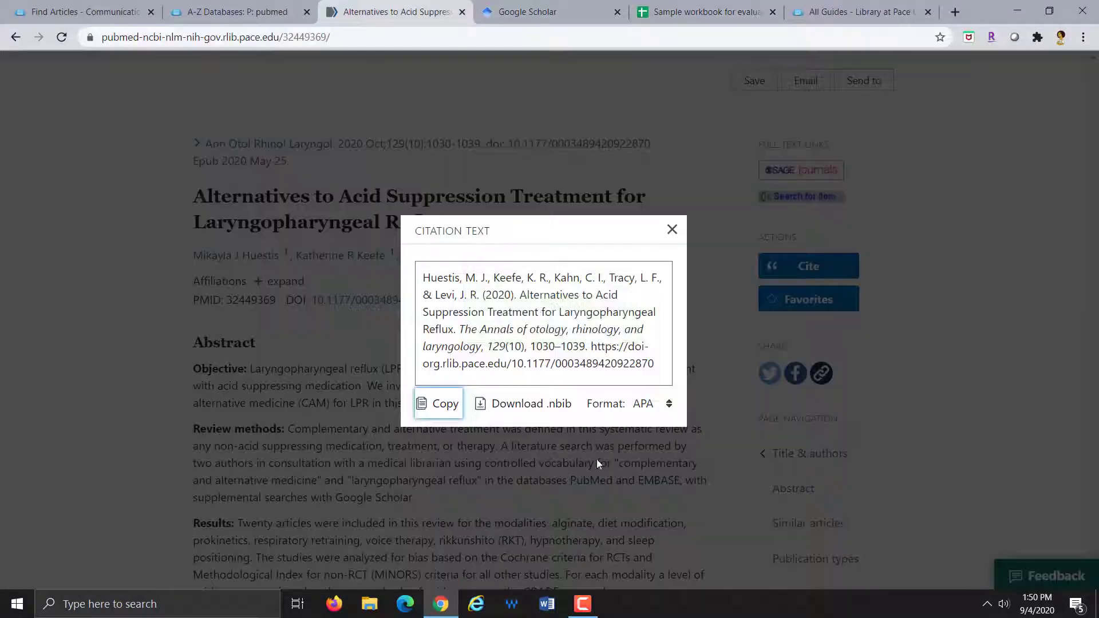
{"action": "left_click", "coordinate": [672, 230]}
{"action": "scroll", "coordinate": [967, 394], "scroll_direction": "up", "scroll_amount": 4}
{"action": "left_click", "coordinate": [920, 179]}
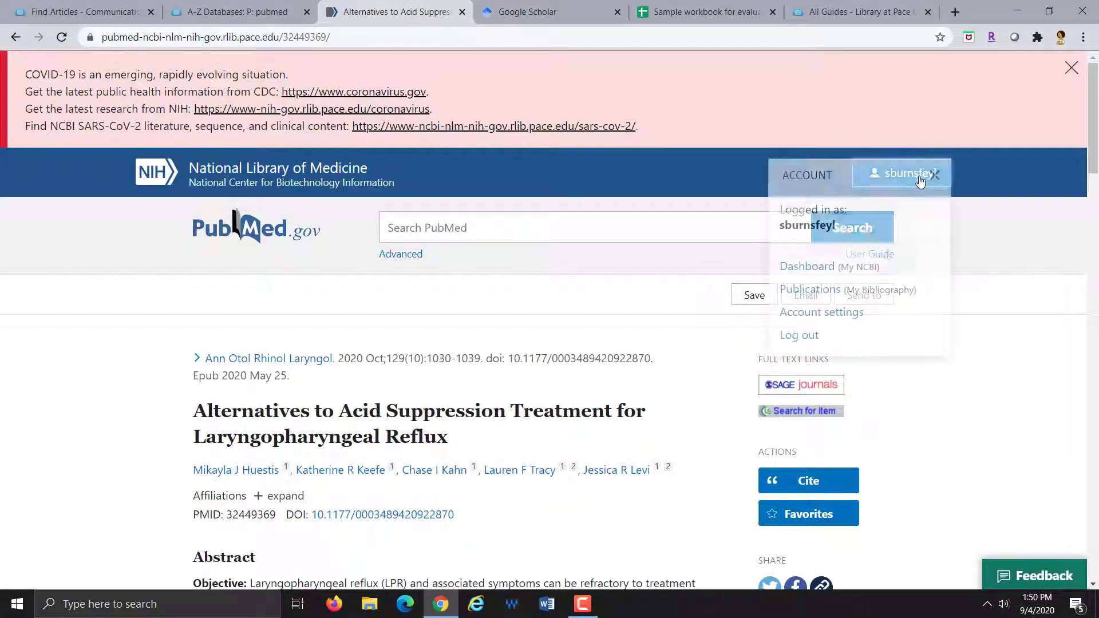
{"action": "left_click", "coordinate": [1047, 358]}
{"action": "scroll", "coordinate": [1043, 365], "scroll_direction": "down", "scroll_amount": 1}
{"action": "scroll", "coordinate": [1043, 365], "scroll_direction": "down", "scroll_amount": 1}
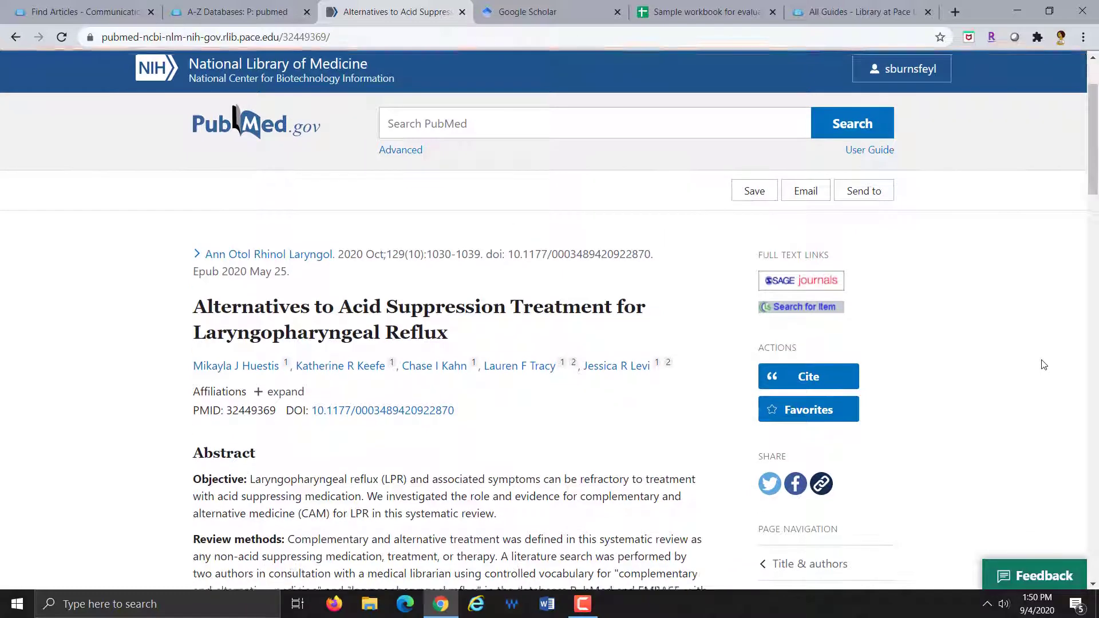
- Go back to the filtered Deglutition Disorders results and review the applied article type and publication date filters
{"action": "left_click", "coordinate": [15, 36]}
{"action": "scroll", "coordinate": [111, 450], "scroll_direction": "up", "scroll_amount": 6}
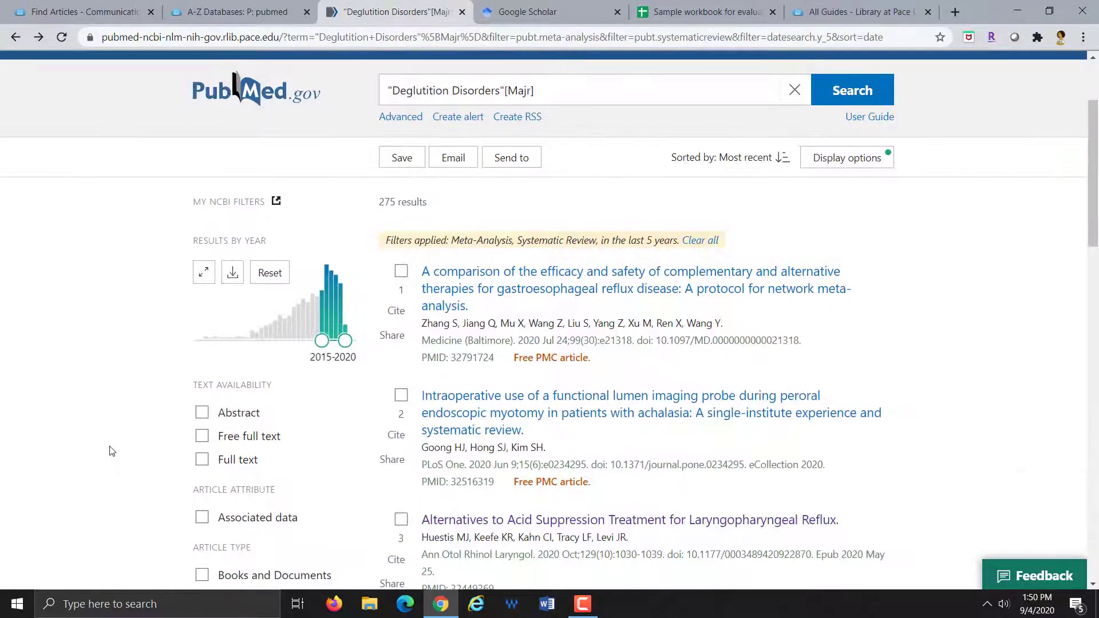
{"action": "scroll", "coordinate": [110, 451], "scroll_direction": "down", "scroll_amount": 5}
{"action": "scroll", "coordinate": [111, 450], "scroll_direction": "down", "scroll_amount": 1}
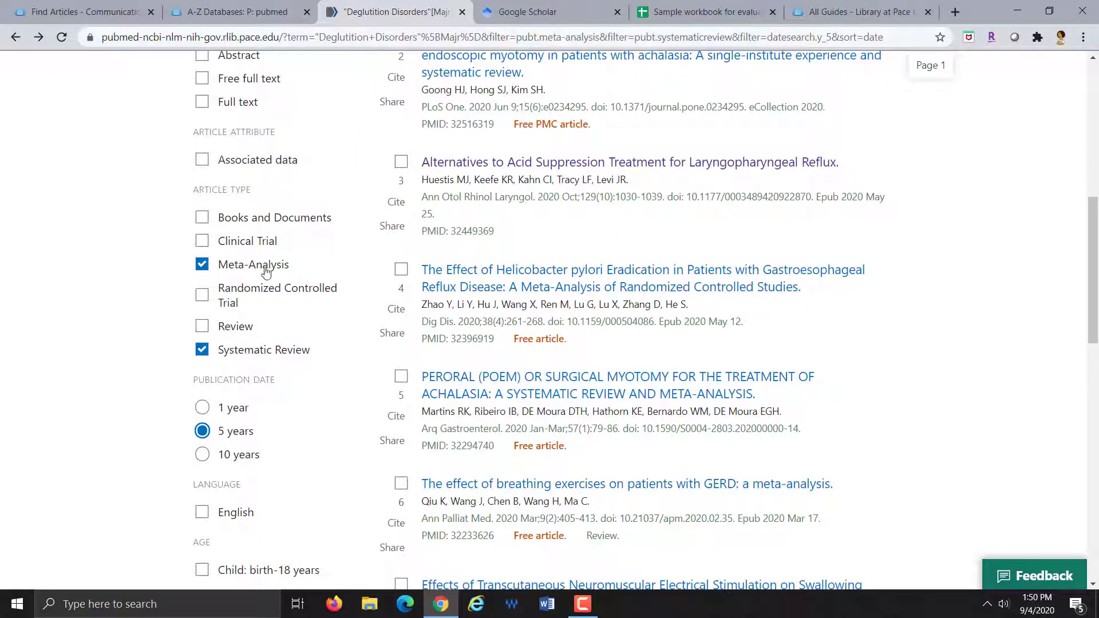
{"action": "scroll", "coordinate": [95, 365], "scroll_direction": "up", "scroll_amount": 7}
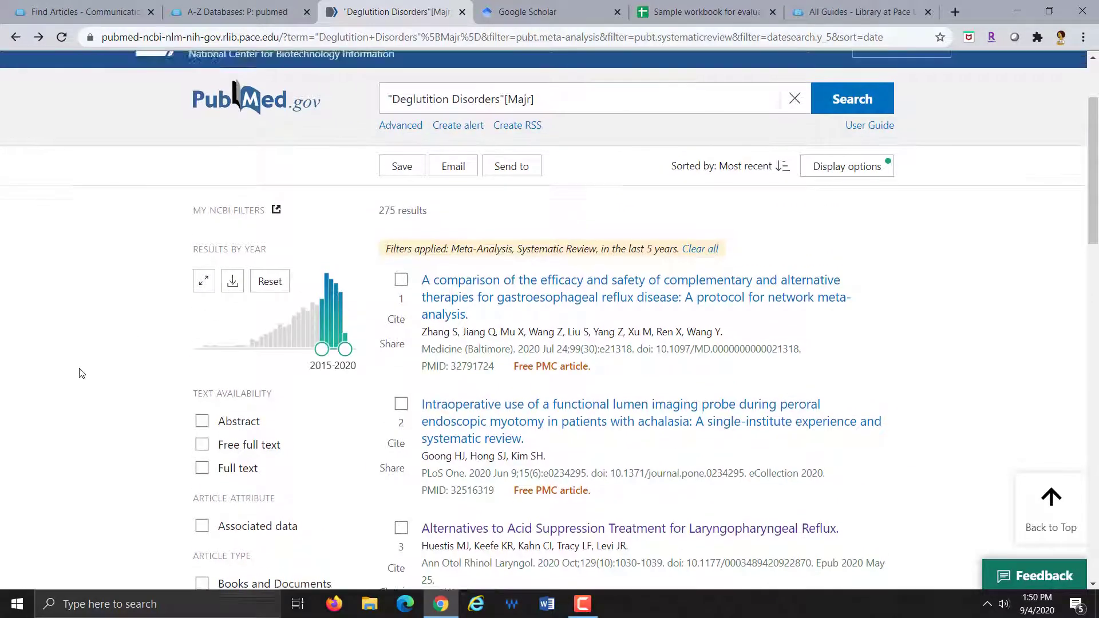
{"action": "scroll", "coordinate": [82, 373], "scroll_direction": "down", "scroll_amount": 2}
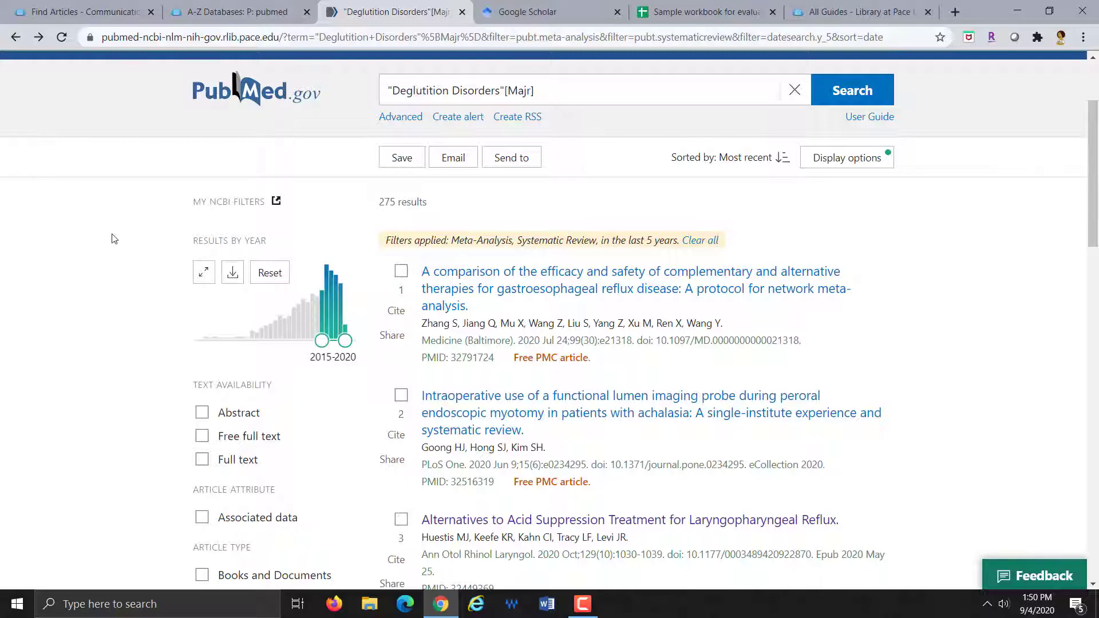
{"action": "scroll", "coordinate": [113, 238], "scroll_direction": "up", "scroll_amount": 2}
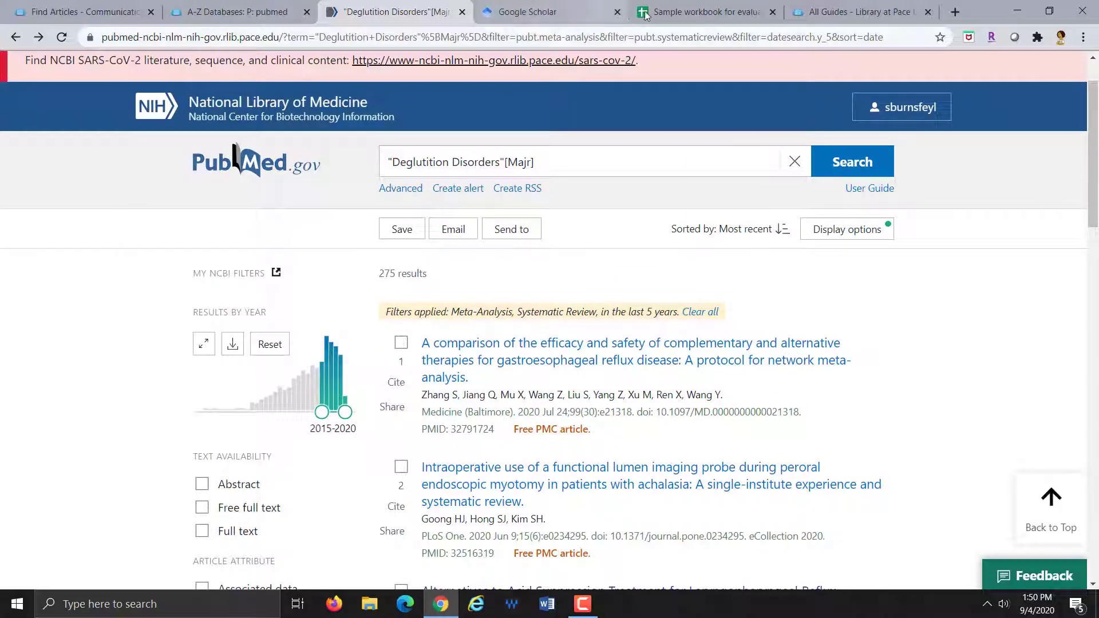
- Switch to the Pace University library home page and look over its search area and Ask a Librarian help
{"action": "left_click", "coordinate": [818, 12]}
{"action": "scroll", "coordinate": [86, 275], "scroll_direction": "down", "scroll_amount": 1}
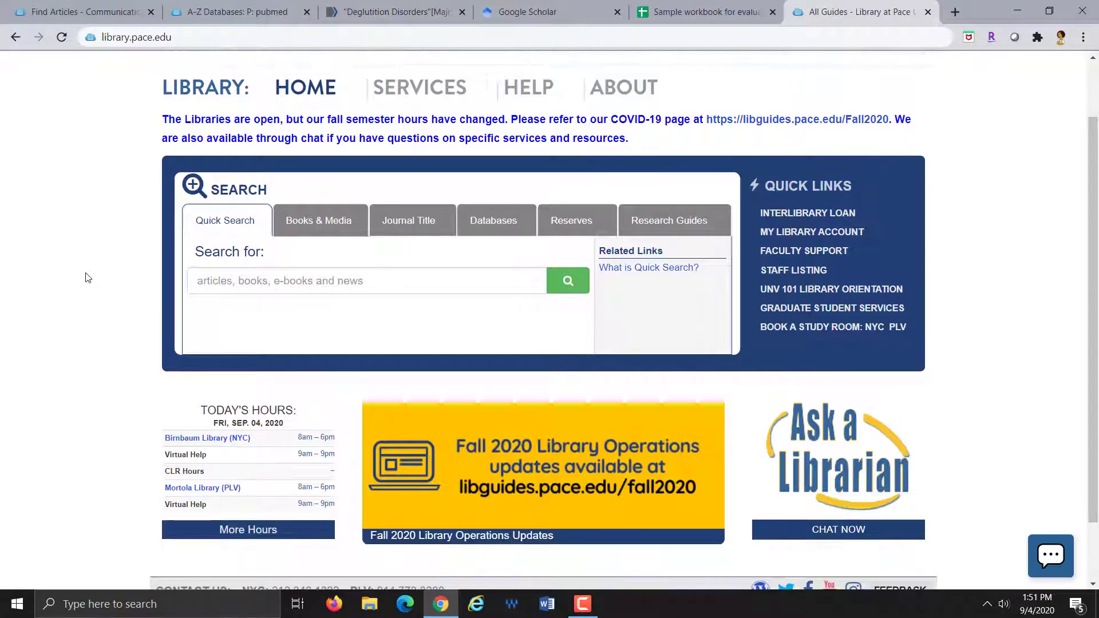
{"action": "scroll", "coordinate": [87, 278], "scroll_direction": "up", "scroll_amount": 1}
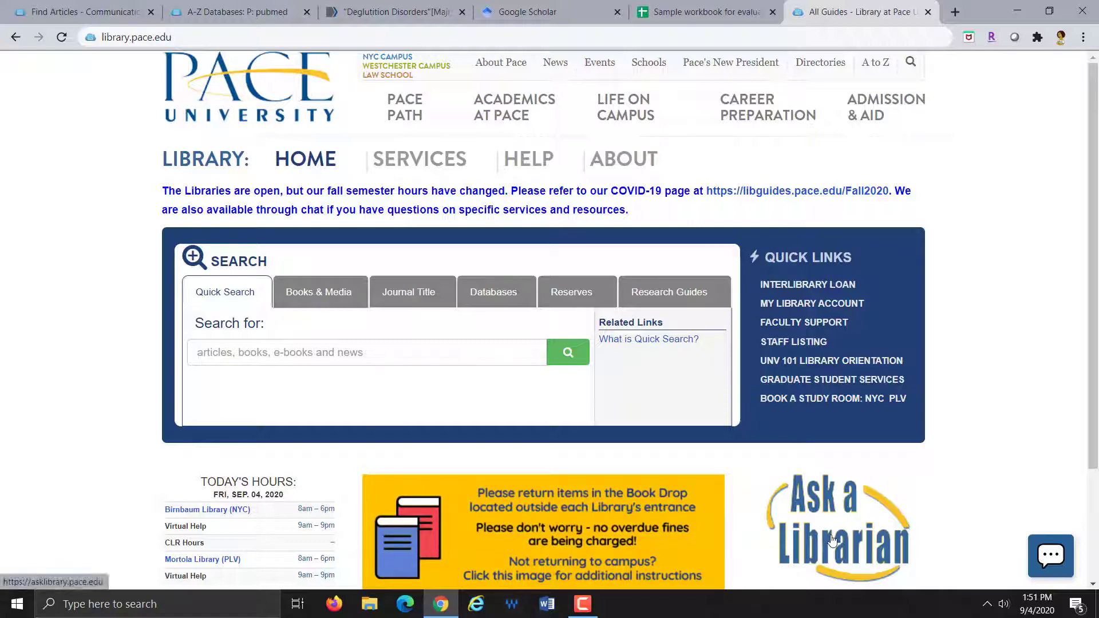
{"action": "scroll", "coordinate": [81, 422], "scroll_direction": "down", "scroll_amount": 1}
{"action": "scroll", "coordinate": [81, 422], "scroll_direction": "up", "scroll_amount": 1}
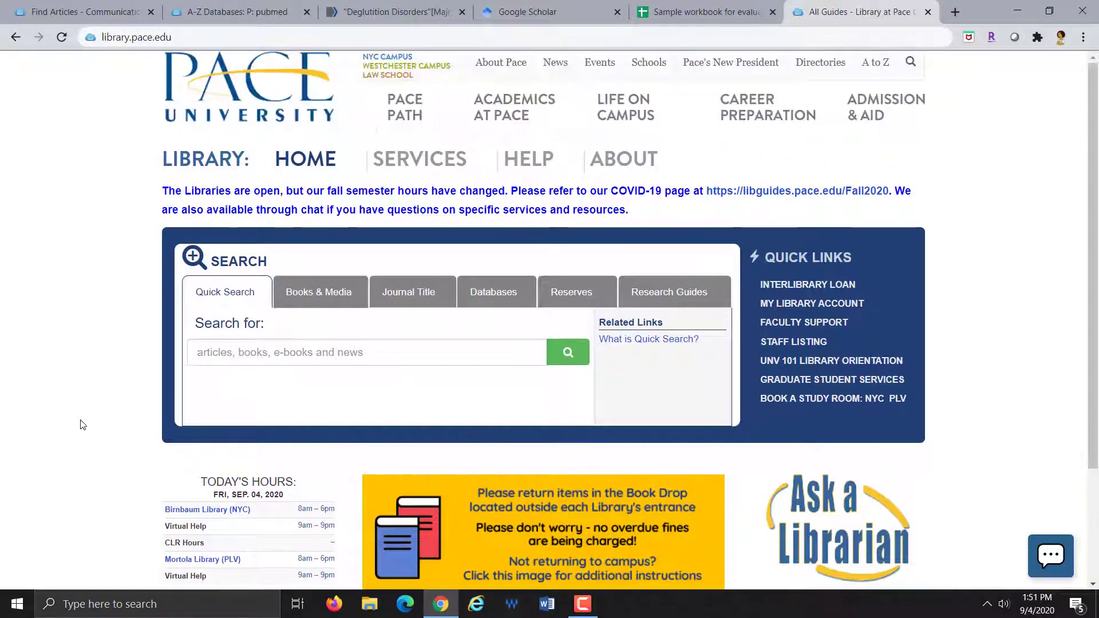